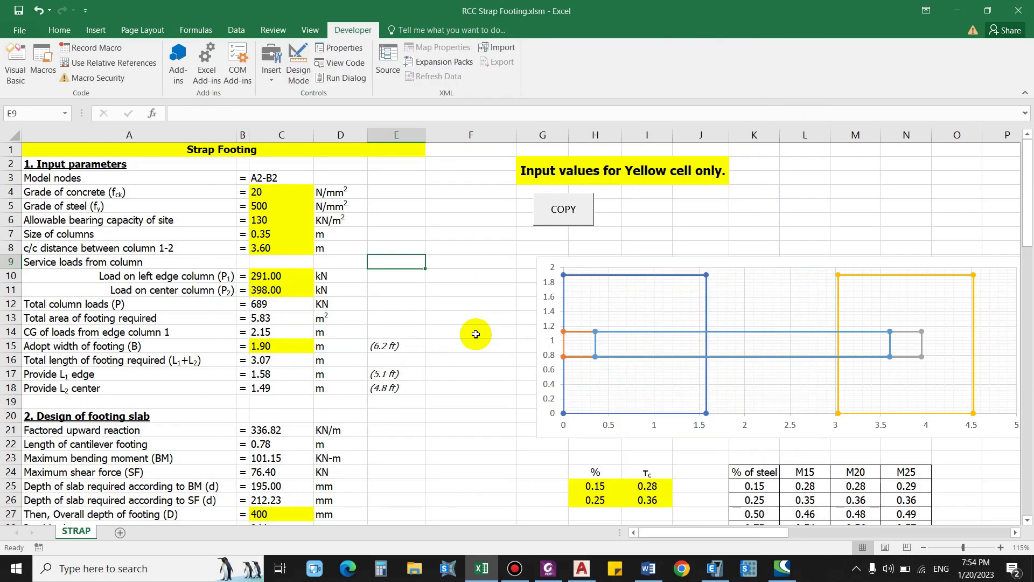
left_click(471, 304)
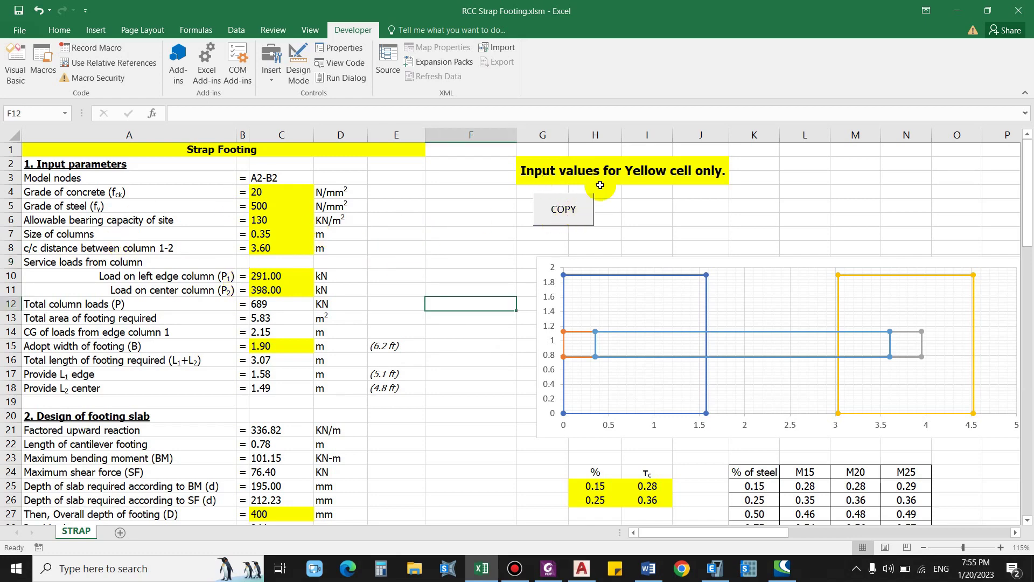
scroll(259, 207, "down", 1)
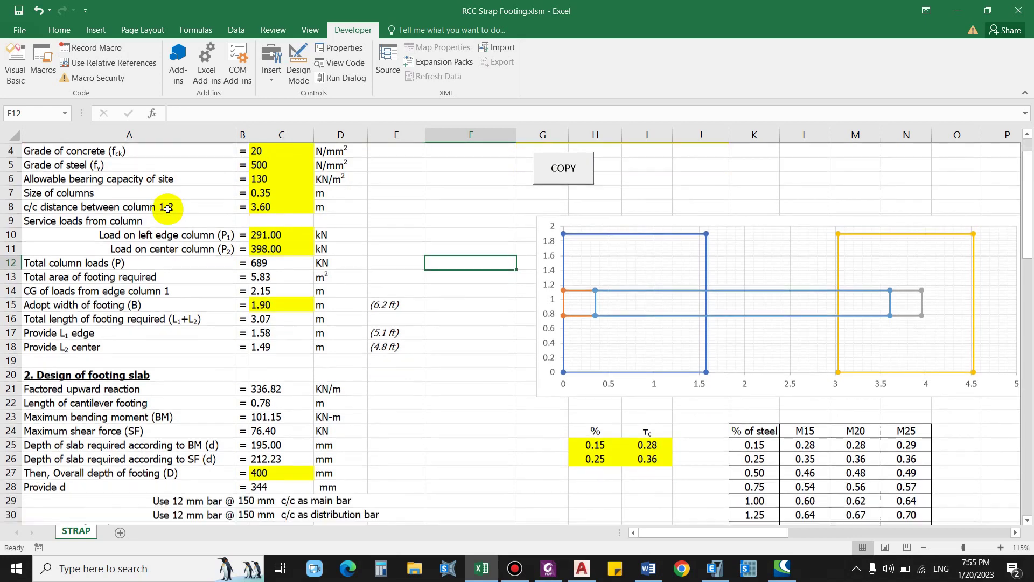
scroll(156, 162, "up", 1)
left_click(104, 178)
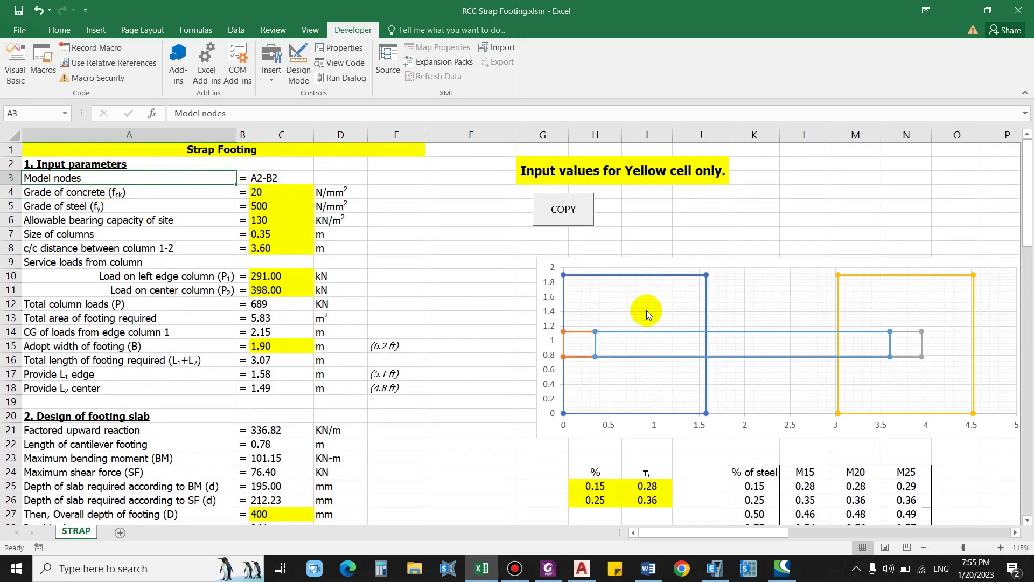
Switch to ETABS and display the plan view of the PLINTH story level.
left_click(716, 566)
left_click(306, 43)
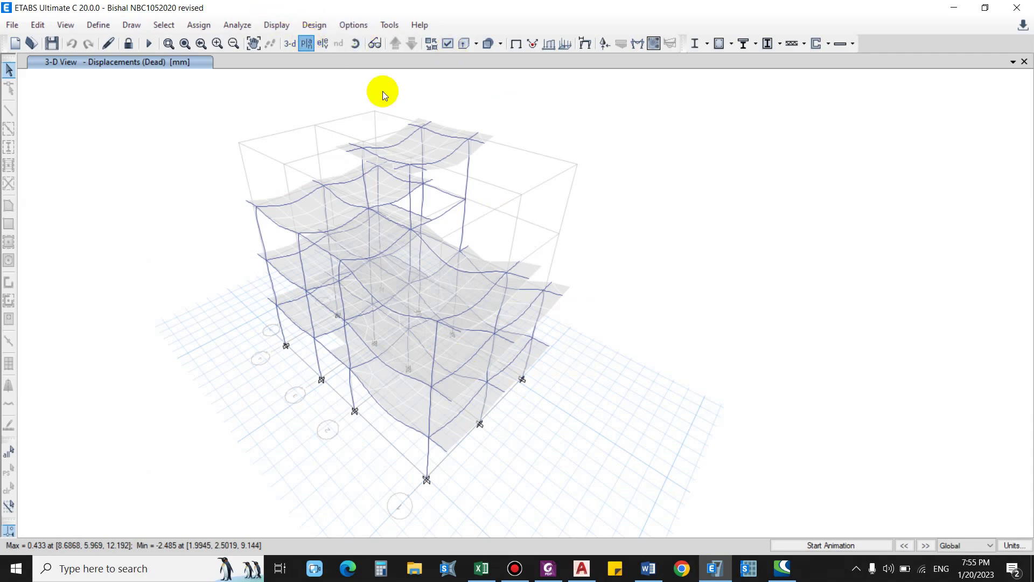
left_click(451, 275)
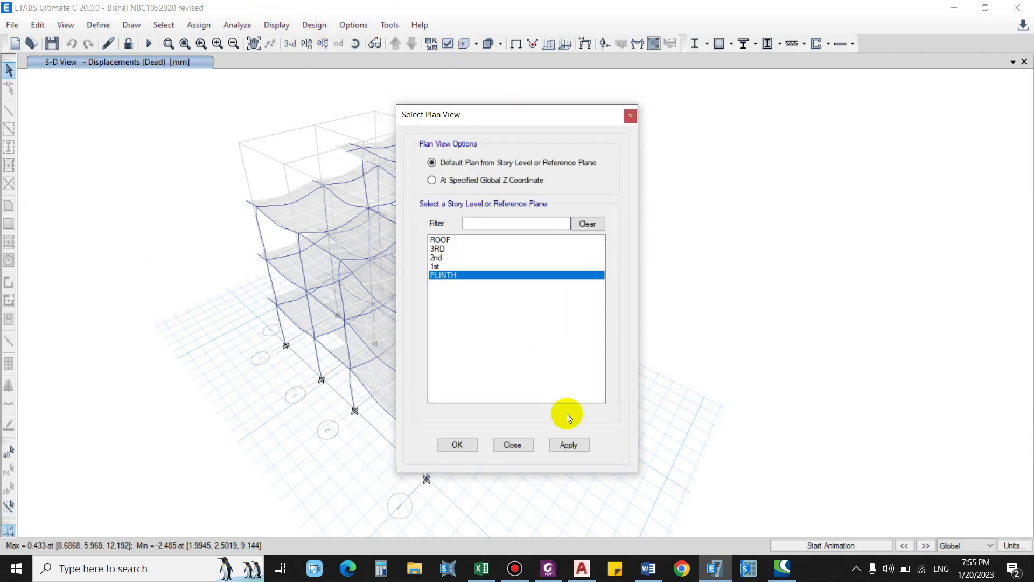
left_click(567, 445)
left_click(455, 443)
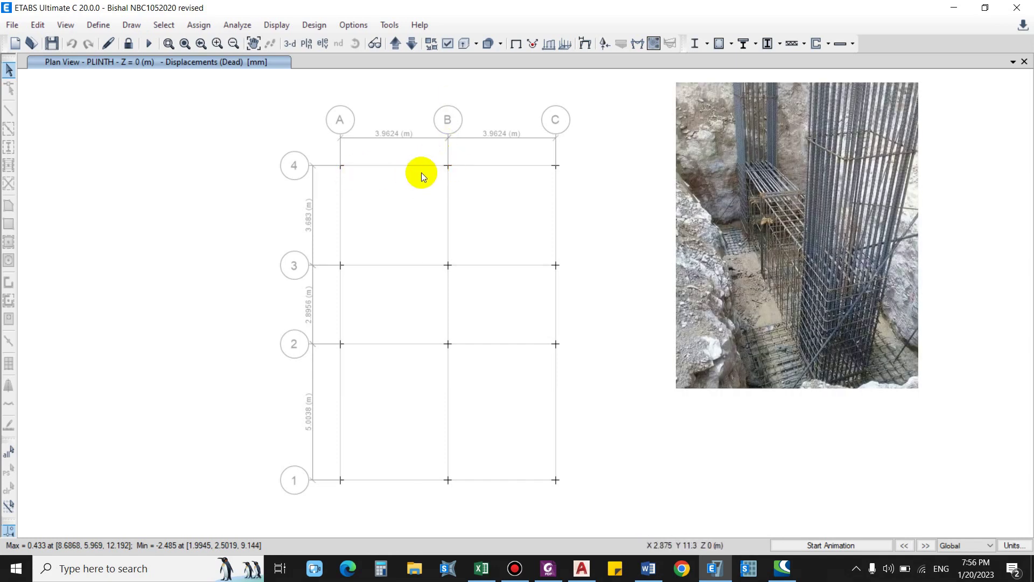
Display tabulated Fz restraint reactions for the RXN combo on the plinth plan.
left_click(250, 186)
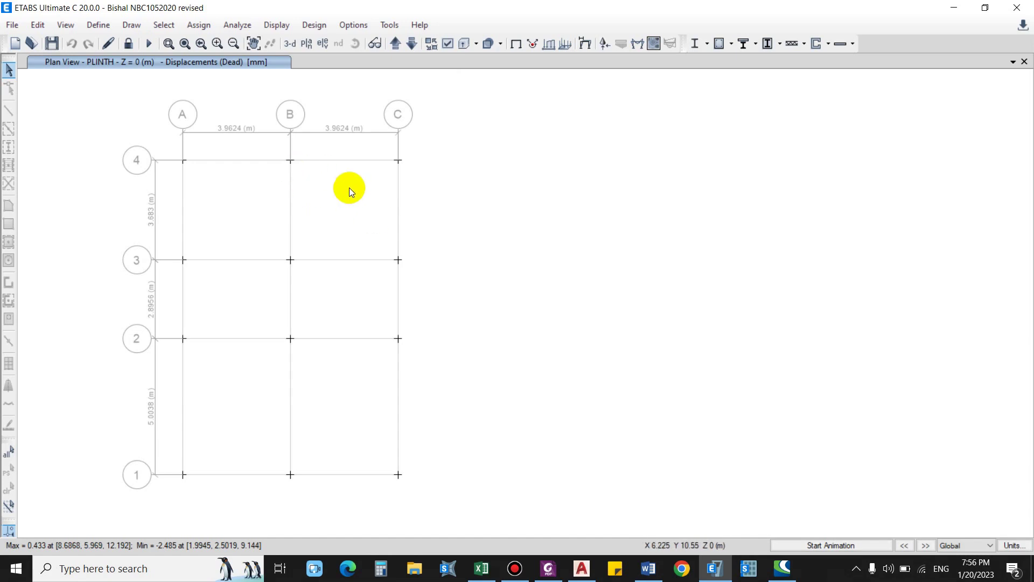
left_click(362, 161)
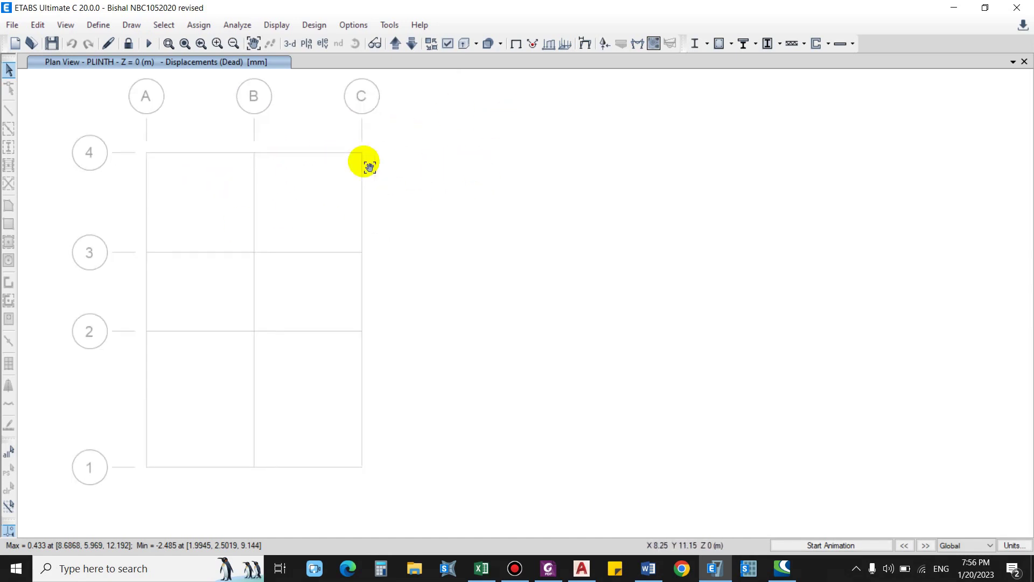
left_click(317, 183)
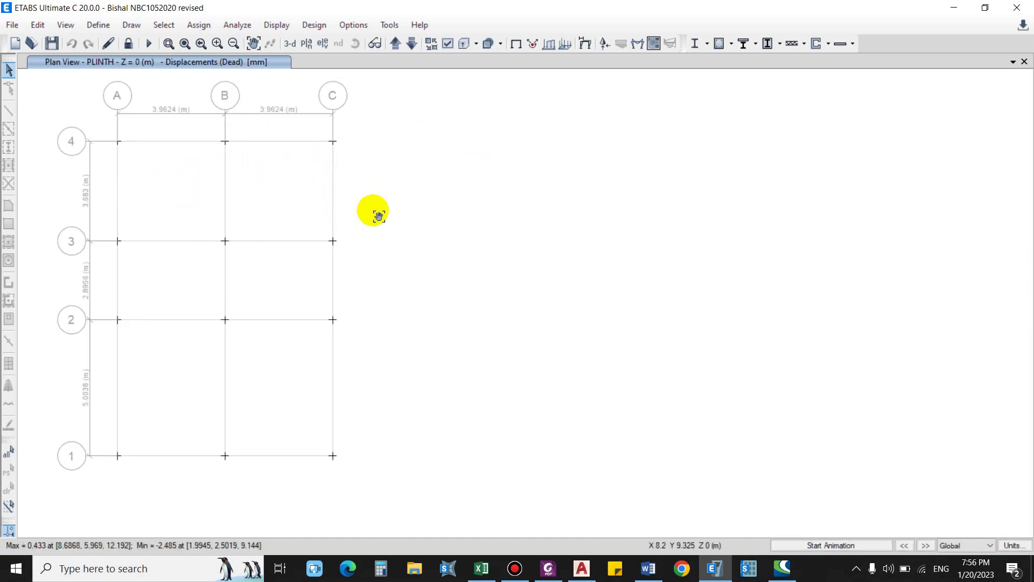
left_click(341, 249)
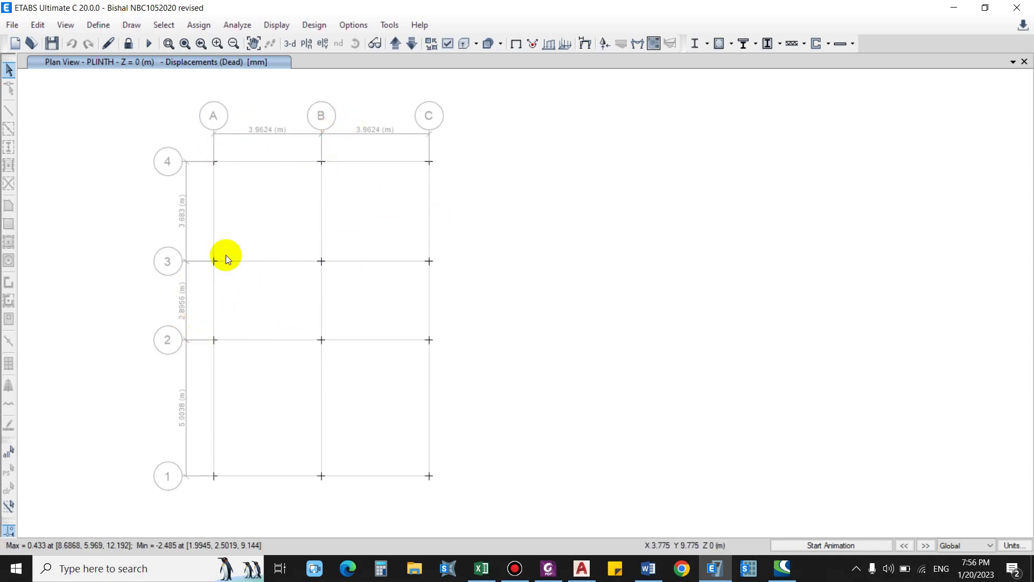
left_click(602, 46)
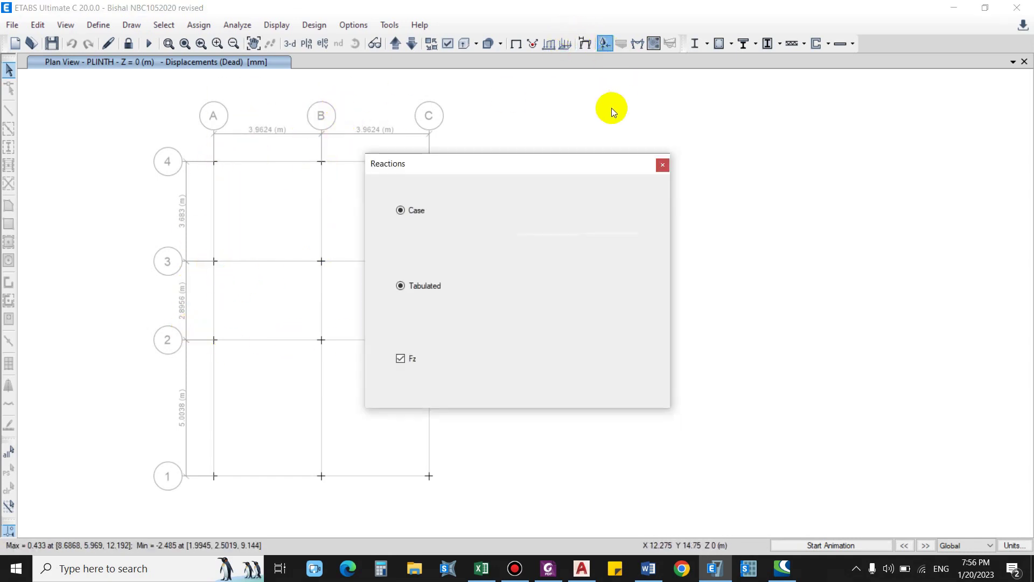
left_click_drag(539, 163, 788, 111)
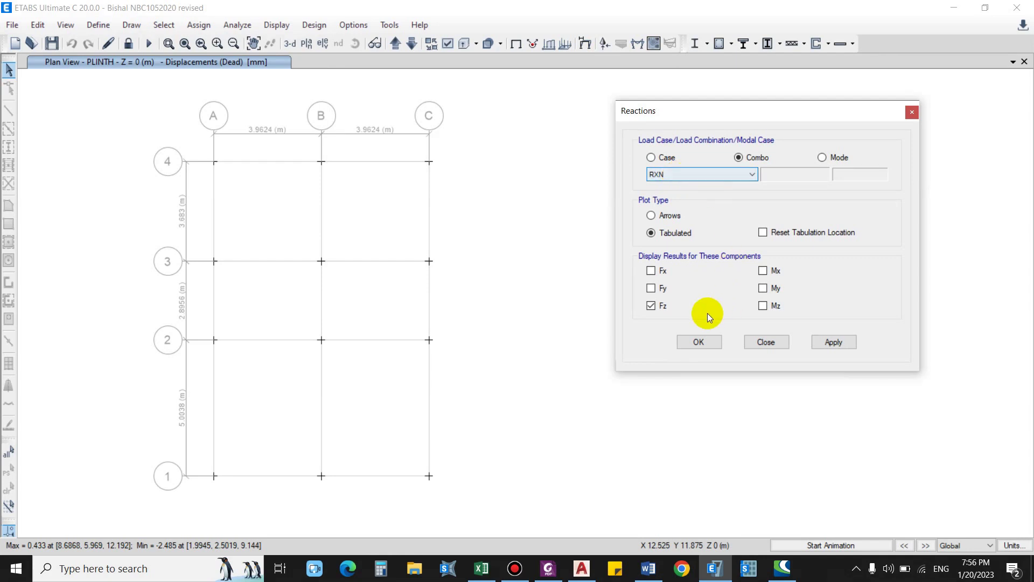
left_click(823, 343)
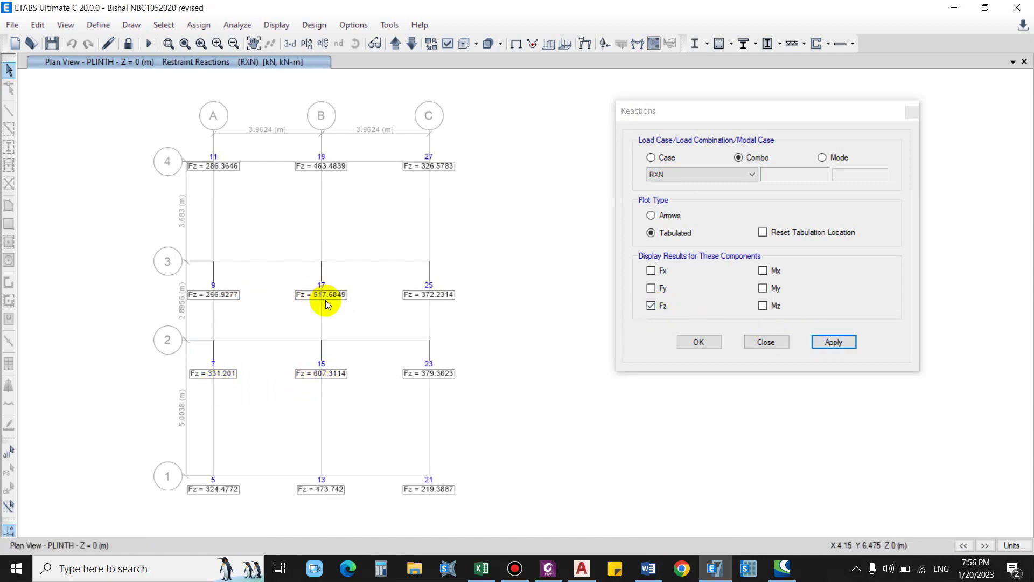
left_click_drag(283, 318, 217, 313)
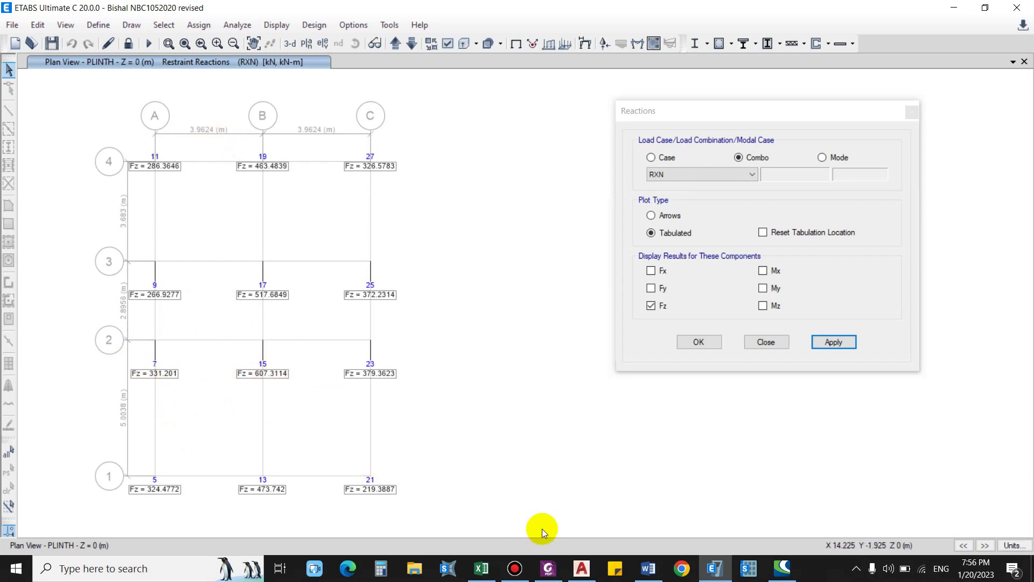
Switch to the RCC Strap Footing workbook in Excel and review the model nodes, material grades, bearing capacity, column size and column spacing inputs.
left_click(481, 568)
left_click(272, 178)
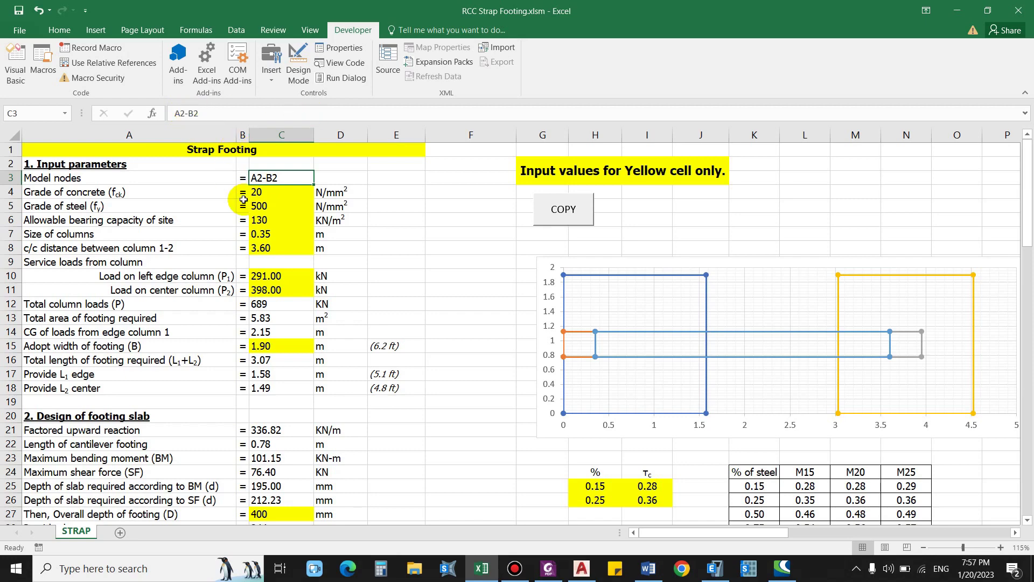
left_click(253, 193)
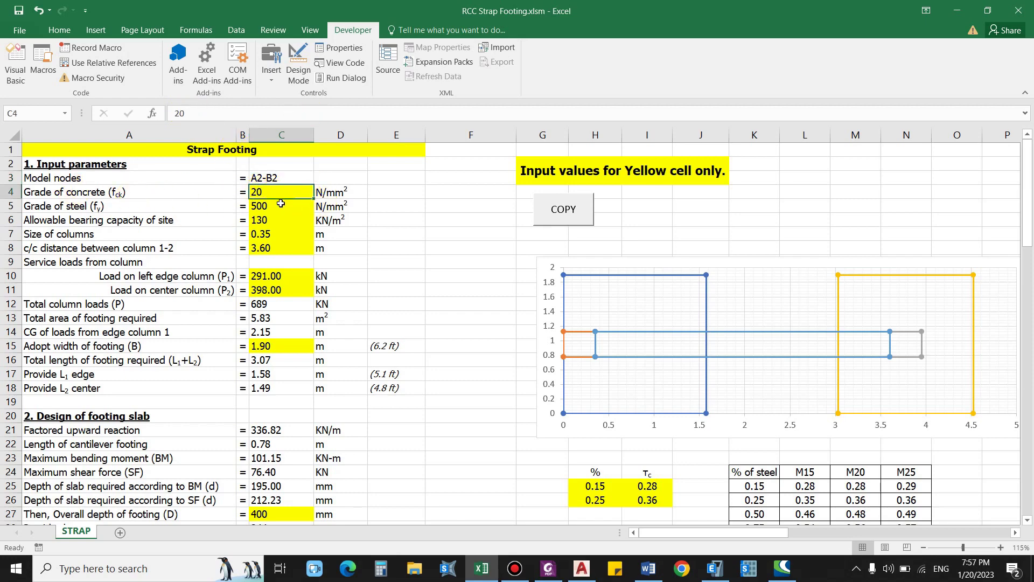
left_click(260, 209)
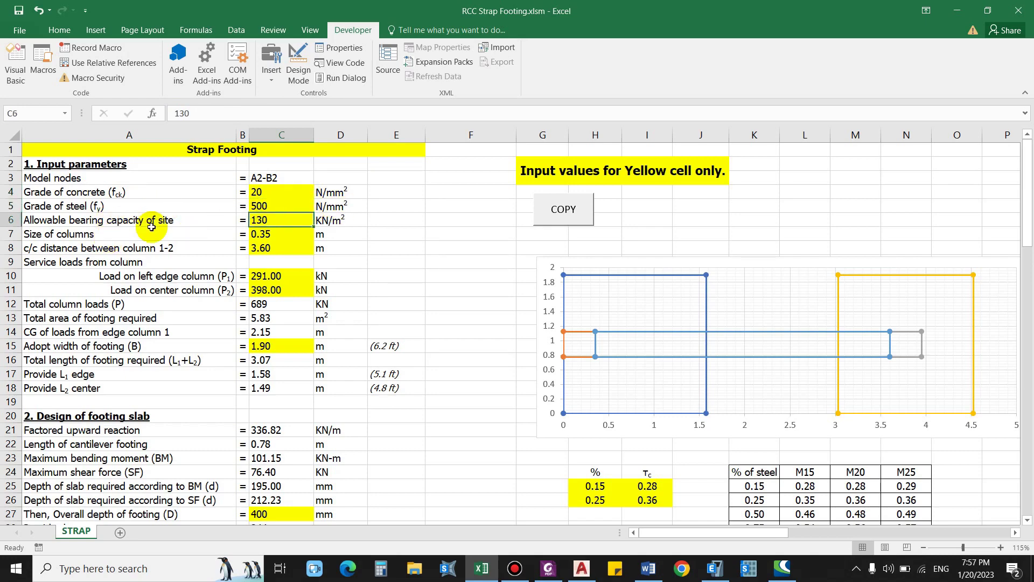
left_click(251, 225)
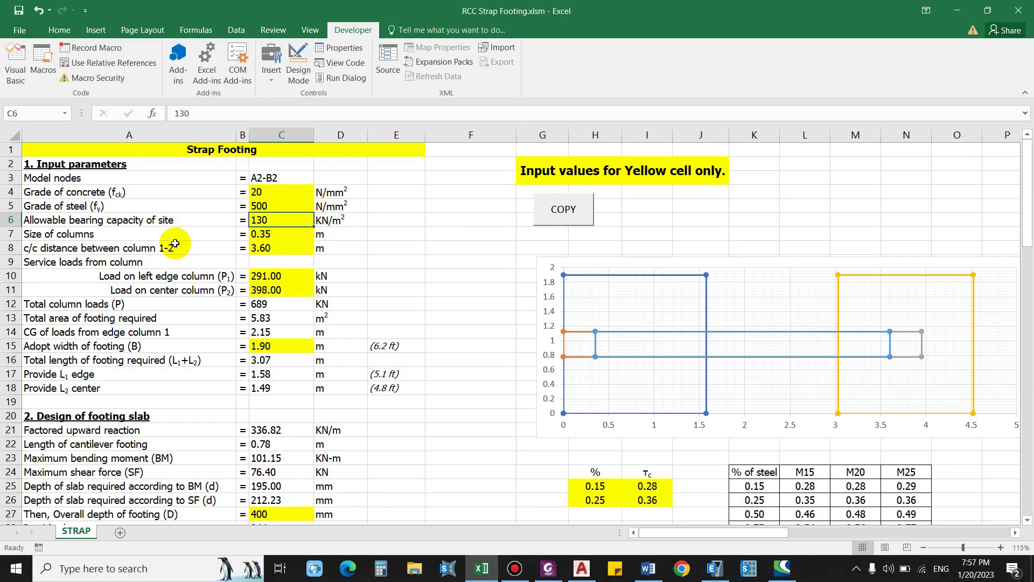
left_click(77, 244)
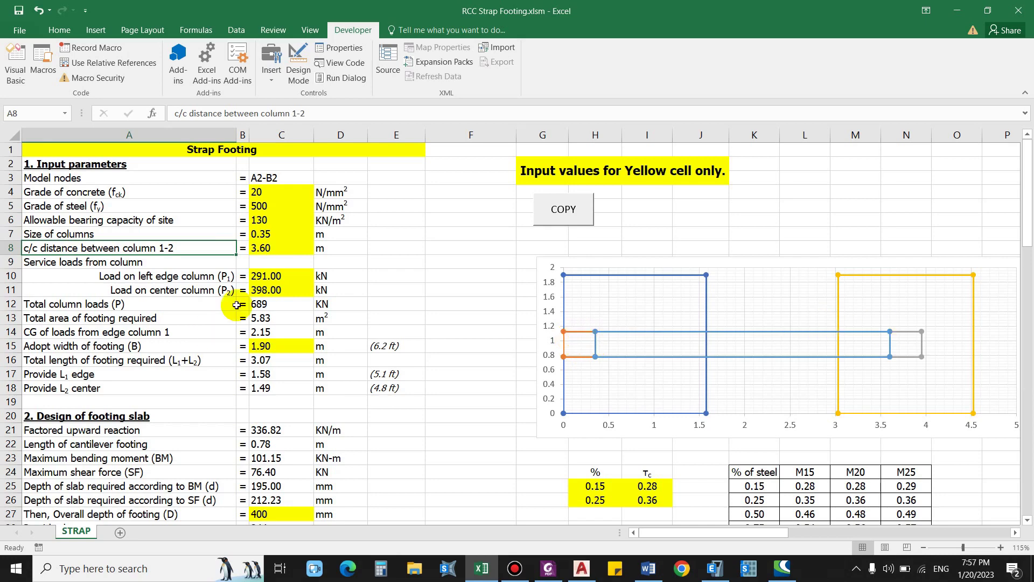
left_click(284, 236)
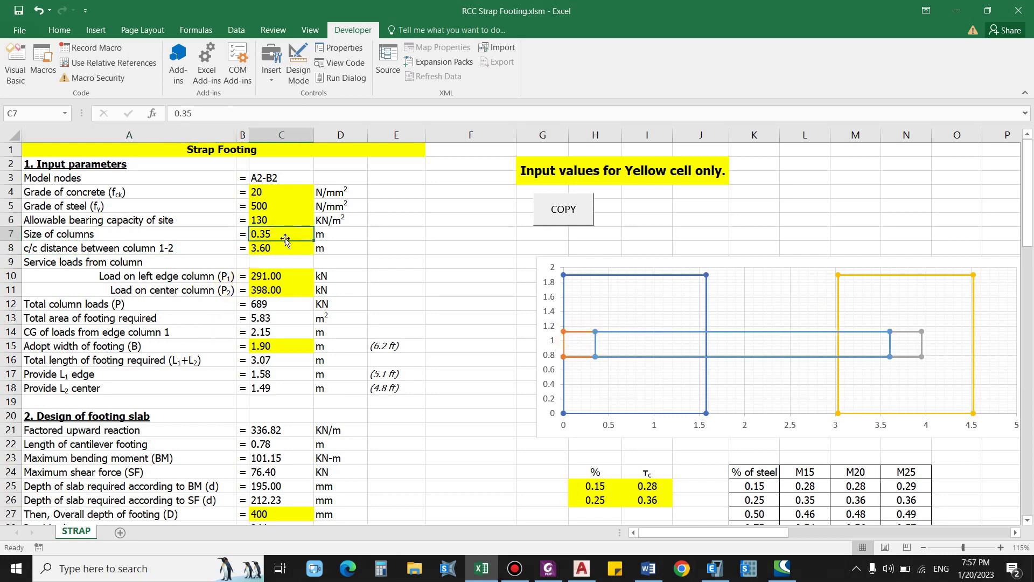
left_click(152, 252)
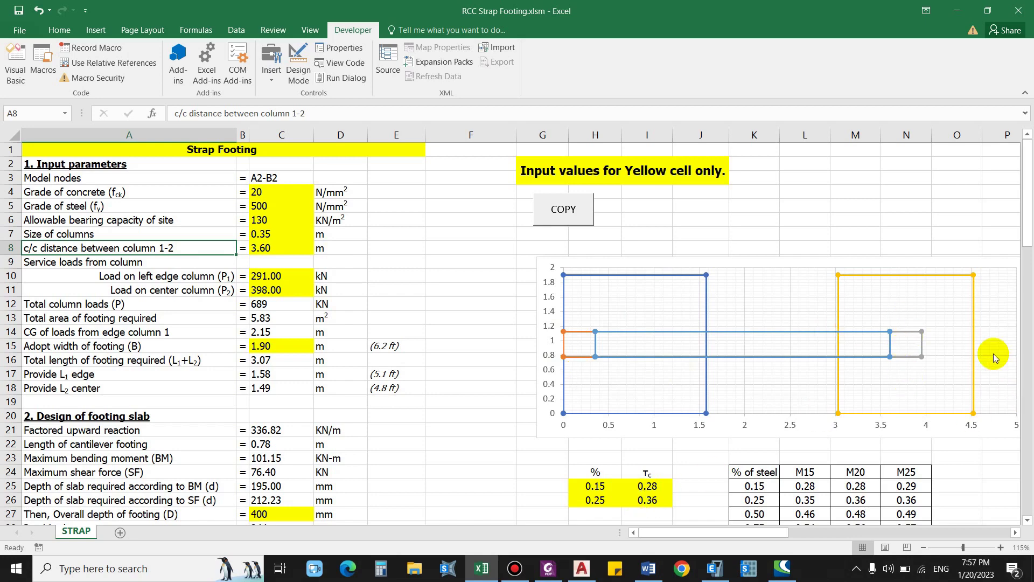
Check the A–B grid spacing in ETABS and set the workbook's c/c distance between columns 1-2 to 3.96 m.
left_click(714, 568)
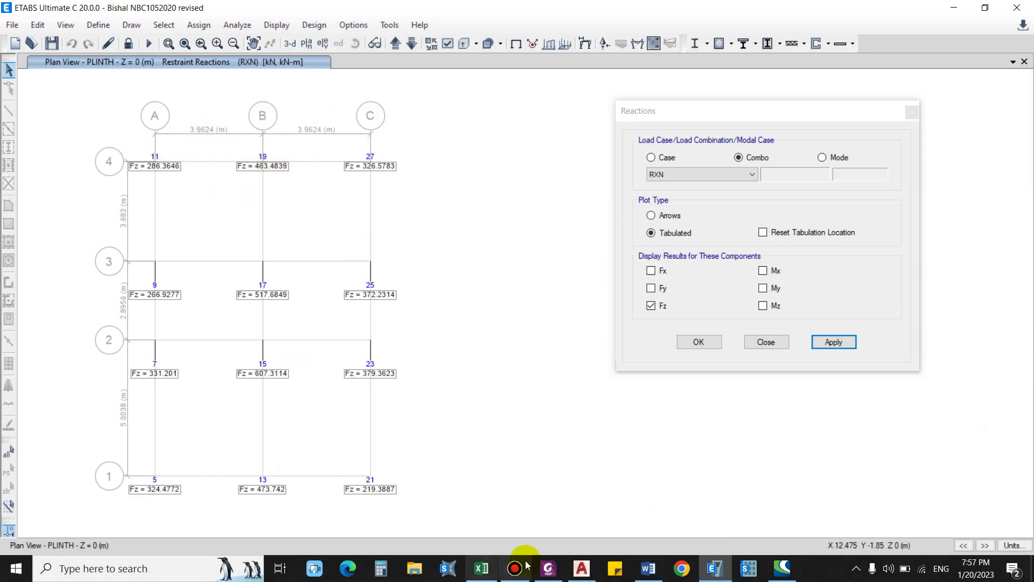
left_click(485, 568)
left_click(276, 248)
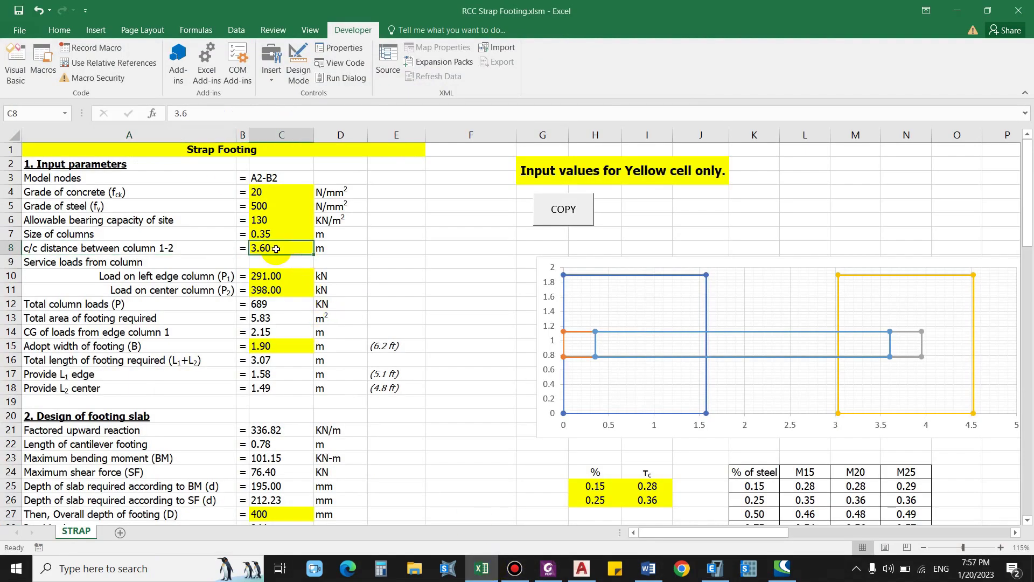
type("3.96")
key("Return")
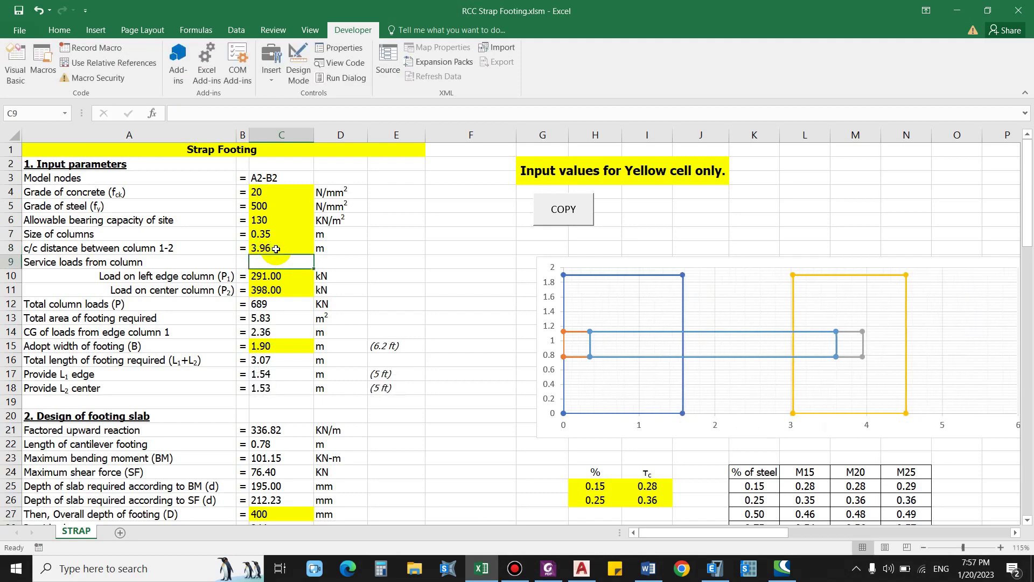
Look up the A2 and B2 reactions in ETABS and set the workbook's left edge column load to 331 kN and center column load to 607 kN.
left_click(134, 288)
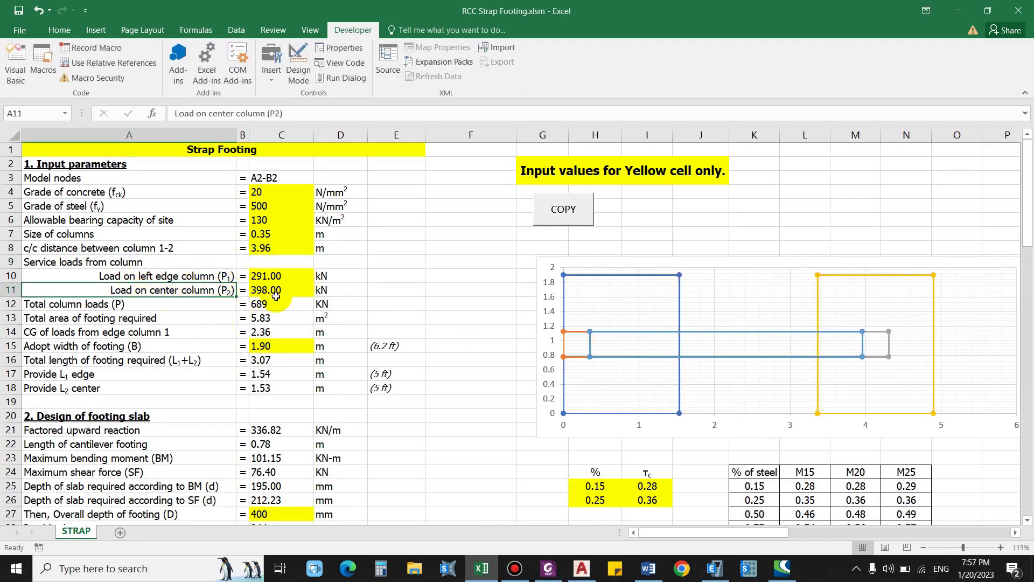
left_click(714, 568)
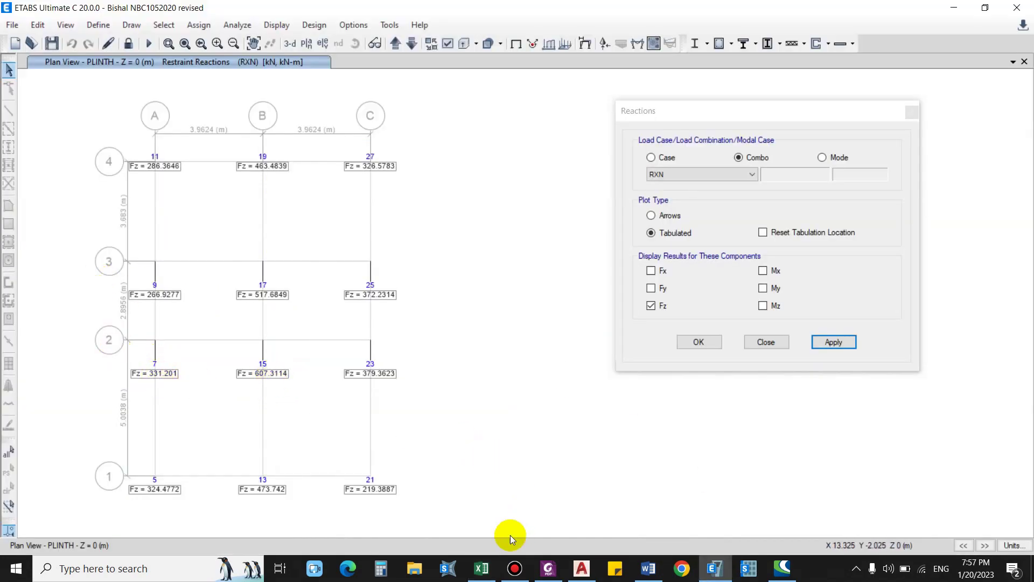
left_click(481, 568)
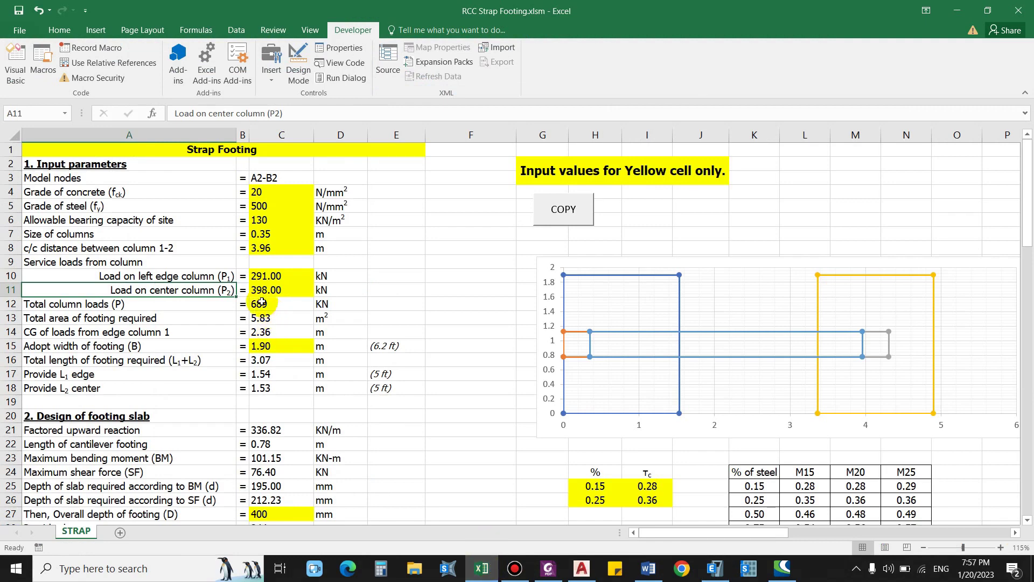
left_click(271, 275)
type("331")
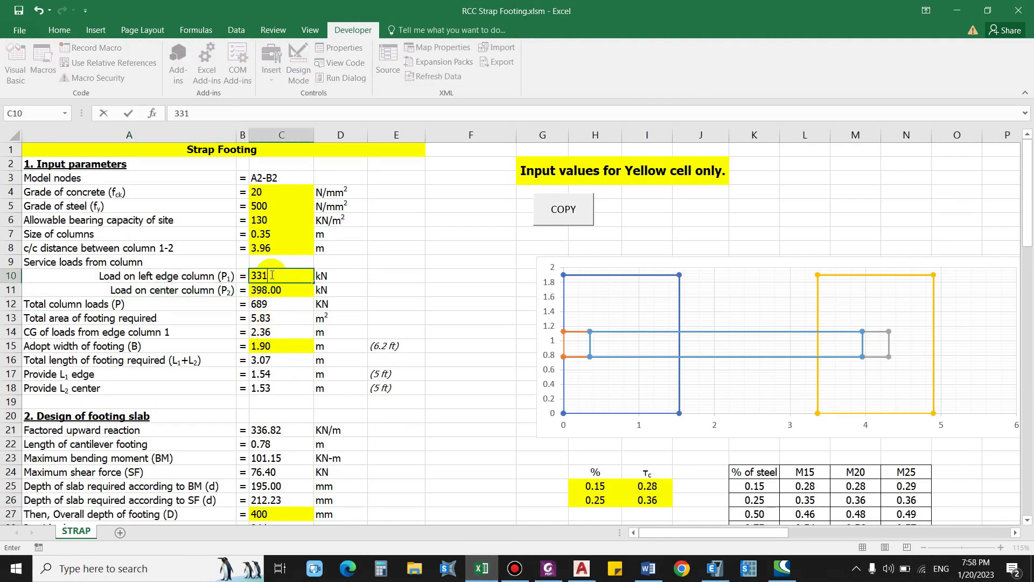
key("Return")
type("607")
key("Return")
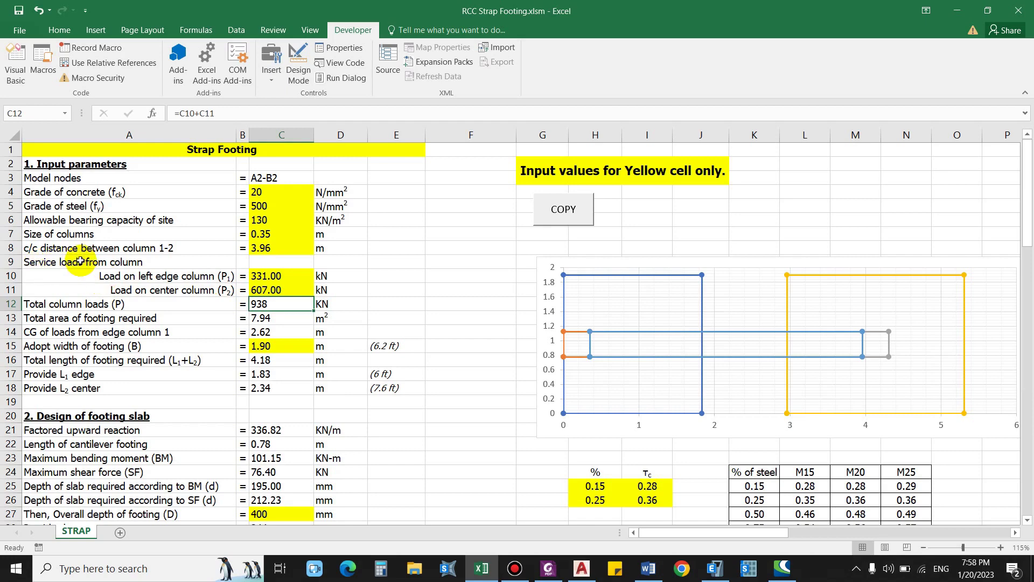
Examine the formulas for total column loads, total area of footing required and CG of loads from edge column 1.
left_click(73, 305)
left_click(271, 304)
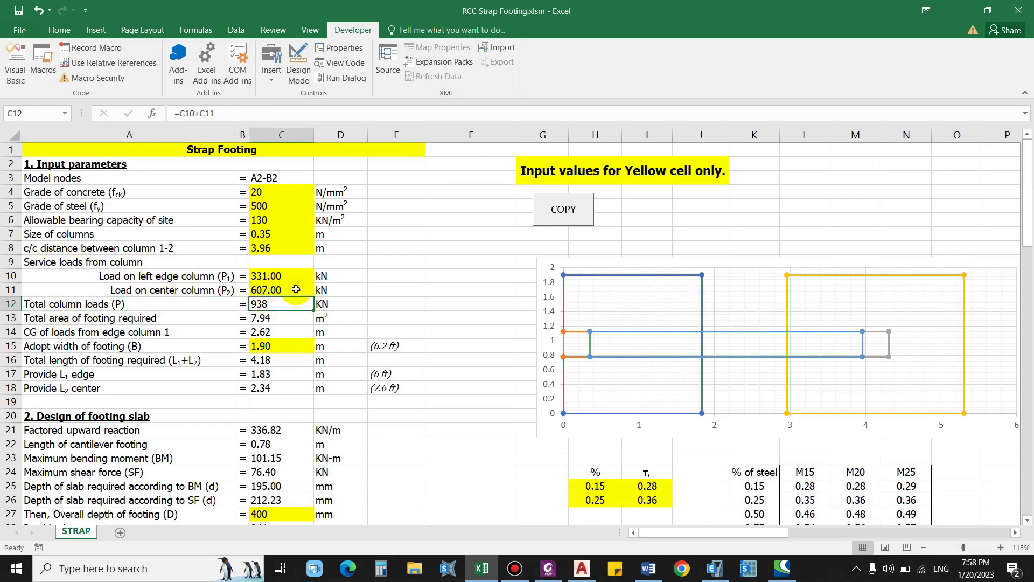
left_click(60, 318)
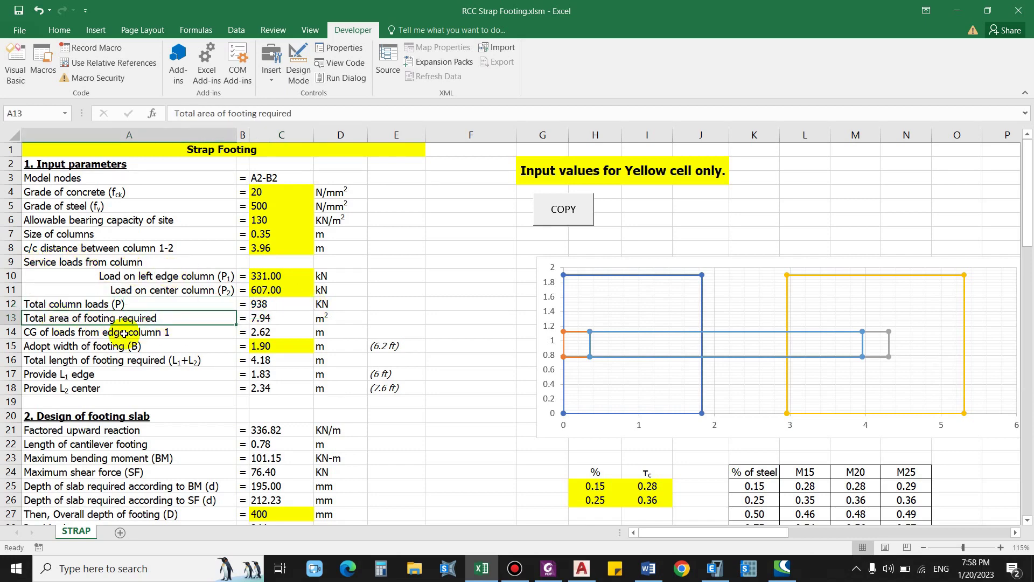
left_click(291, 319)
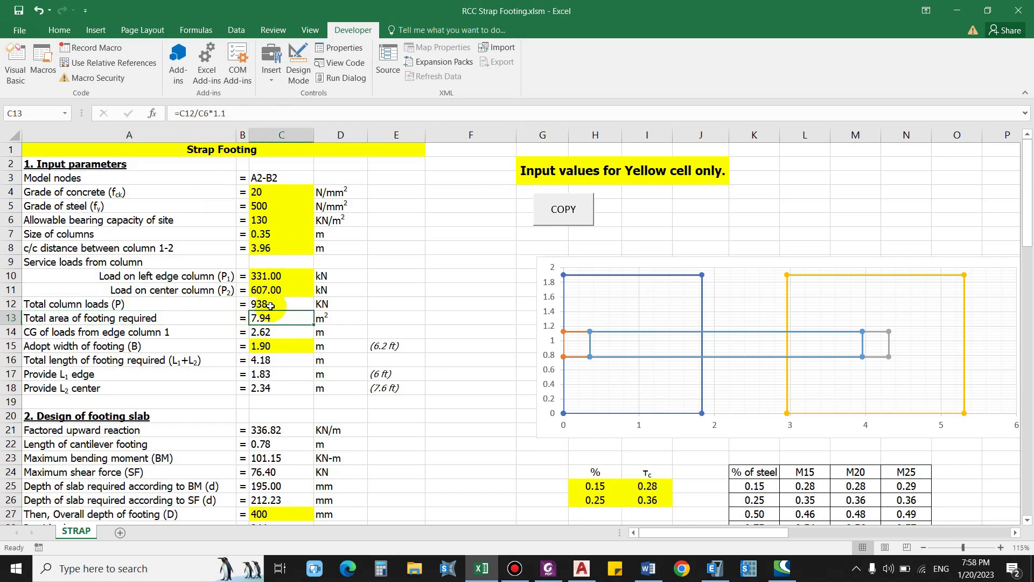
left_click(236, 117)
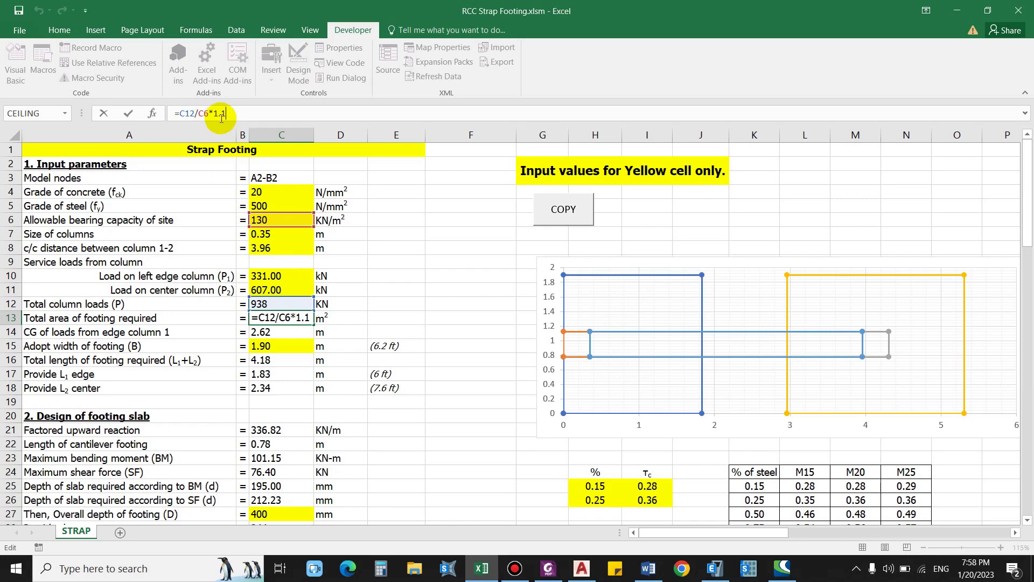
key("Escape")
key("Escape")
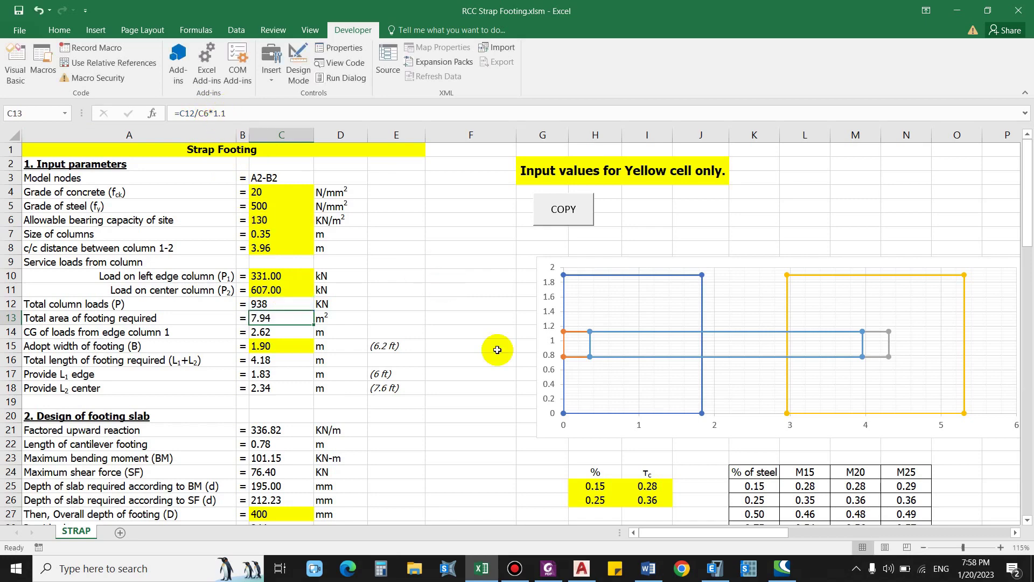
scroll(117, 310, "down", 1)
left_click(86, 276)
left_click(67, 291)
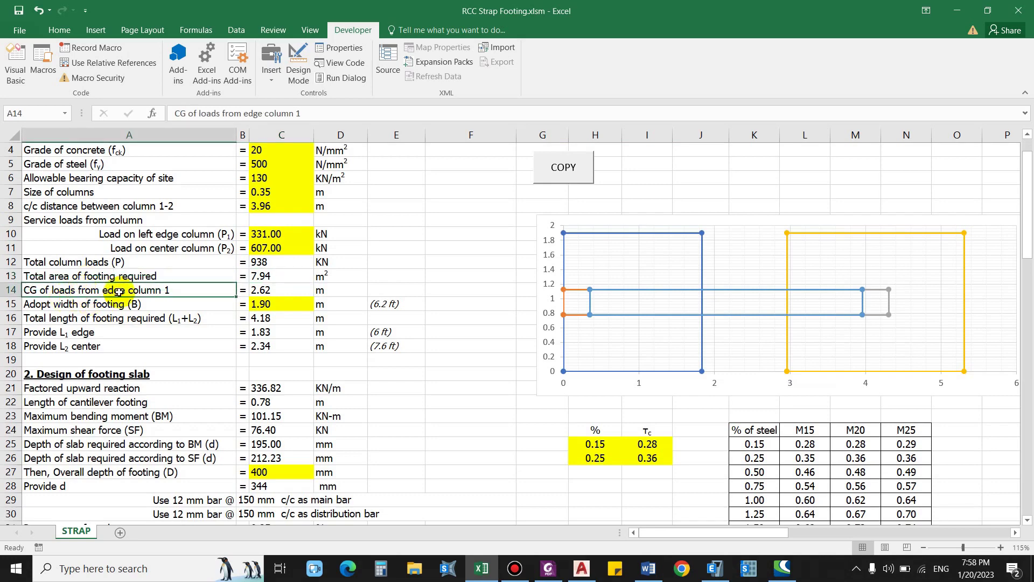
left_click(278, 288)
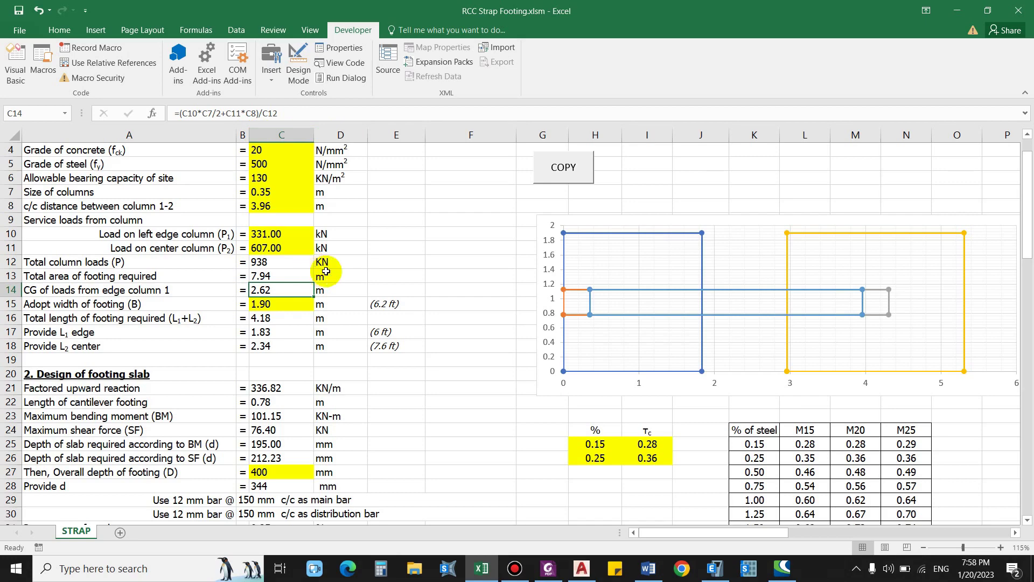
left_click(410, 289)
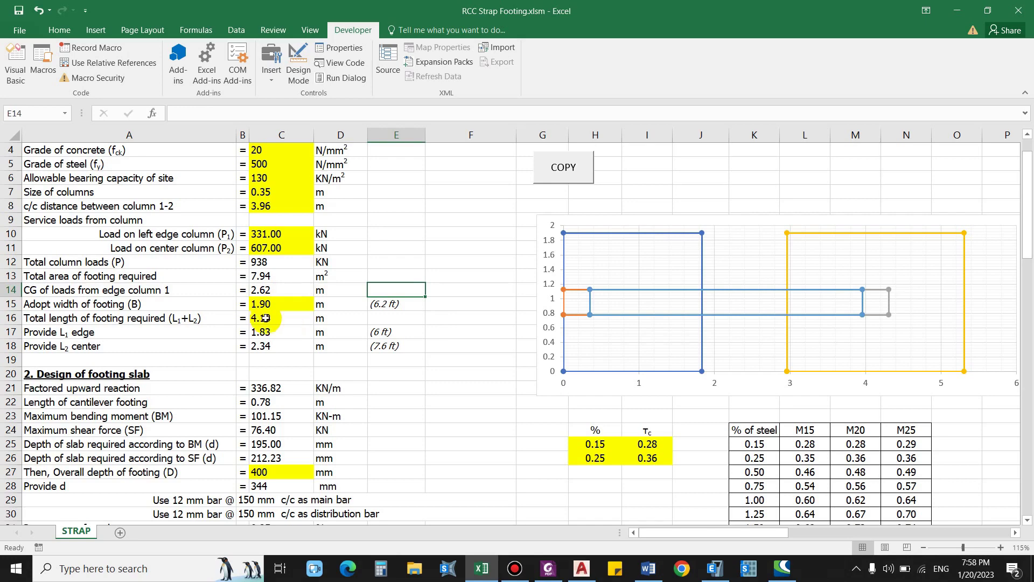
Review the adopted footing width and the formulas for total footing length, L1 edge and L2 center.
left_click(98, 309)
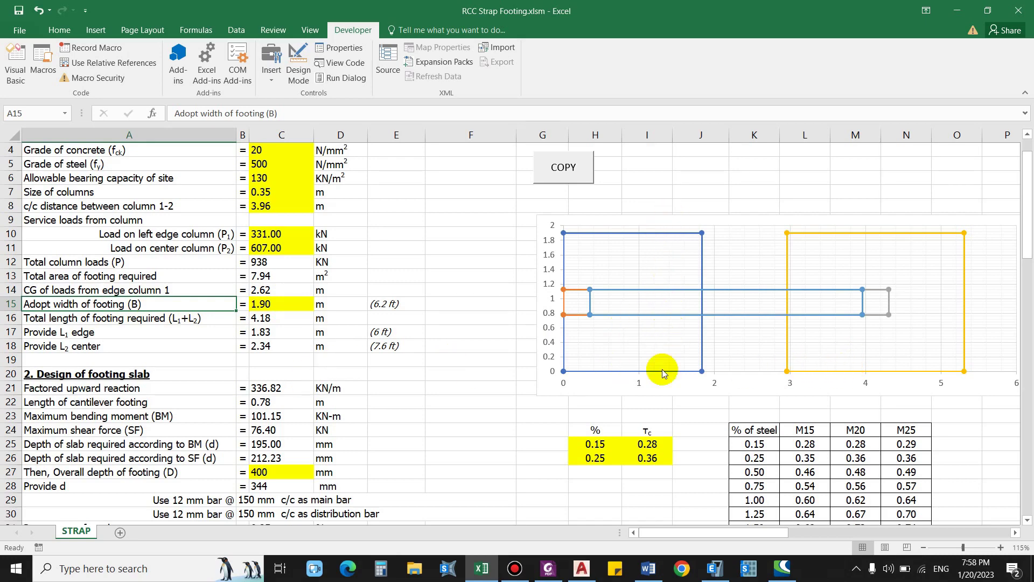
left_click(264, 305)
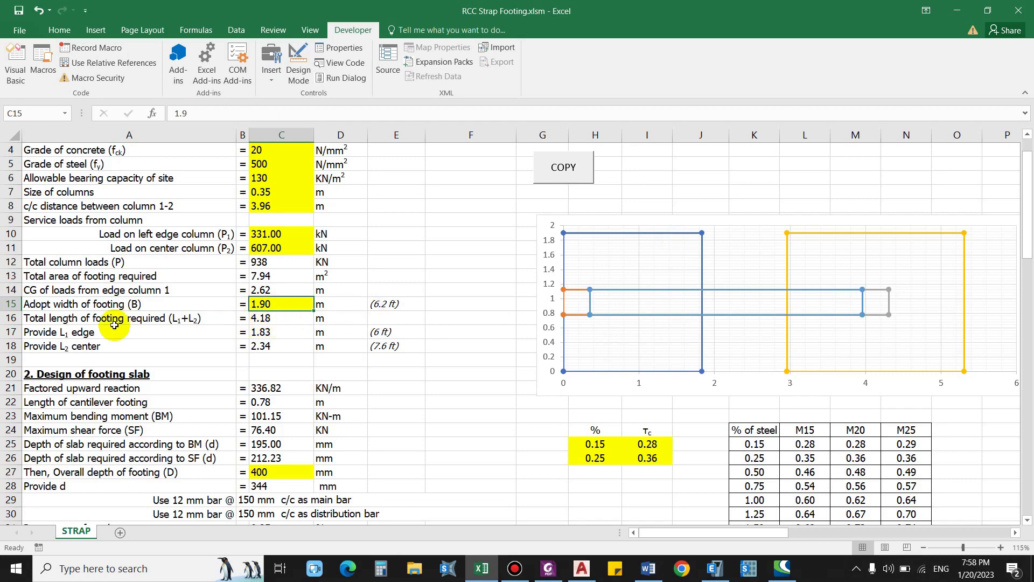
left_click(70, 321)
left_click(274, 321)
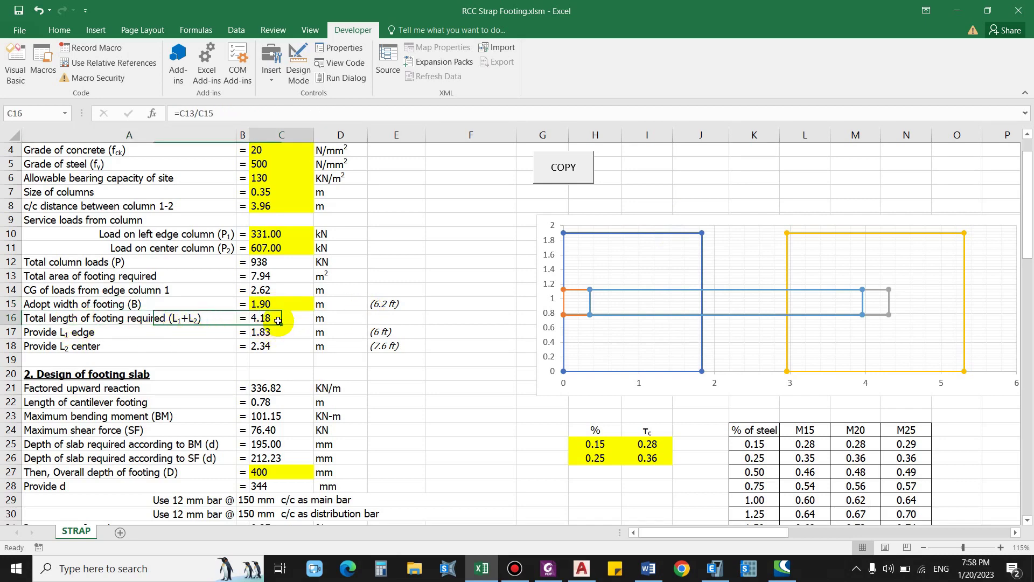
left_click(265, 304)
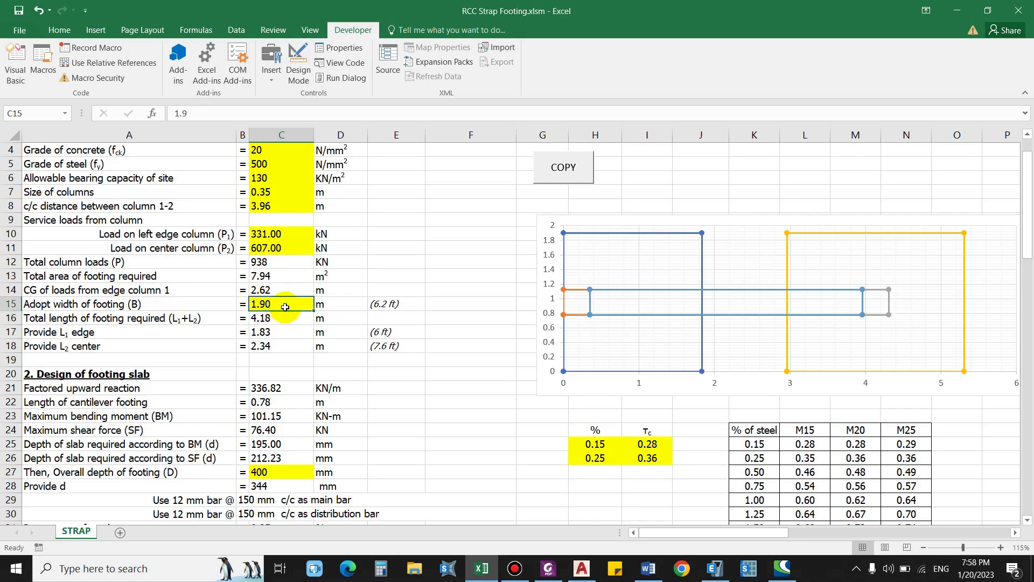
left_click(272, 333)
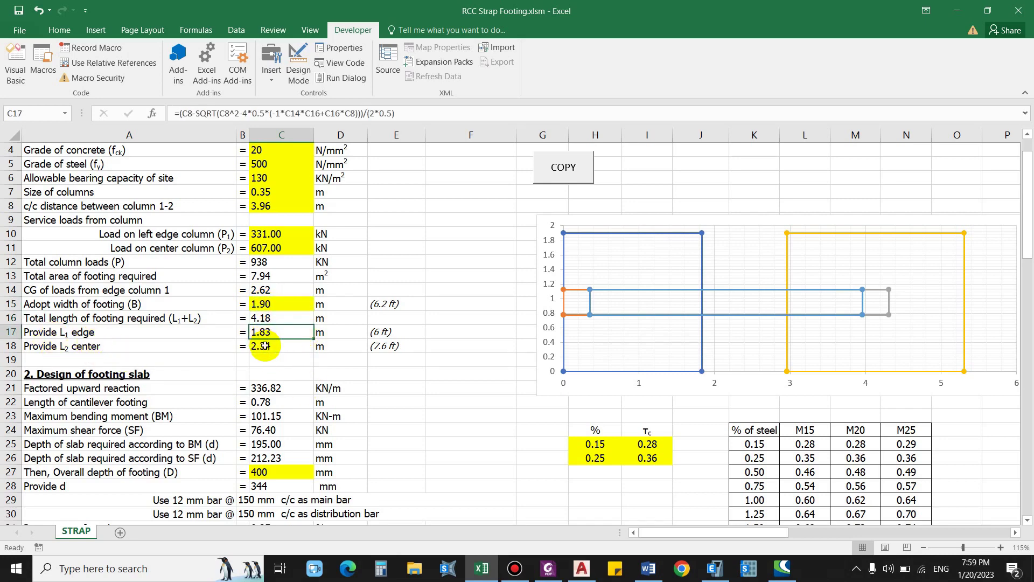
left_click(296, 350)
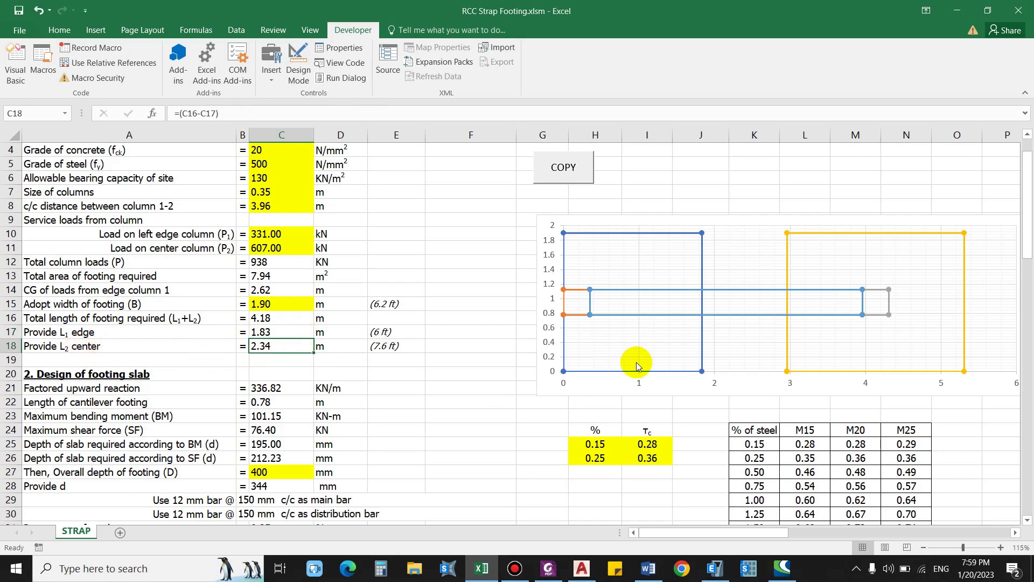
Try adopted footing widths (B) of 2 m and 2.1 m.
left_click(280, 305)
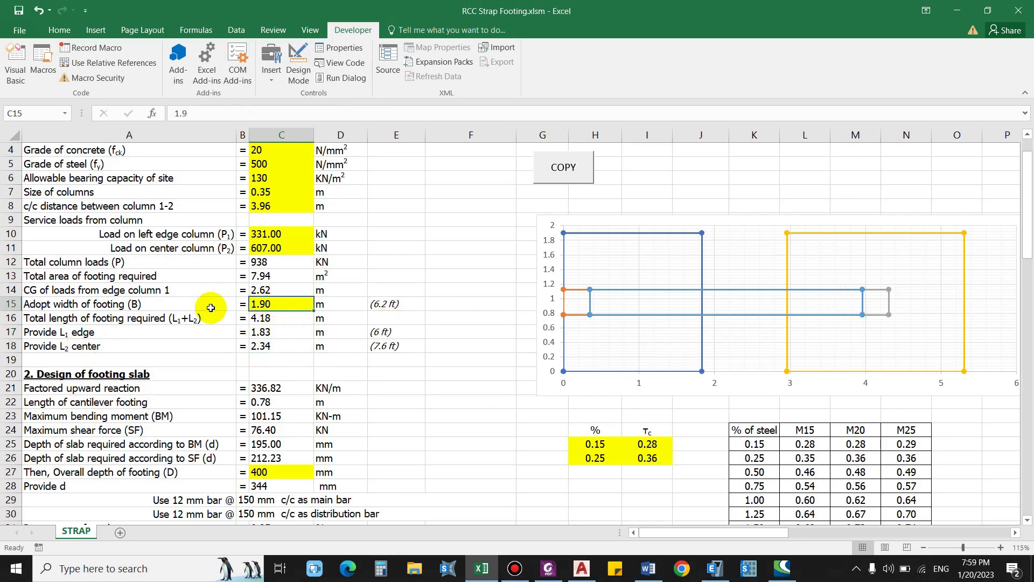
type("2")
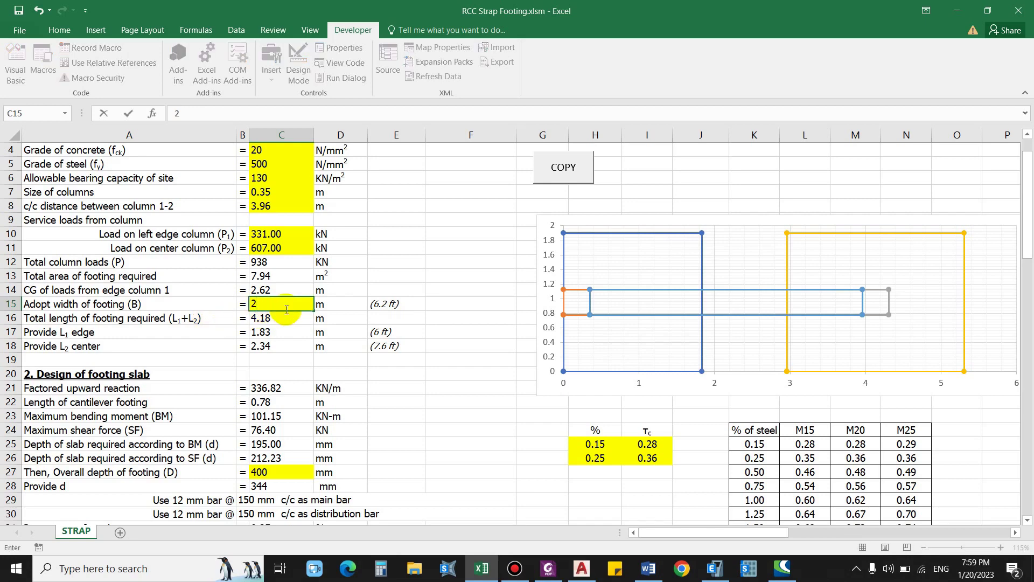
key("Return")
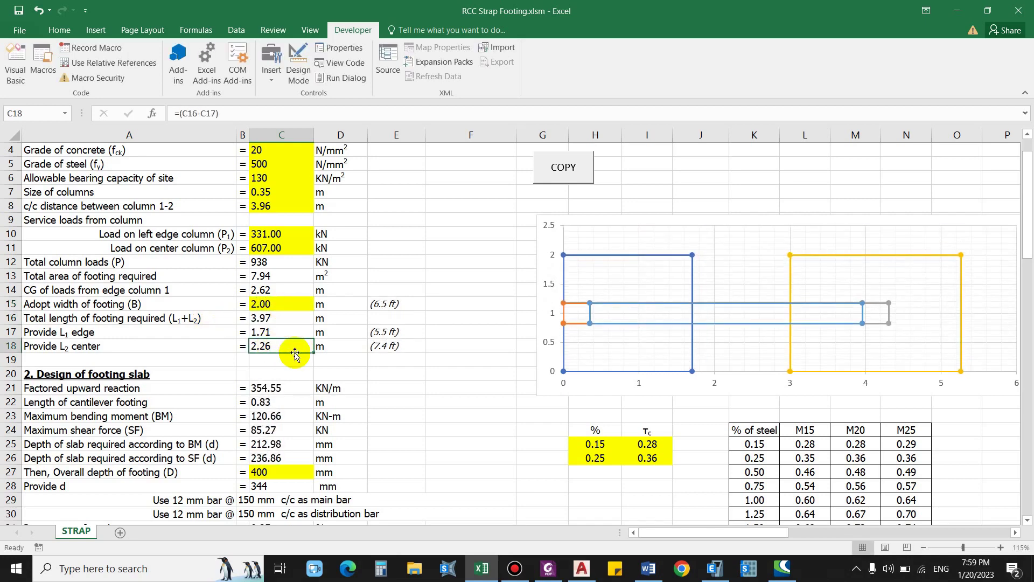
left_click(280, 304)
type("2.1")
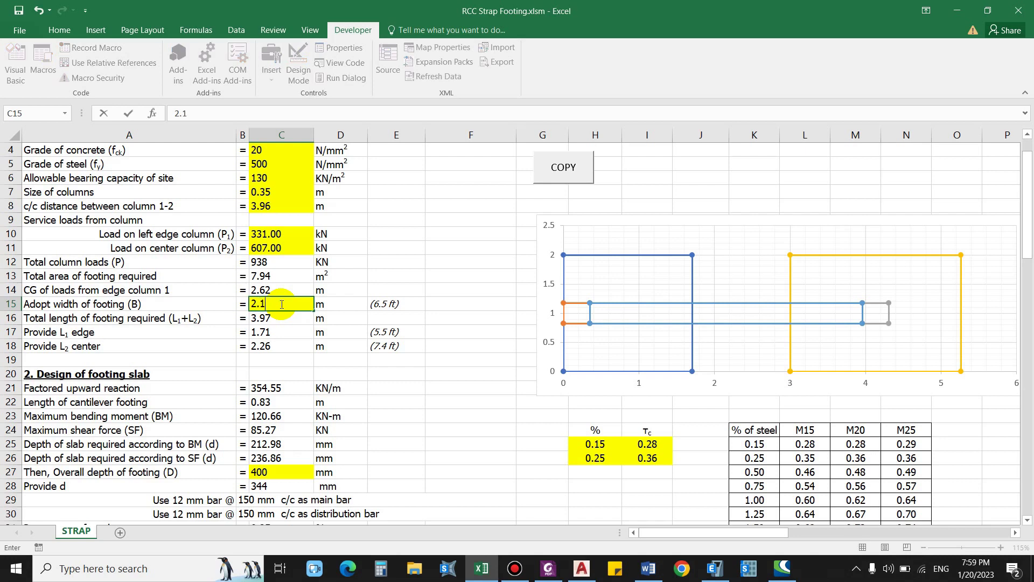
key("Return")
Set the adopted width of footing (B) to 2.15 m.
left_click(278, 300)
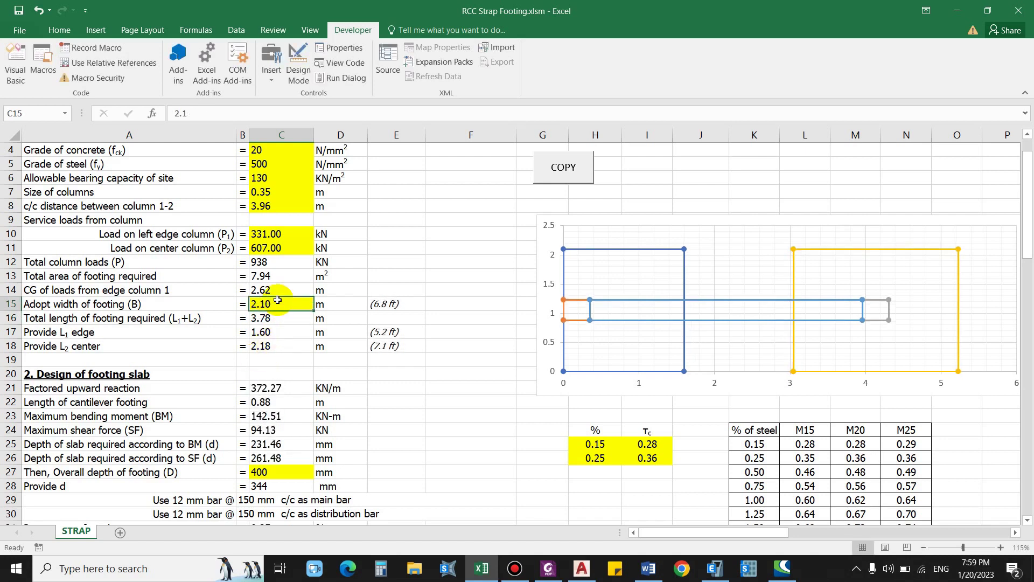
type("2.15")
key("Return")
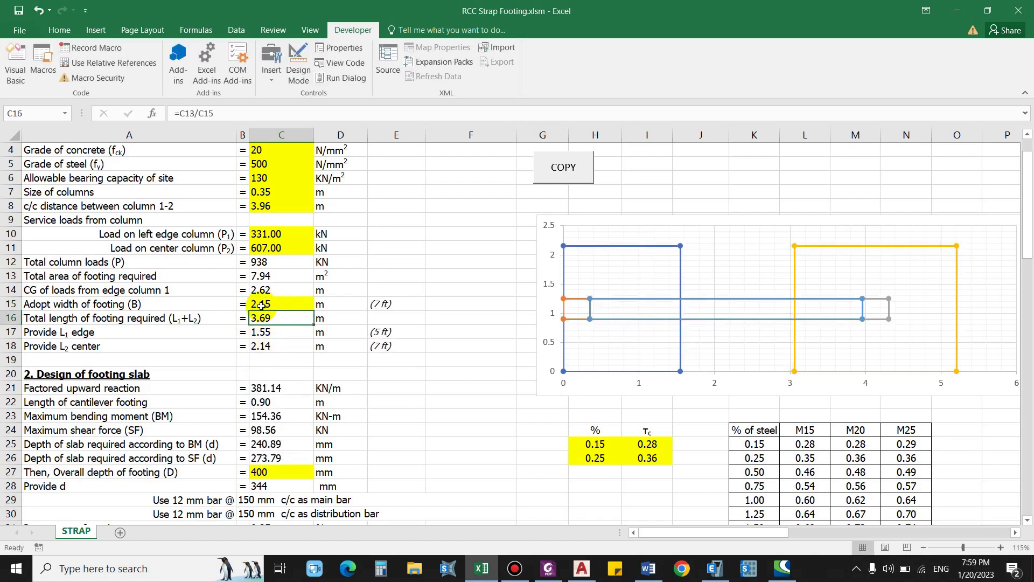
Check the adopted footing width, the L1 edge and L2 center lengths, and the conversion of the width to feet.
left_click(89, 303)
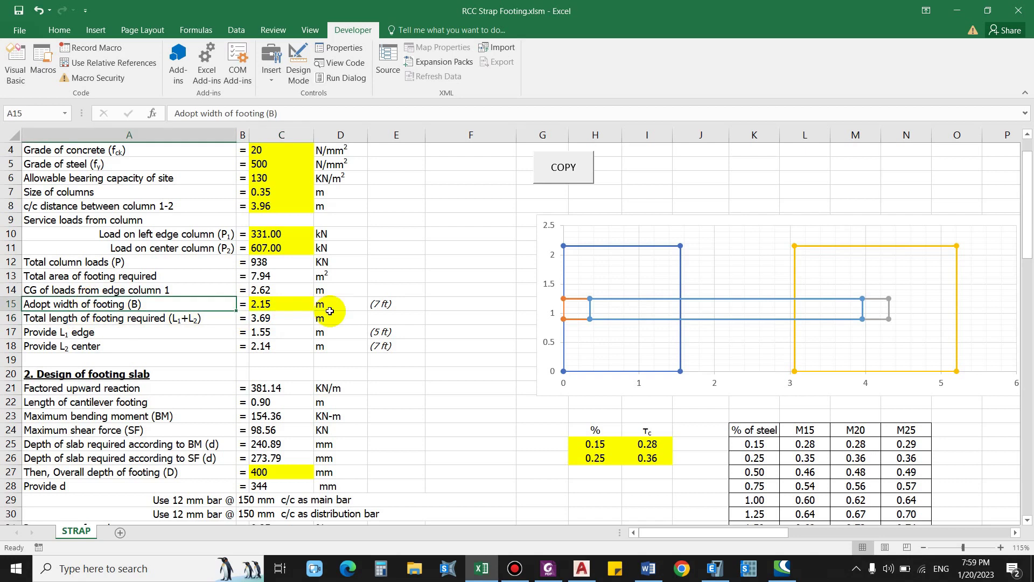
left_click(278, 304)
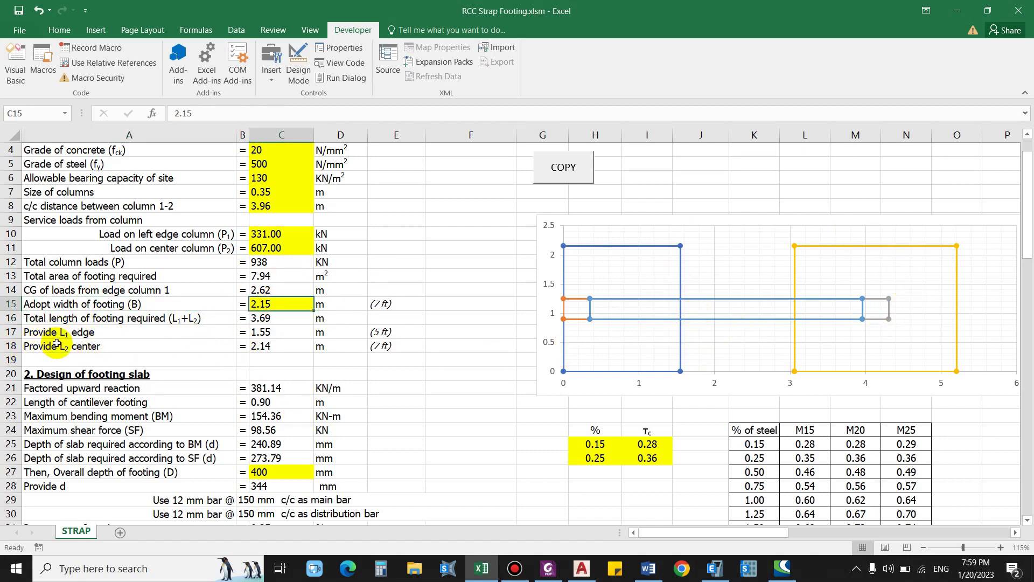
left_click(266, 333)
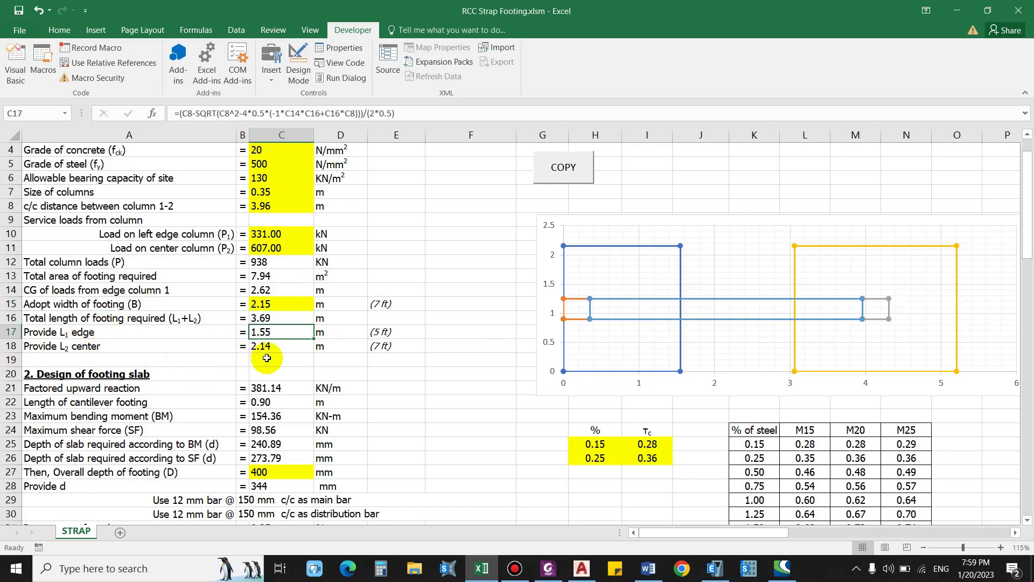
left_click(270, 347)
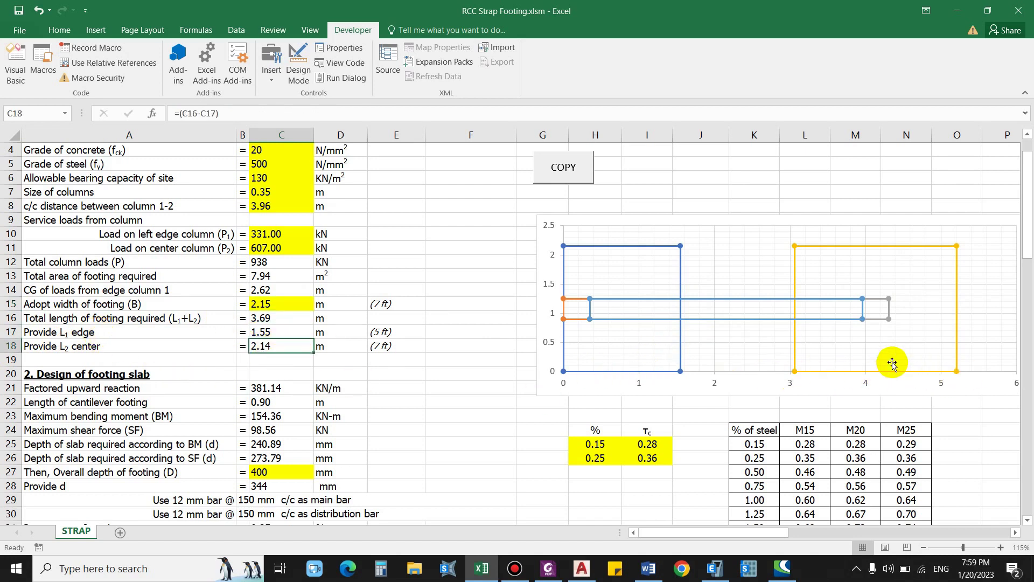
left_click(381, 366)
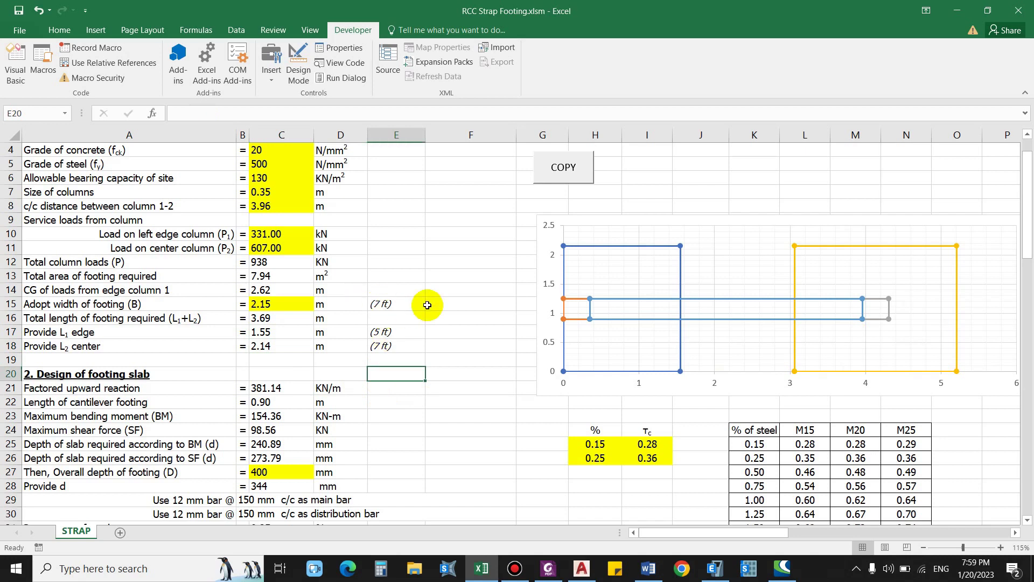
left_click(398, 303)
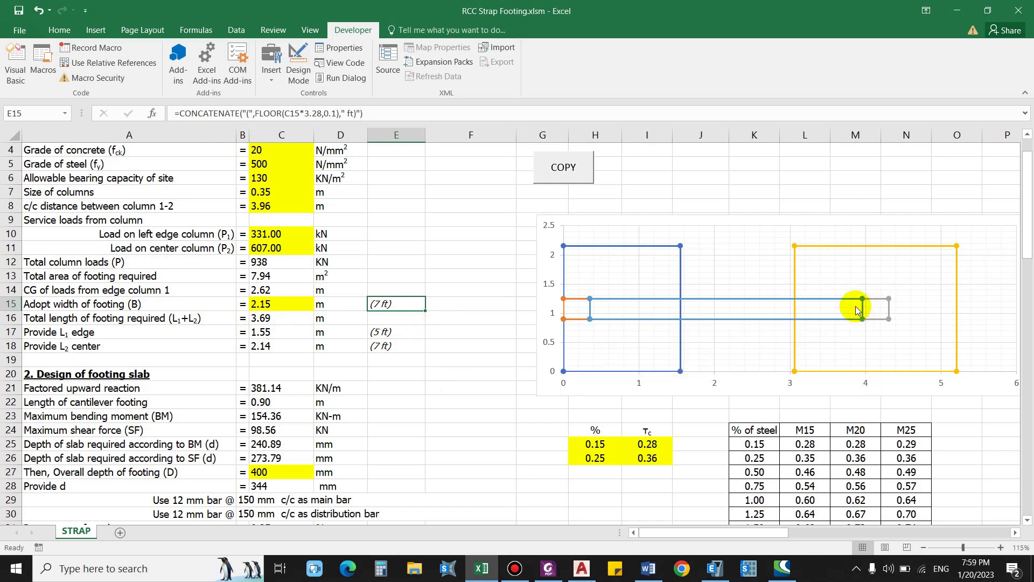
left_click(426, 360)
scroll(137, 275, "up", 1)
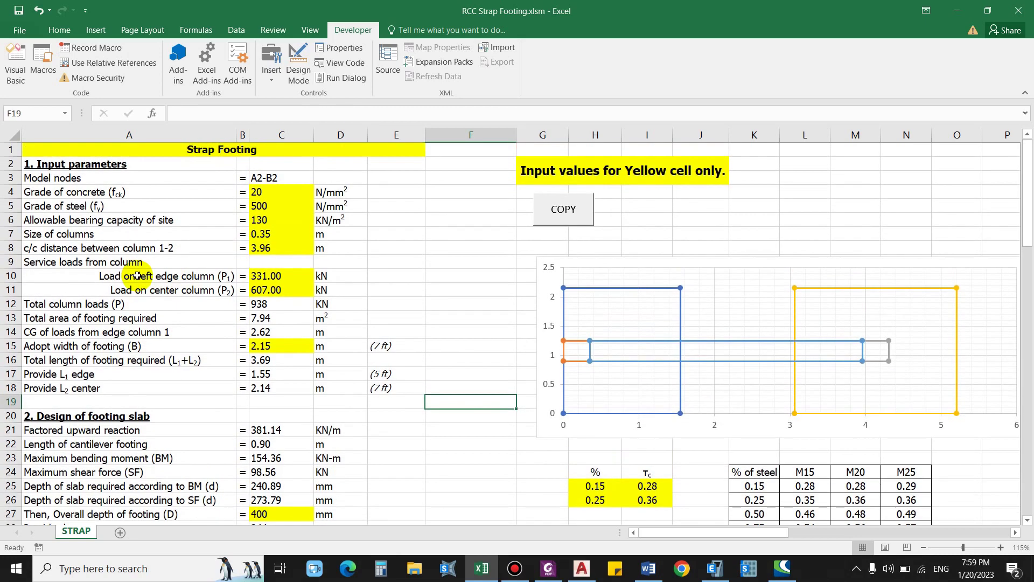
Examine the factored upward reaction and its formula in the Design of footing slab section.
scroll(166, 318, "down", 3)
left_click(65, 290)
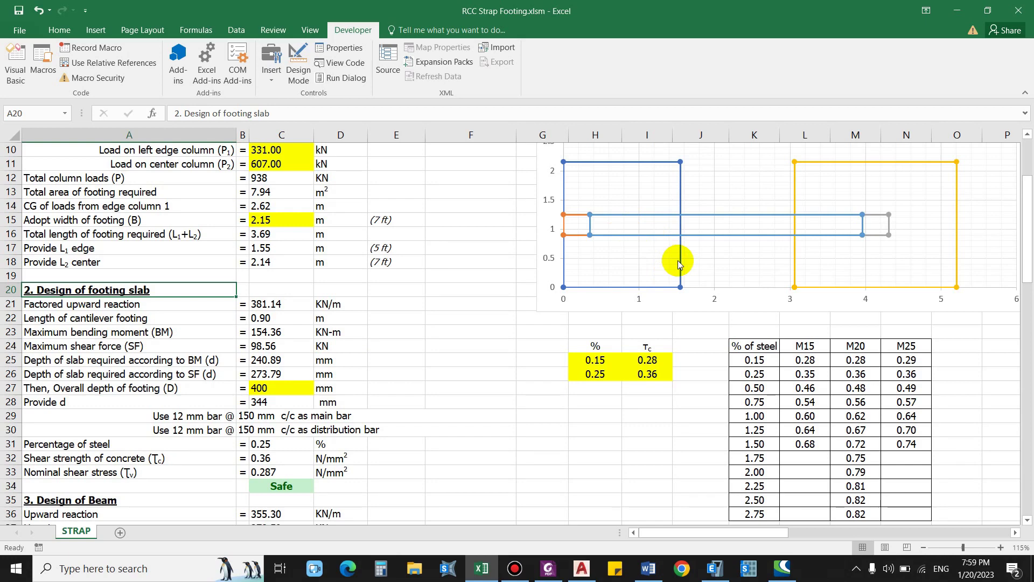
left_click(84, 303)
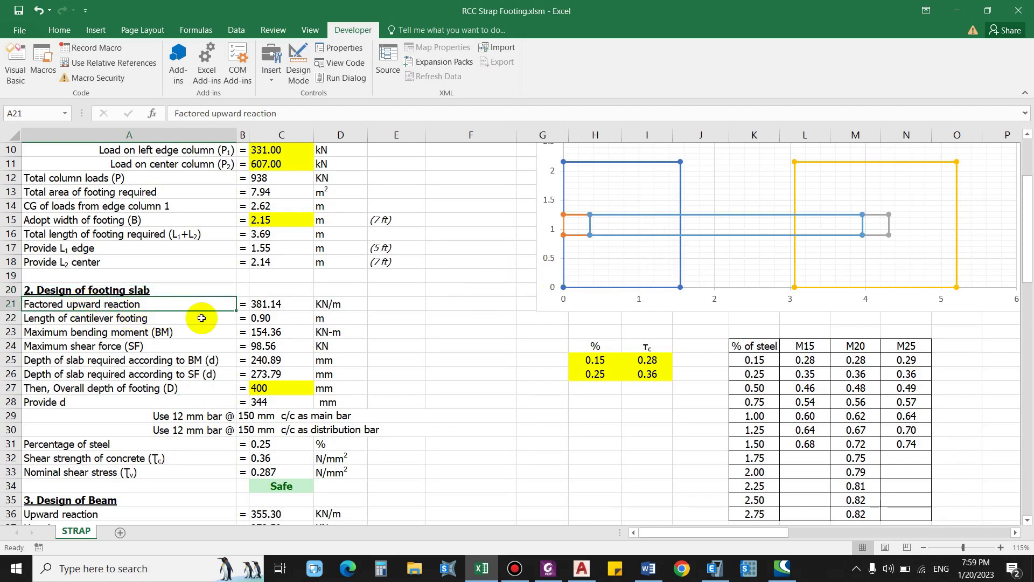
left_click(274, 304)
scroll(263, 146, "up", 1)
left_click(267, 110)
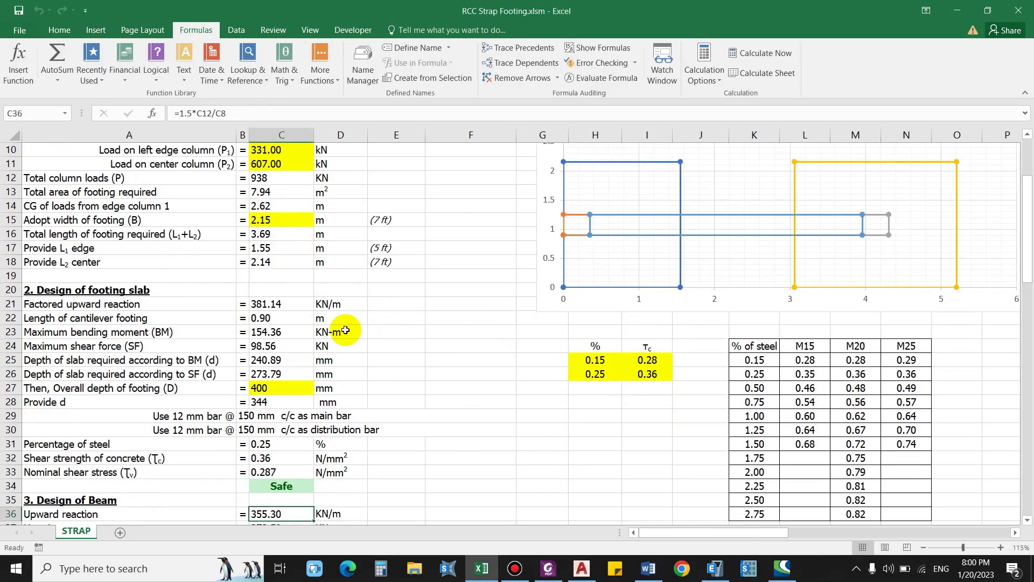
left_click(340, 331)
left_click(251, 305)
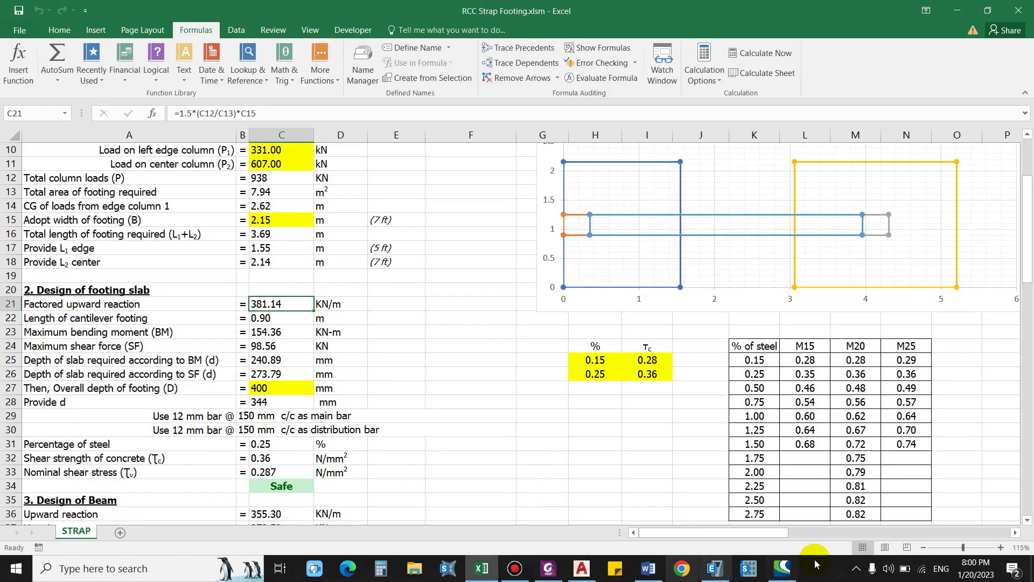
Examine the length of cantilever footing and its formula in the Design of footing slab section.
left_click(233, 318)
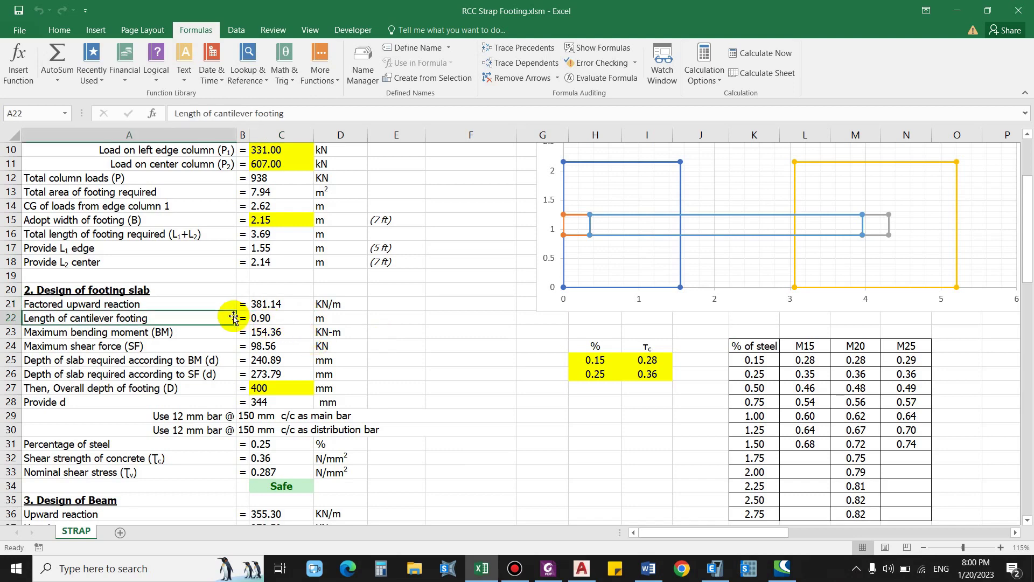
scroll(253, 329, "up", 1)
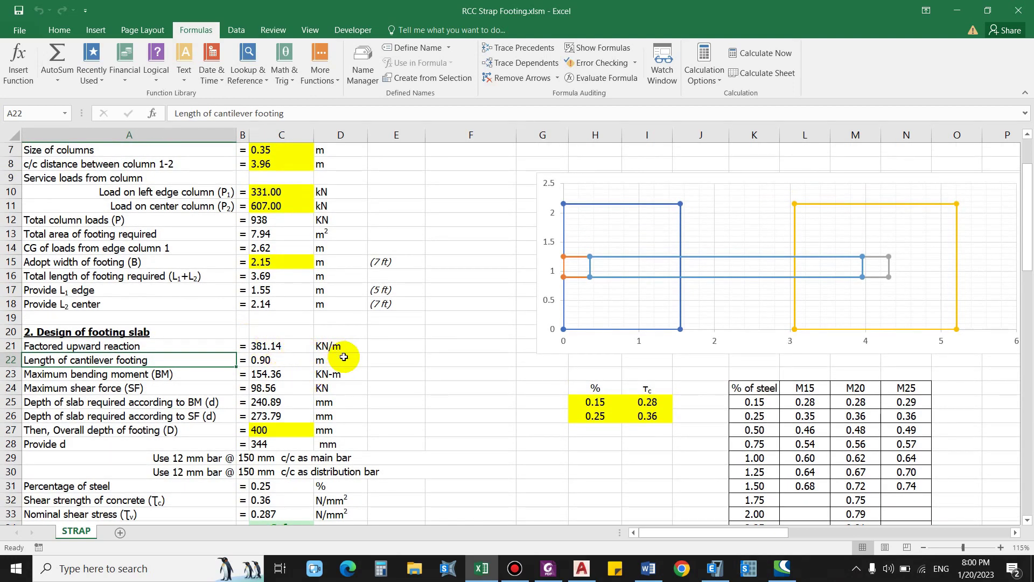
left_click(470, 388)
scroll(538, 361, "up", 1)
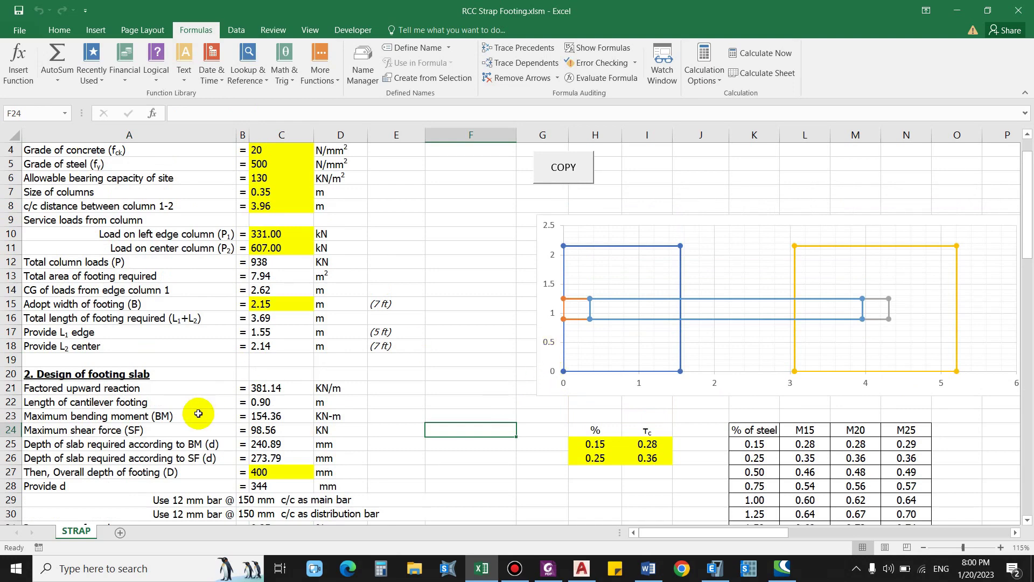
left_click(139, 414)
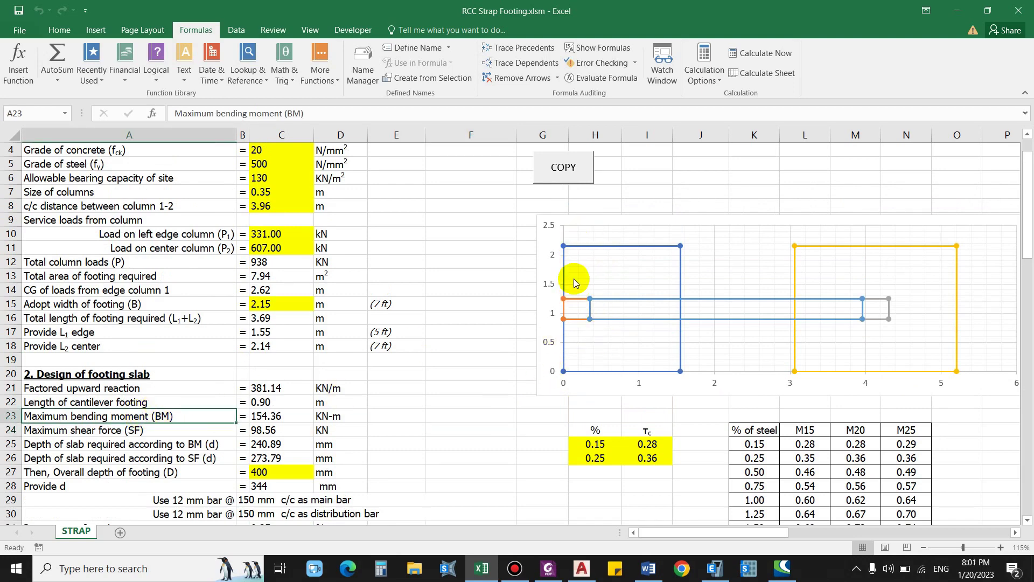
left_click(301, 403)
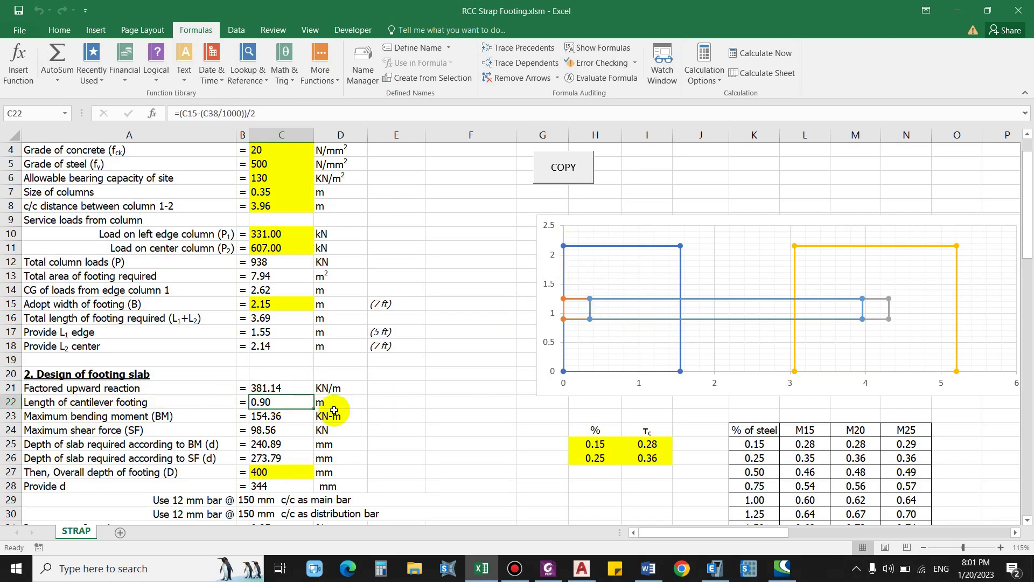
Examine the maximum bending moment formula together with the factored upward reaction and cantilever length it uses.
scroll(338, 434, "down", 1)
scroll(338, 433, "down", 1)
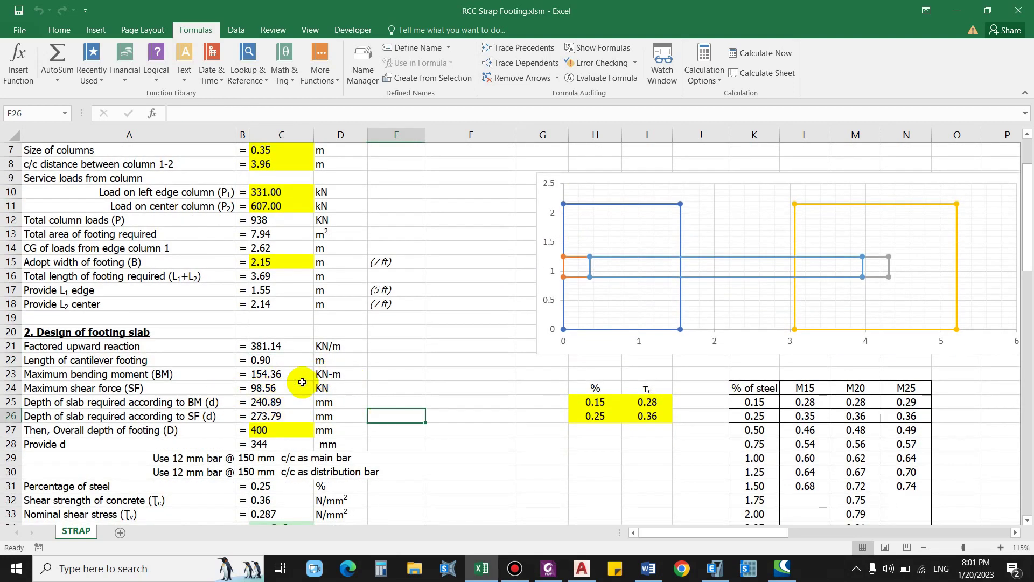
left_click(273, 383)
left_click(282, 372)
left_click_drag(278, 345, 276, 357)
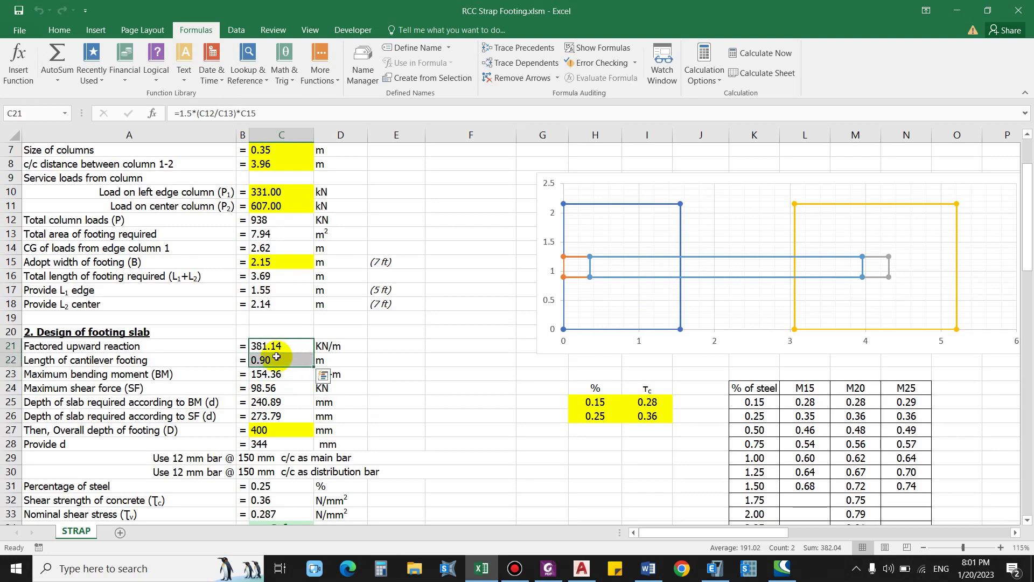
left_click(395, 415)
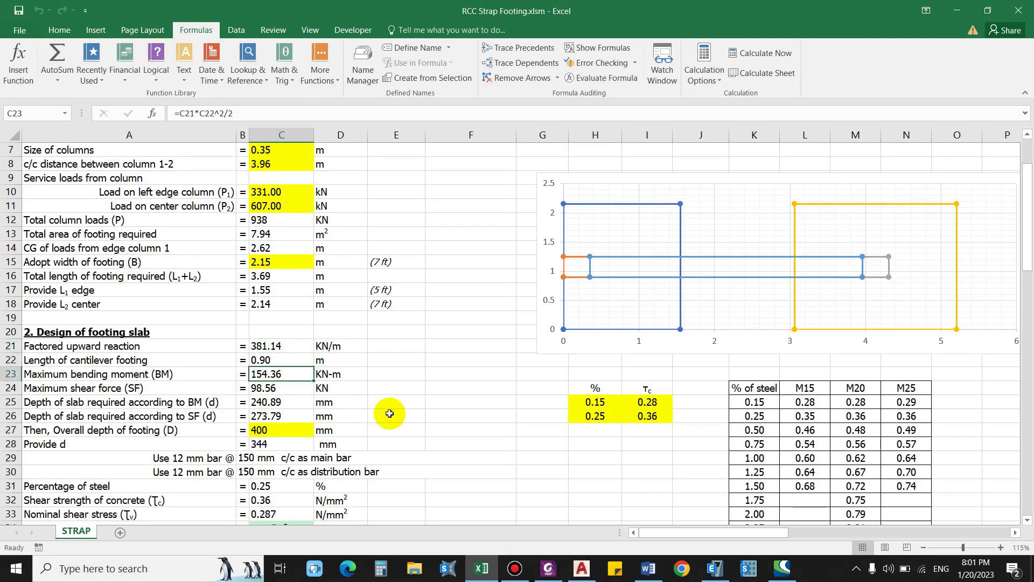
left_click(300, 376)
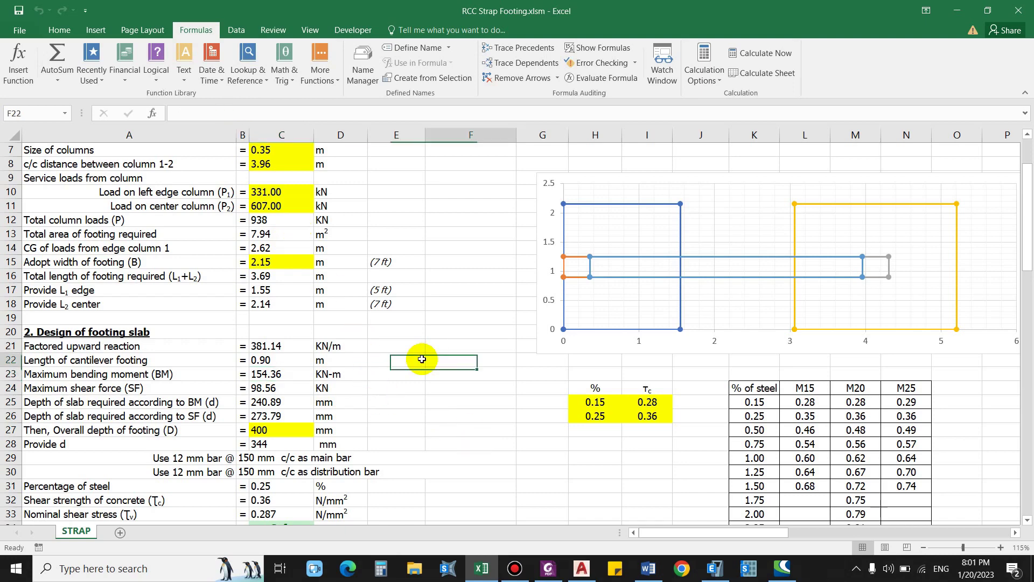
Examine the maximum shear force formula and the slab depths required according to BM and SF.
left_click(256, 386)
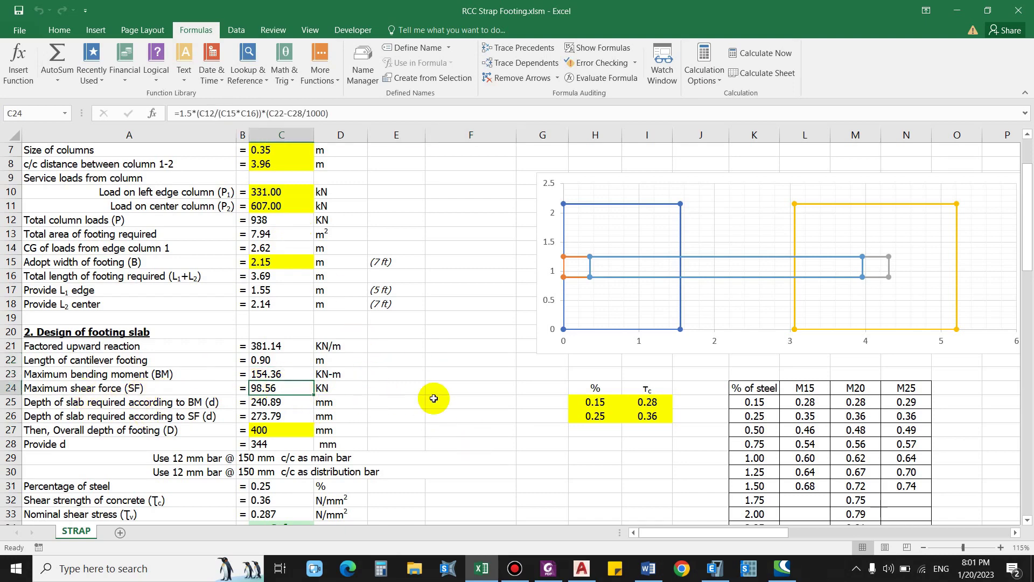
scroll(434, 398, "down", 2)
left_click(377, 388)
left_click(38, 319)
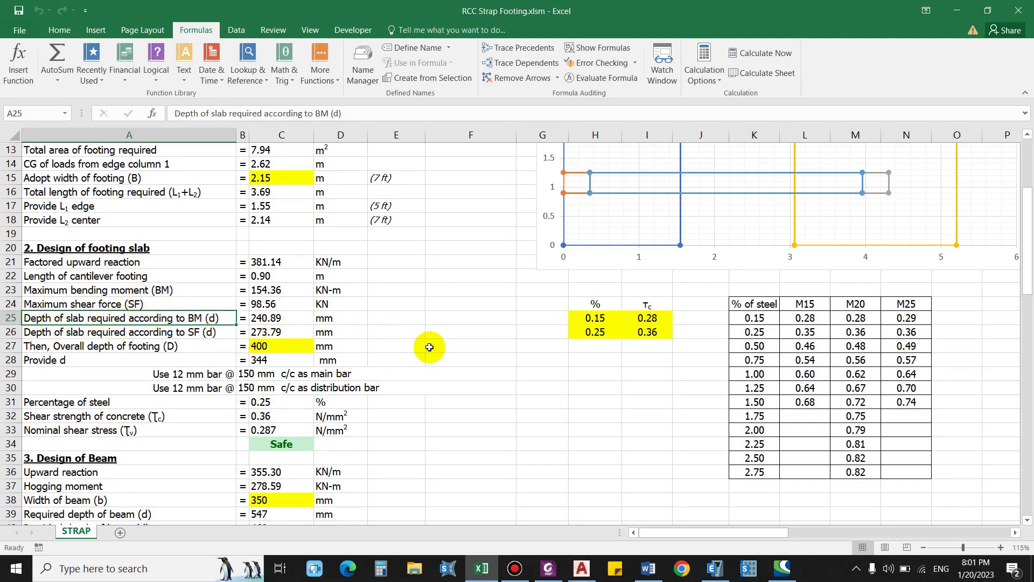
scroll(427, 346, "up", 1)
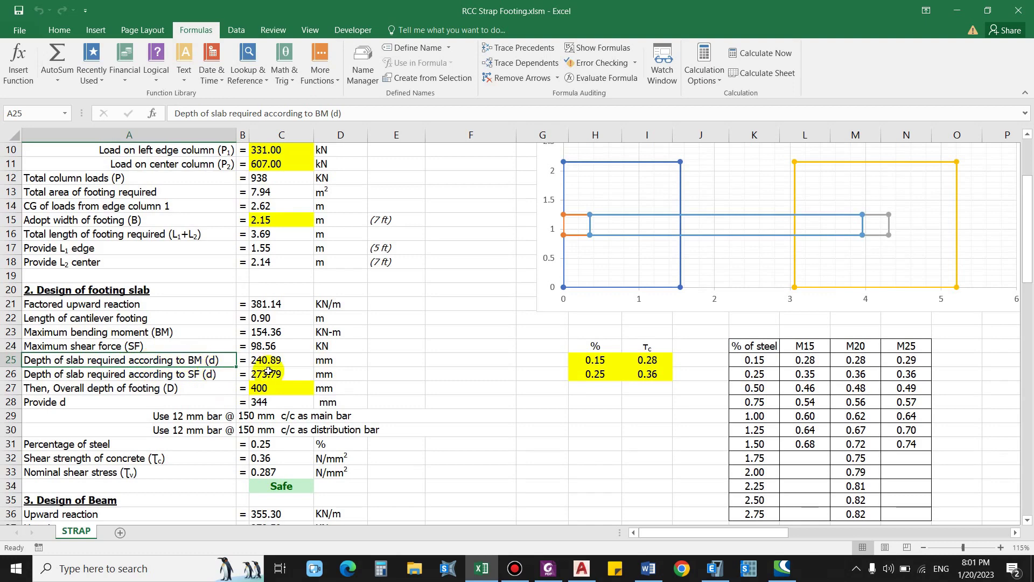
left_click(442, 369)
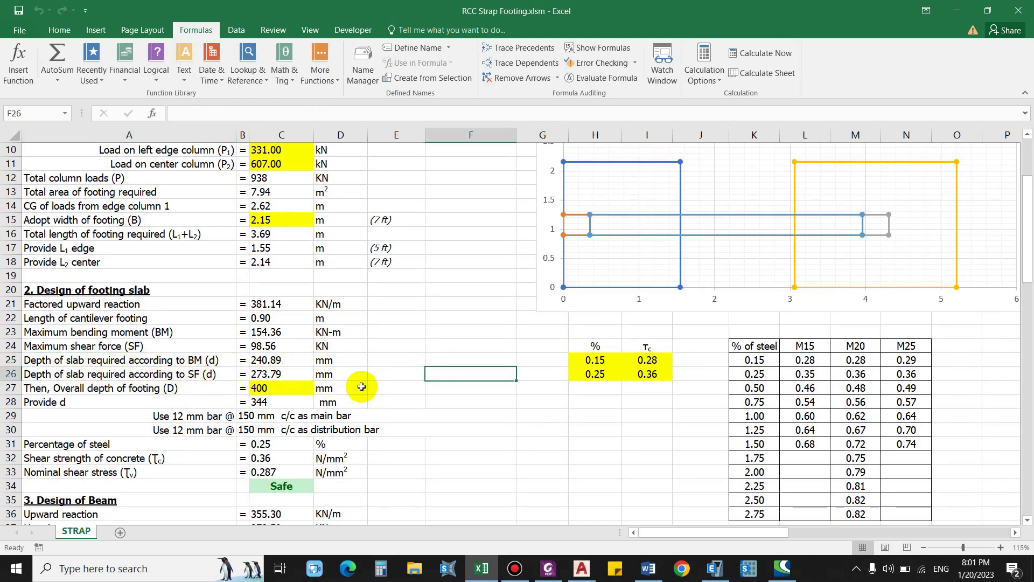
left_click(400, 363)
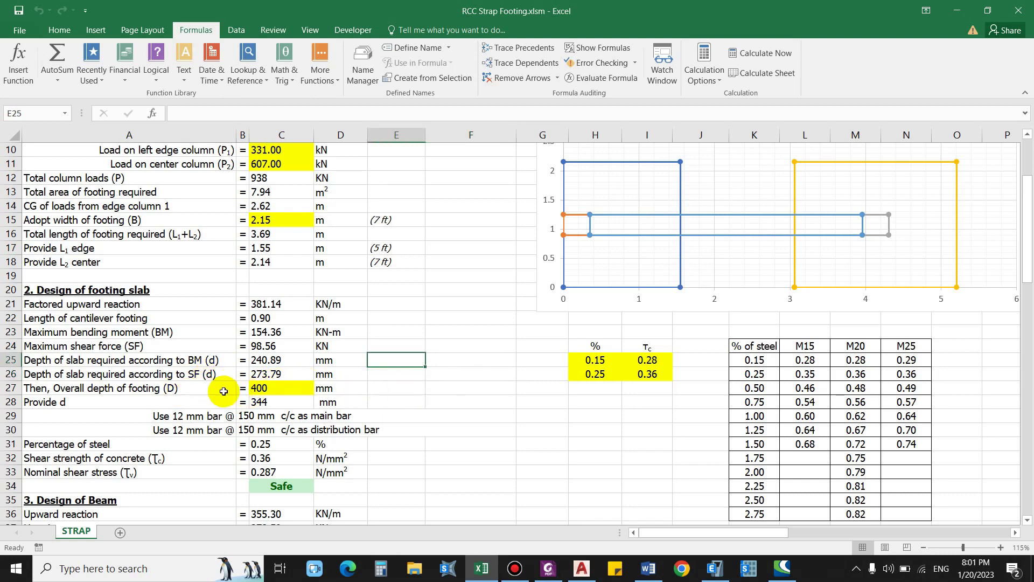
Compare the overall depth of footing (D) with the depth required for shear force and set it to 350 mm.
left_click(242, 387)
left_click(290, 386)
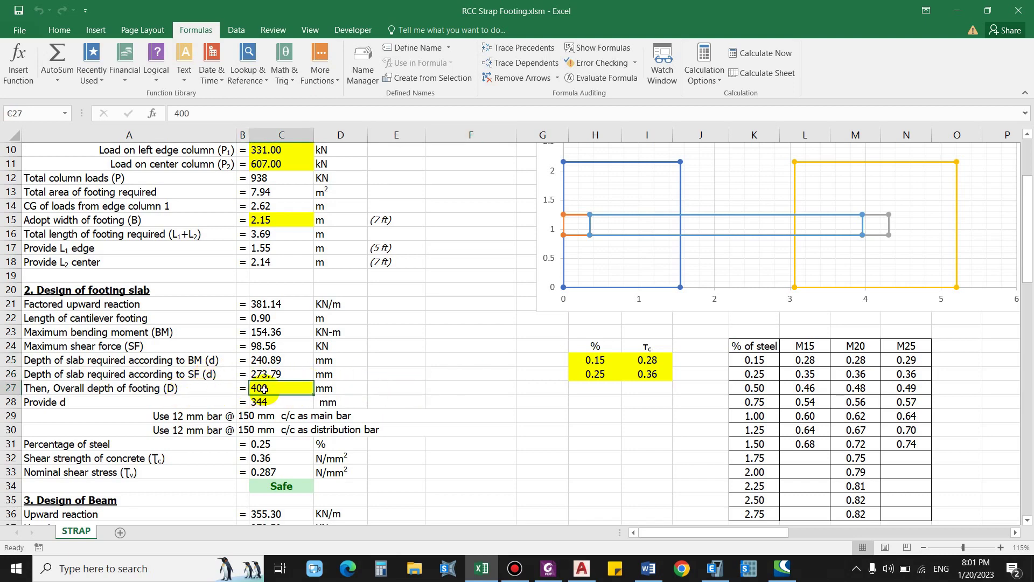
scroll(268, 396, "up", 1)
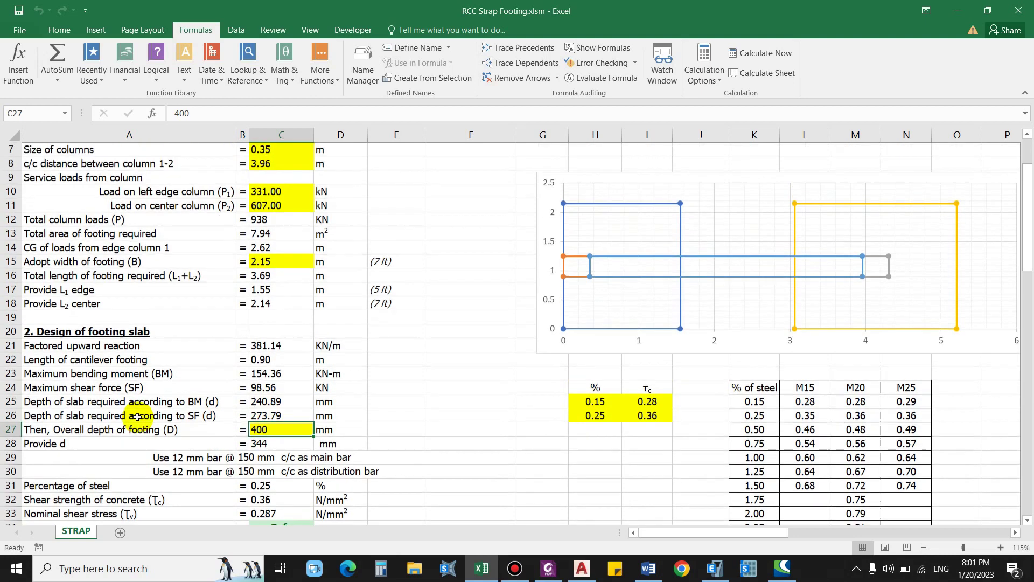
left_click(52, 416)
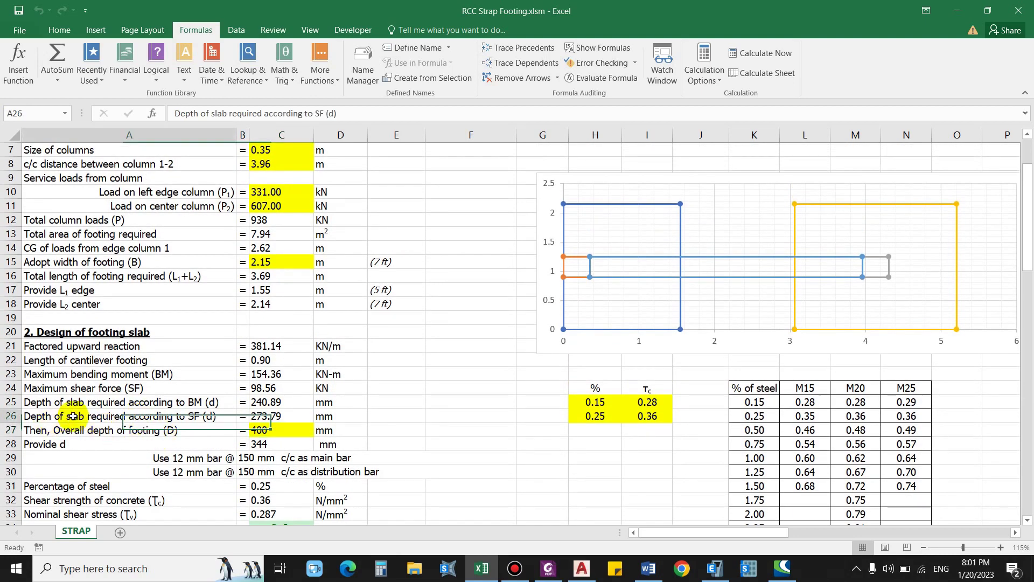
scroll(208, 407, "down", 1)
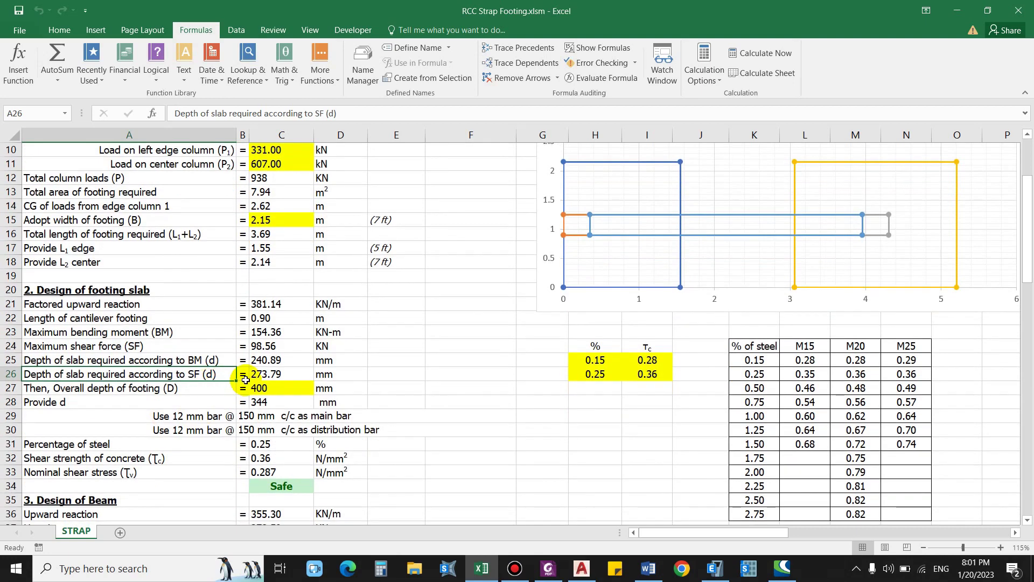
left_click(281, 389)
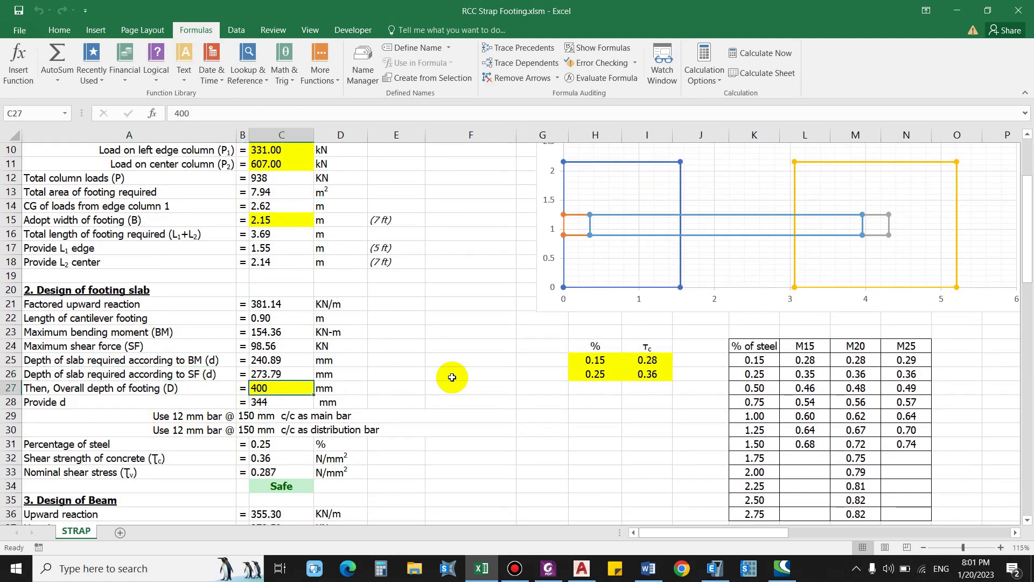
type("350")
key("Return")
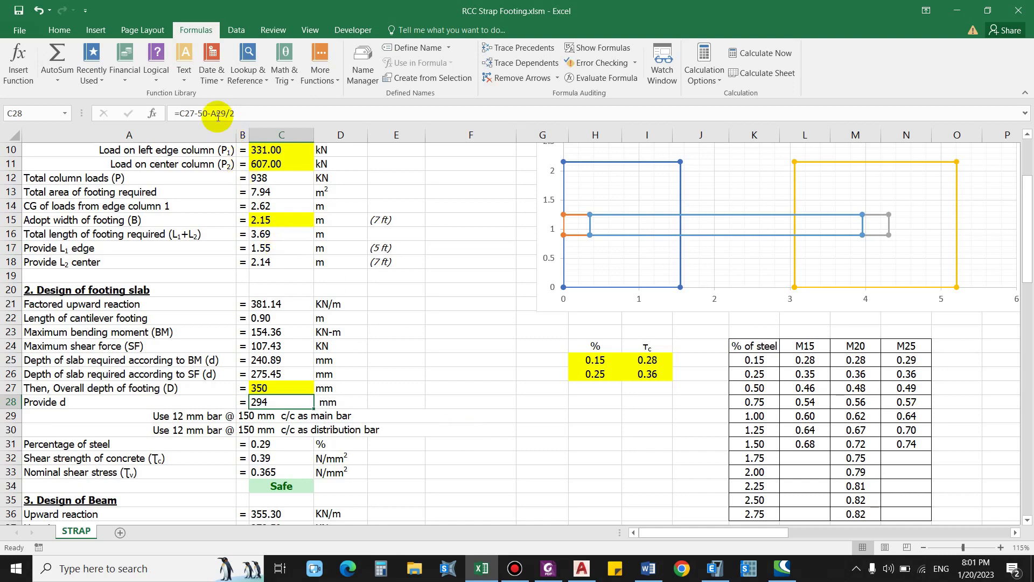
Check the provided depth d and its formula, plus the size and spacing of the slab's main and distribution bars.
scroll(353, 384, "down", 1)
scroll(352, 383, "down", 1)
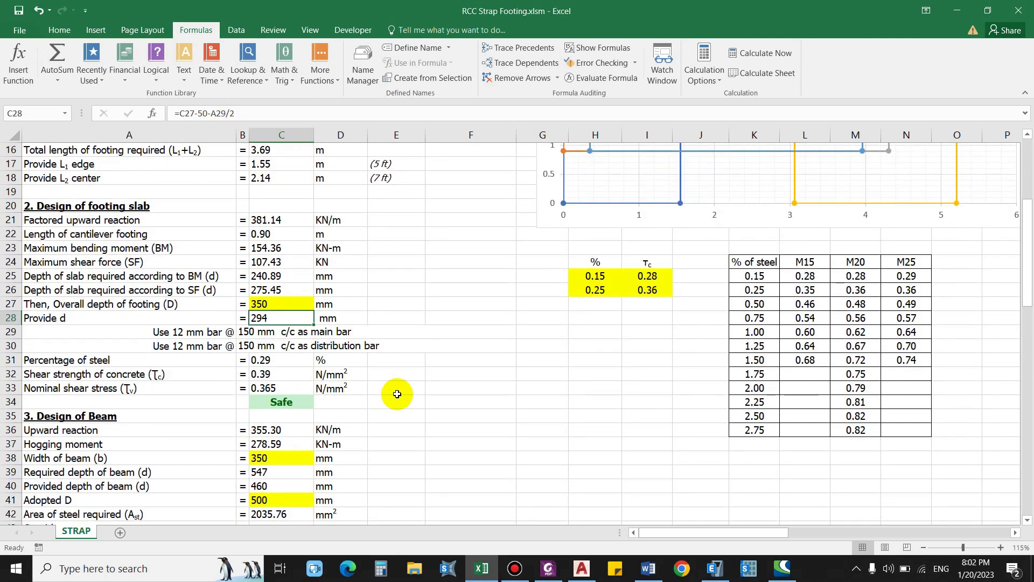
scroll(397, 393, "down", 1)
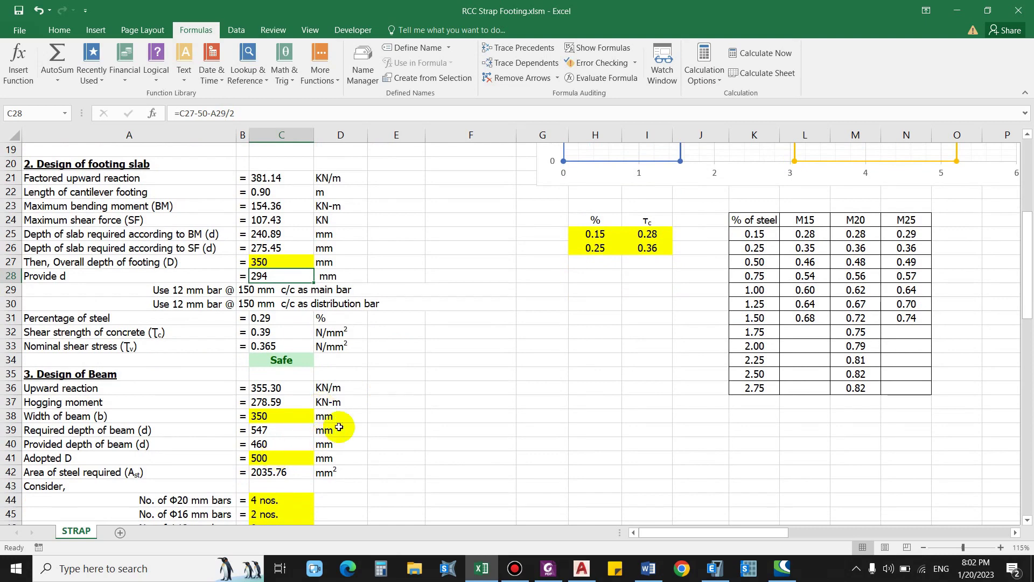
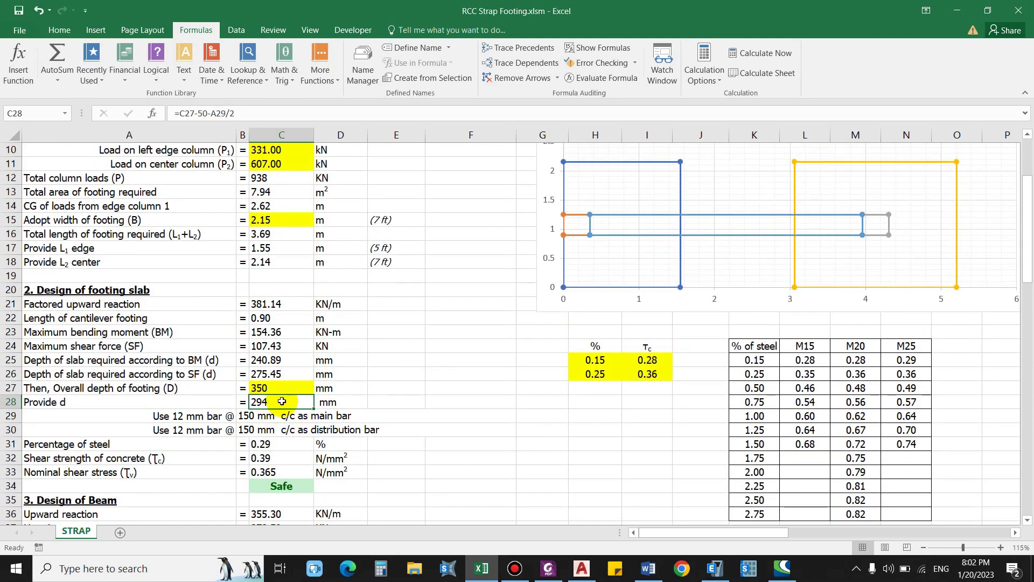
left_click(409, 402)
scroll(455, 416, "down", 1)
left_click(160, 377)
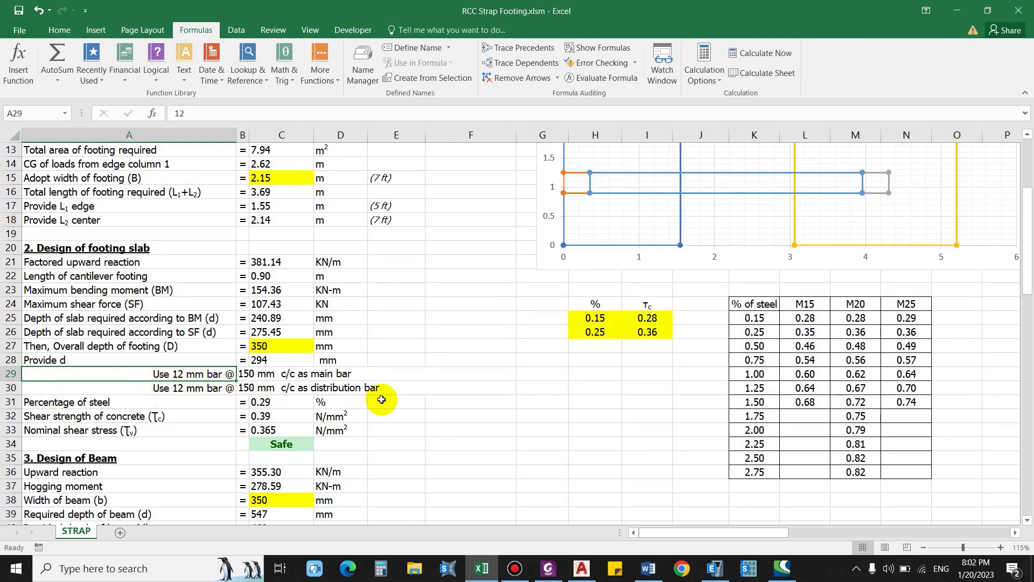
key("Down")
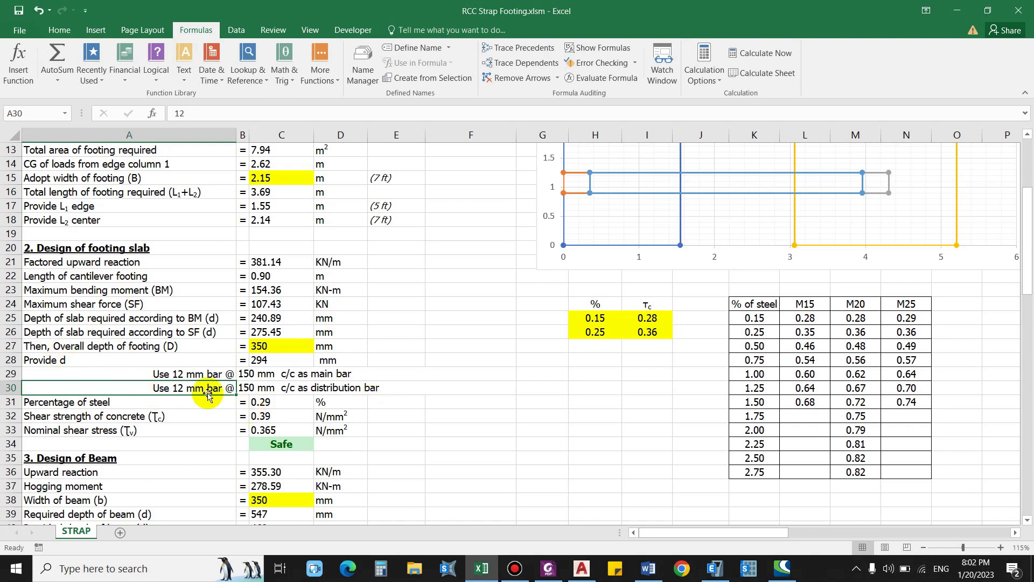
left_click(271, 378)
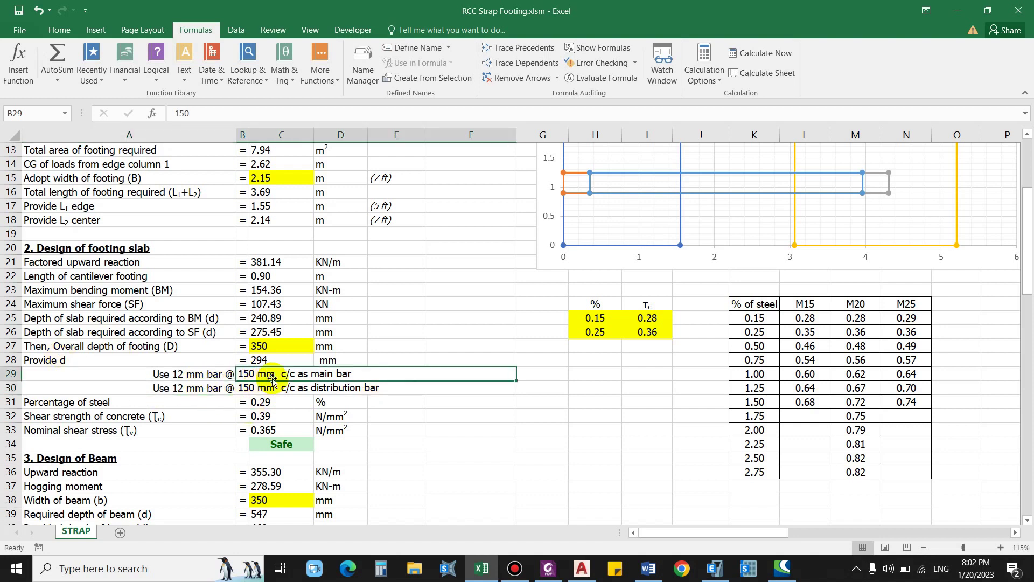
left_click(186, 387)
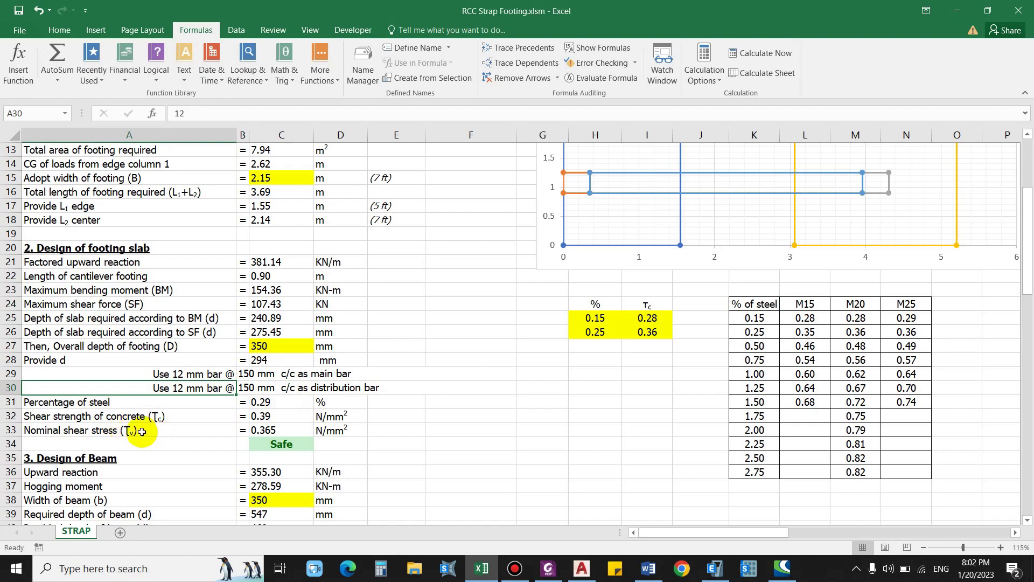
Examine the percentage of steel and its formula for the footing slab.
left_click(43, 416)
left_click(86, 402)
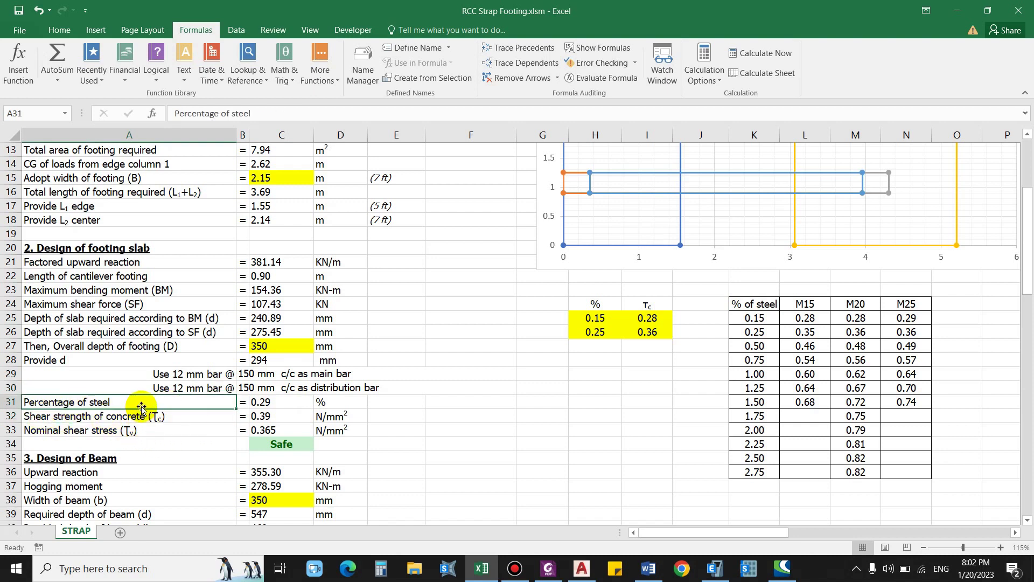
left_click(275, 402)
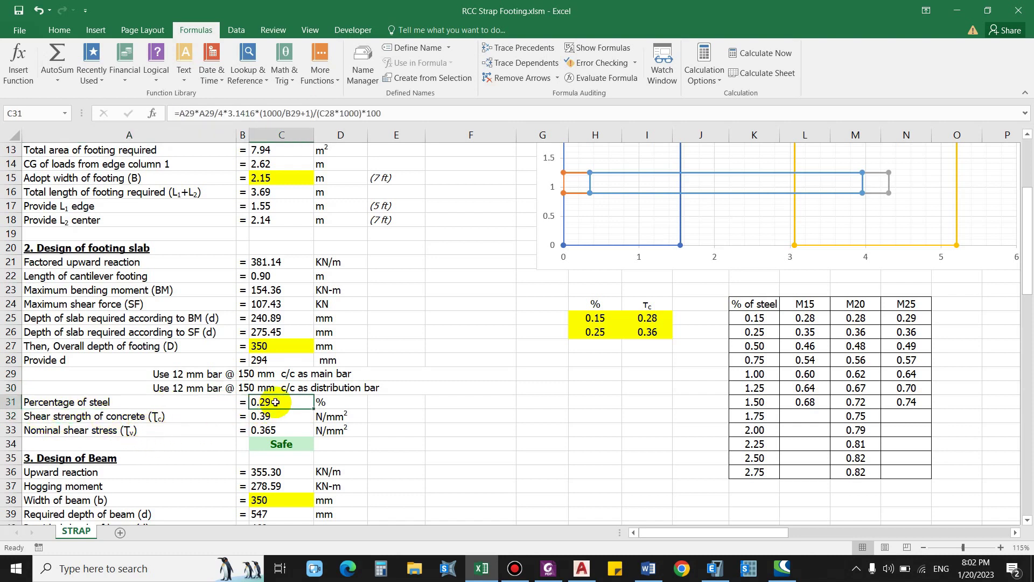
left_click(310, 113)
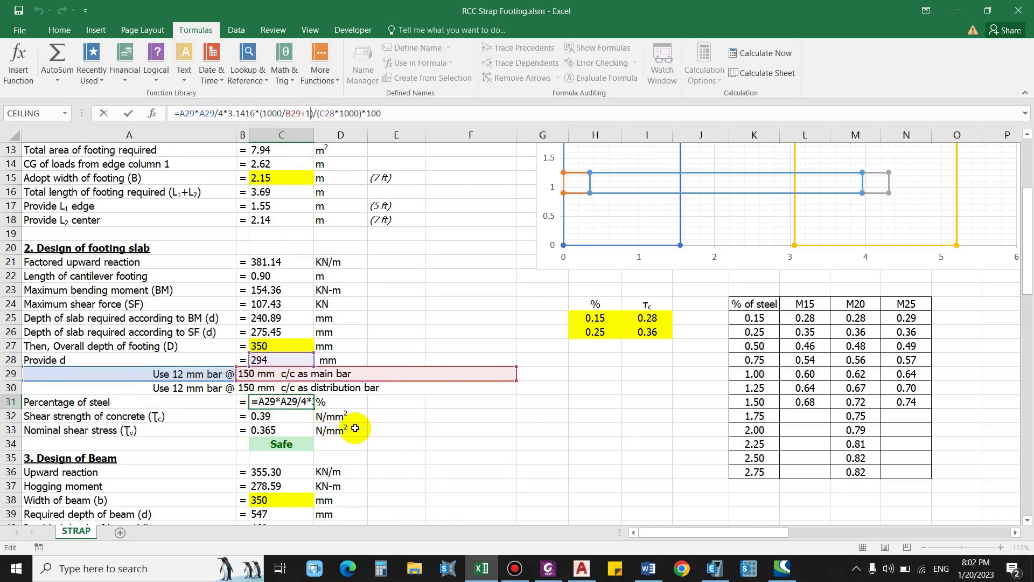
left_click(283, 405)
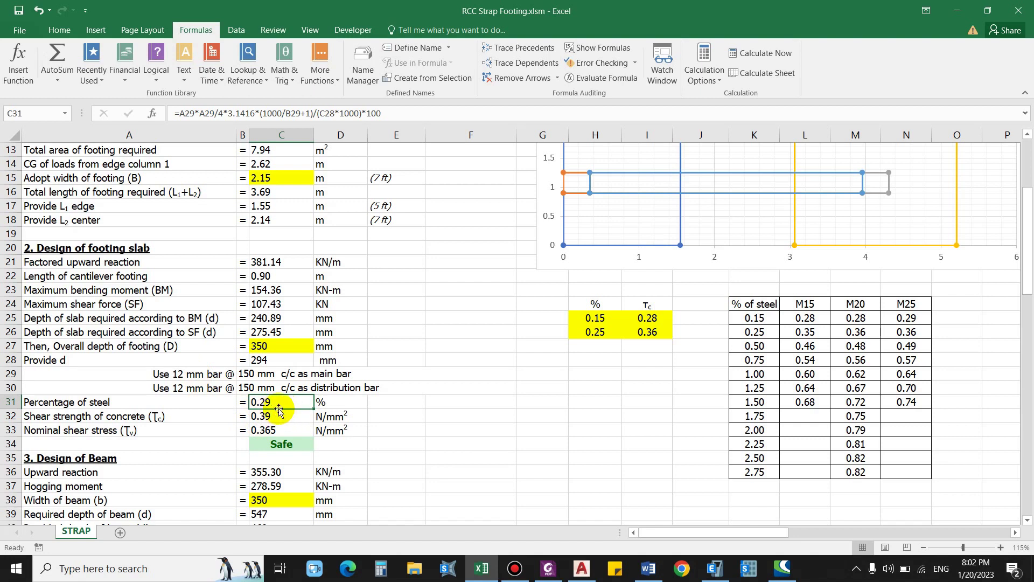
Examine the shear strength of concrete formula and compare it with the Shear and Torsion code excerpt beside the tables.
left_click(70, 415)
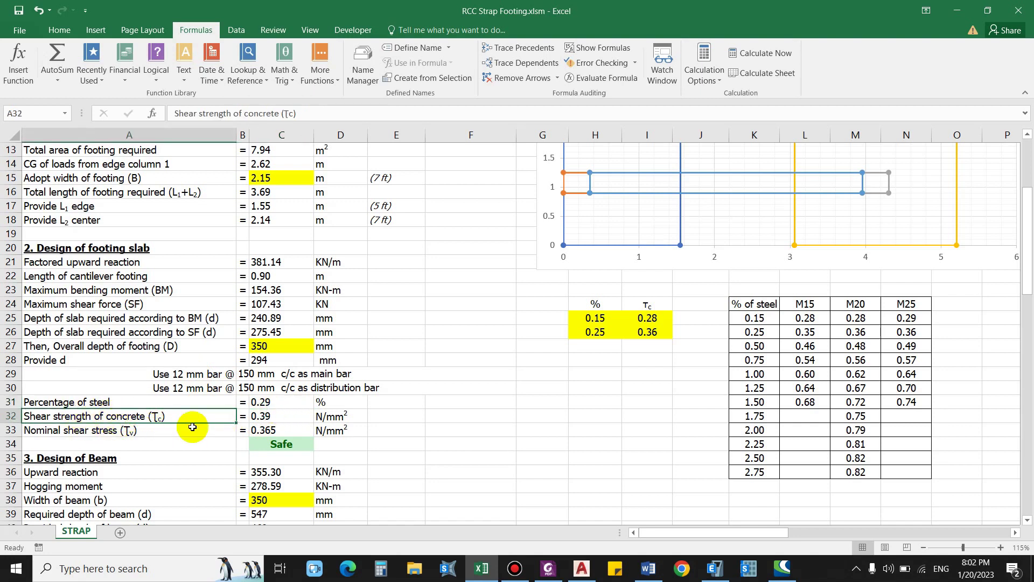
left_click(269, 417)
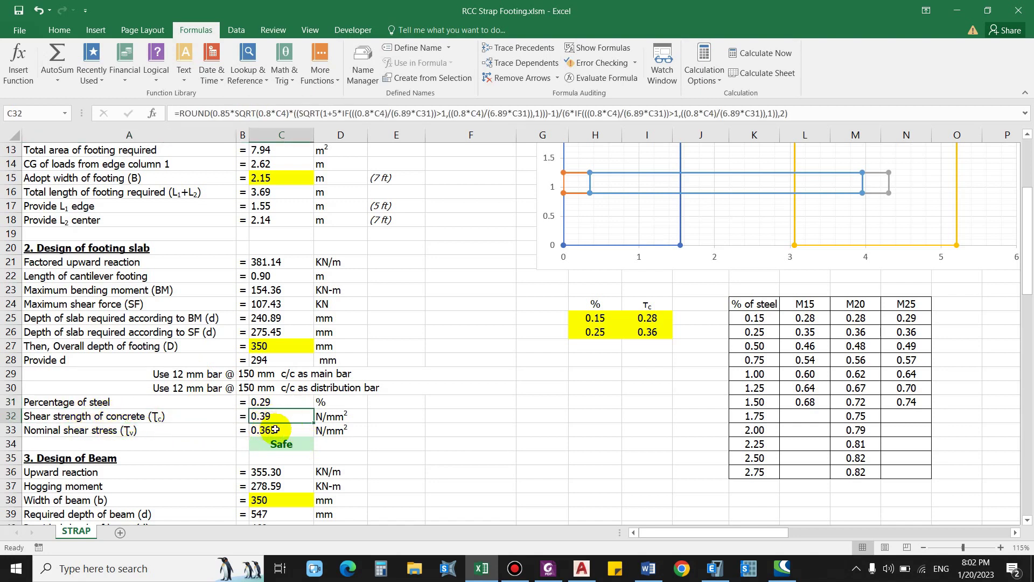
scroll(819, 387, "down", 2)
left_click(819, 387)
left_click_drag(847, 389, 937, 386)
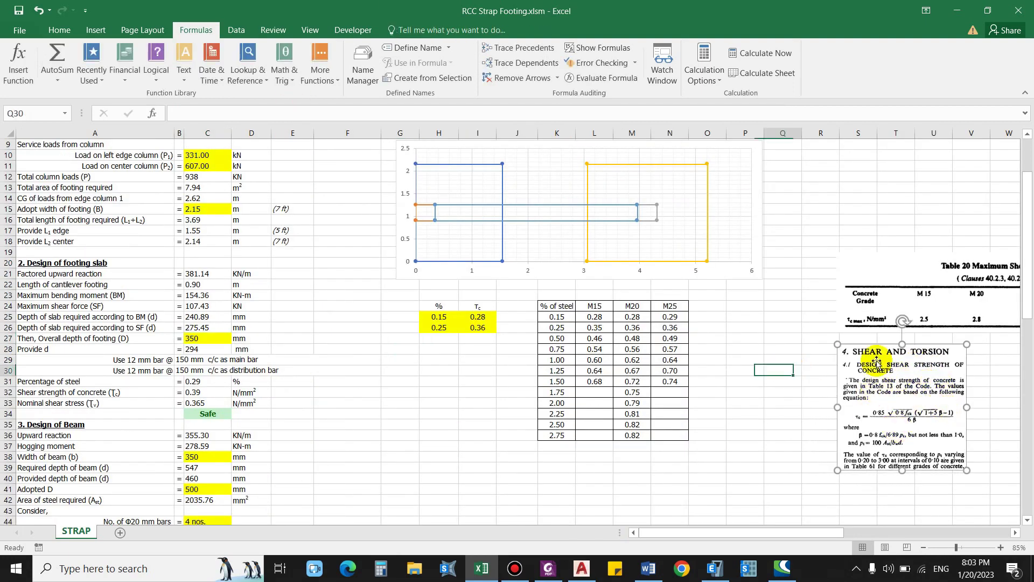
scroll(659, 538, "up", 1)
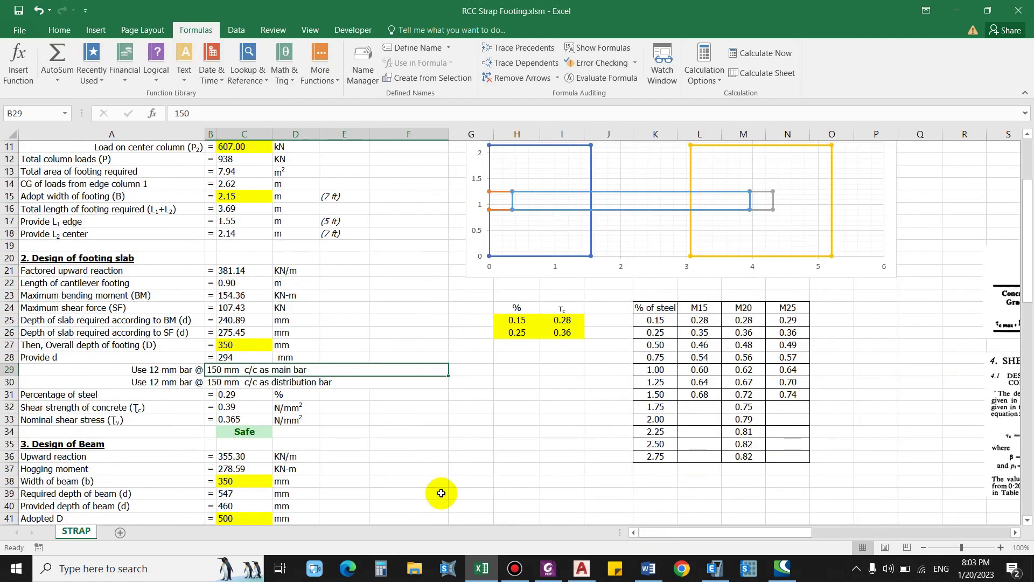
Examine the footing slab's nominal shear stress formula and the safety check comparing it with the shear strength of concrete.
left_click(122, 409)
left_click(246, 403)
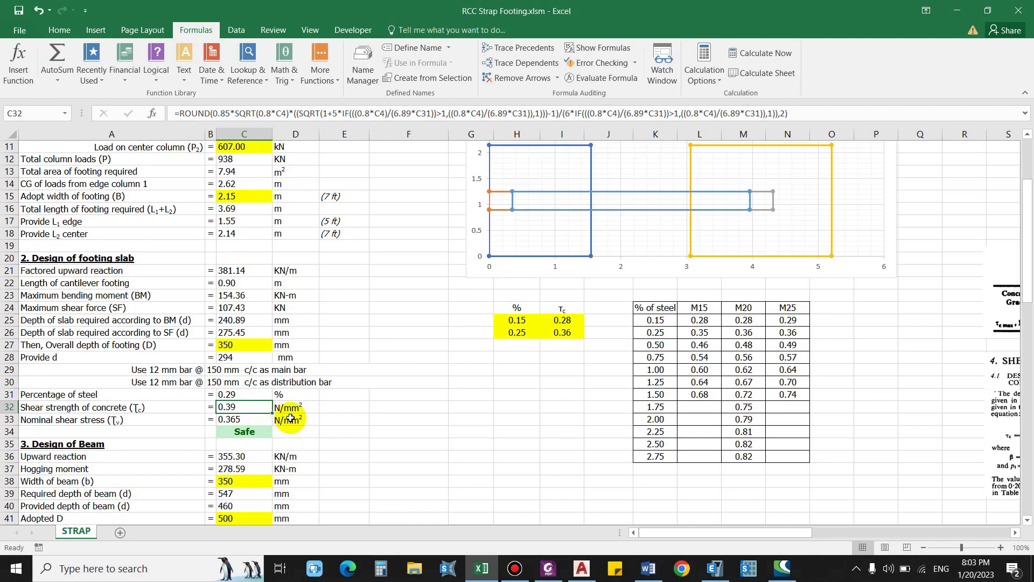
left_click(129, 420)
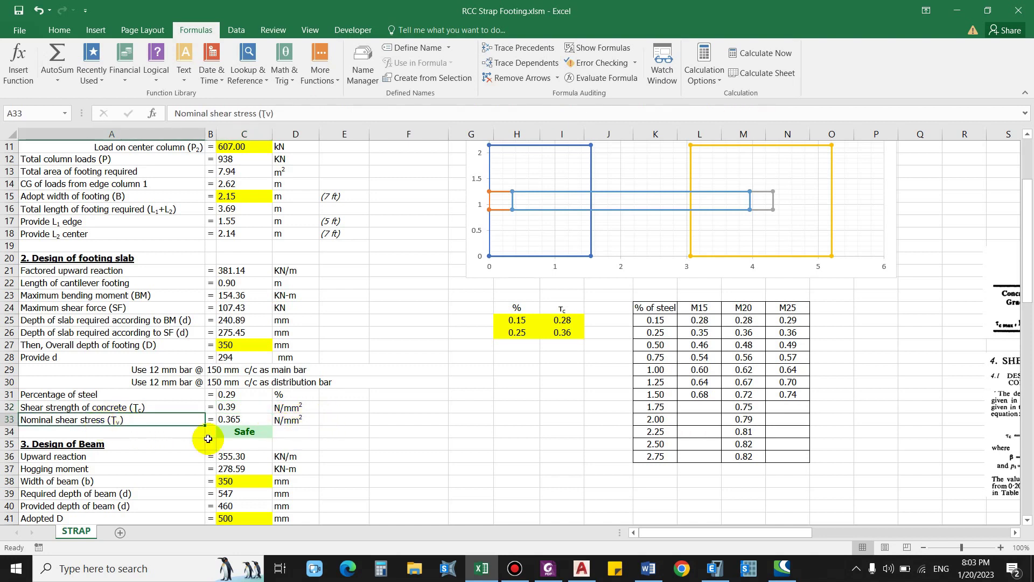
double_click(240, 421)
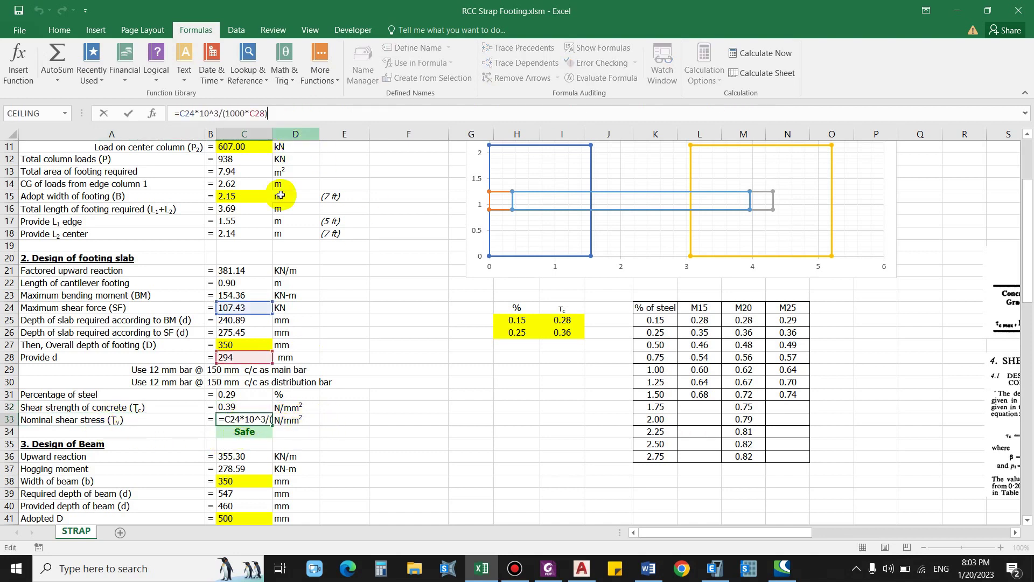
key("Escape")
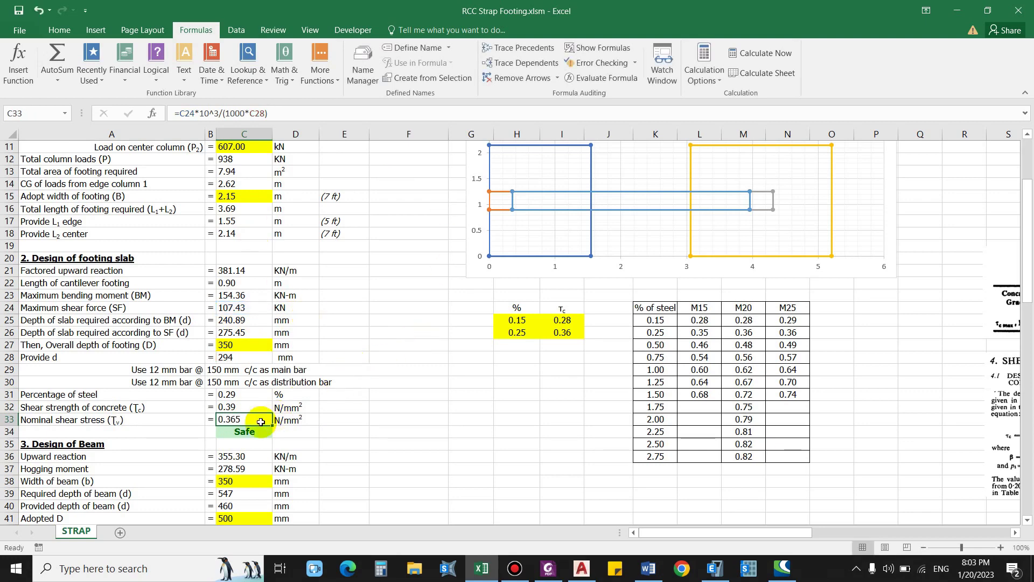
scroll(268, 398, "down", 1)
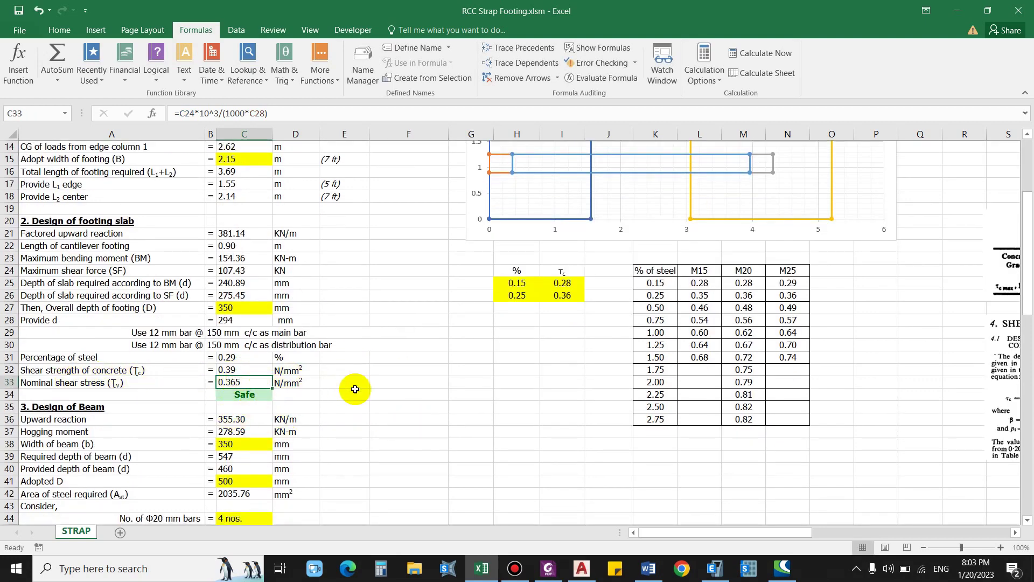
left_click(439, 396)
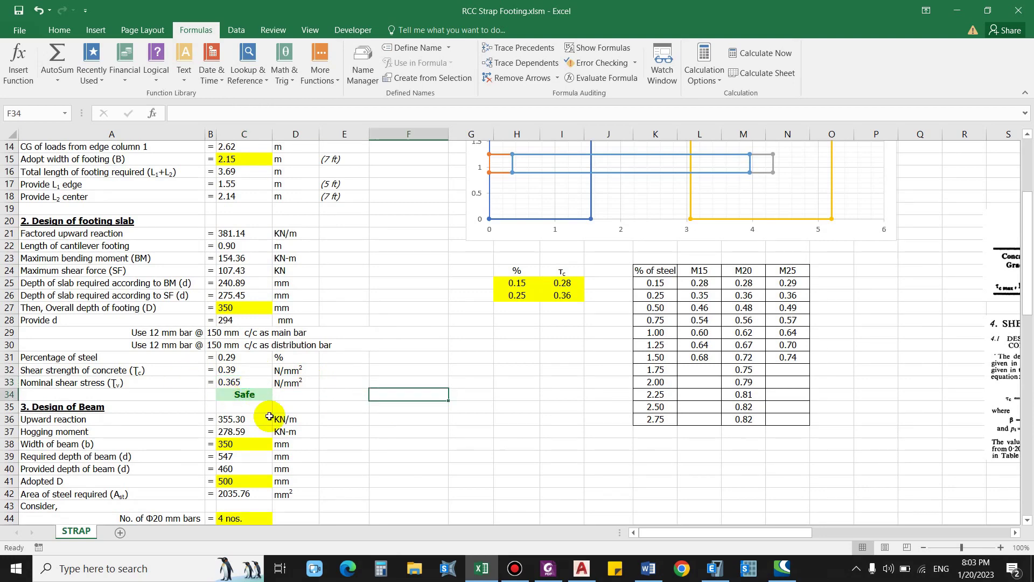
left_click(249, 394)
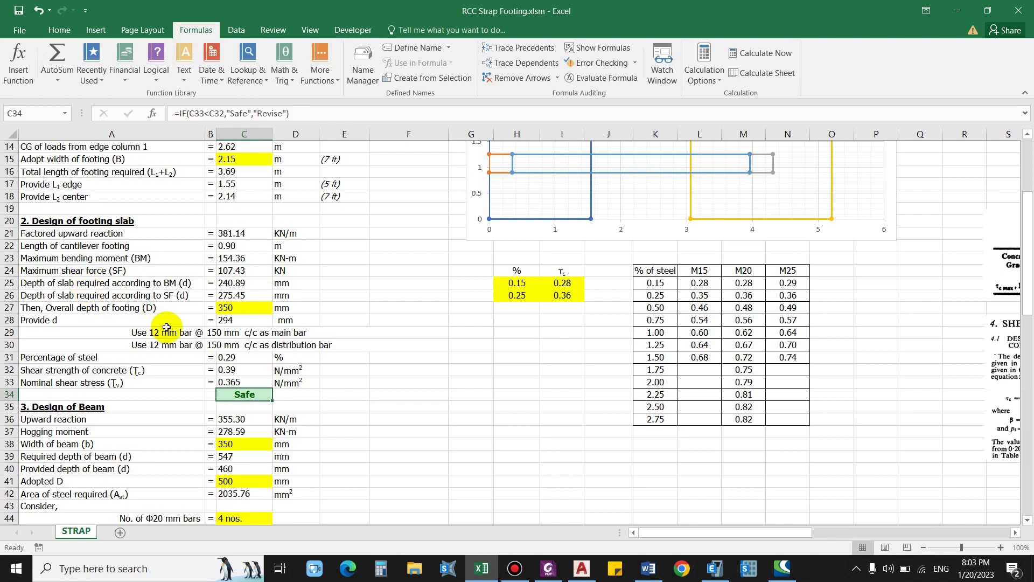
Examine the upward reaction and hogging moment formulas in the Design of Beam section.
scroll(275, 397, "down", 1)
left_click(380, 384)
left_click(97, 370)
left_click(56, 397)
left_click(80, 384)
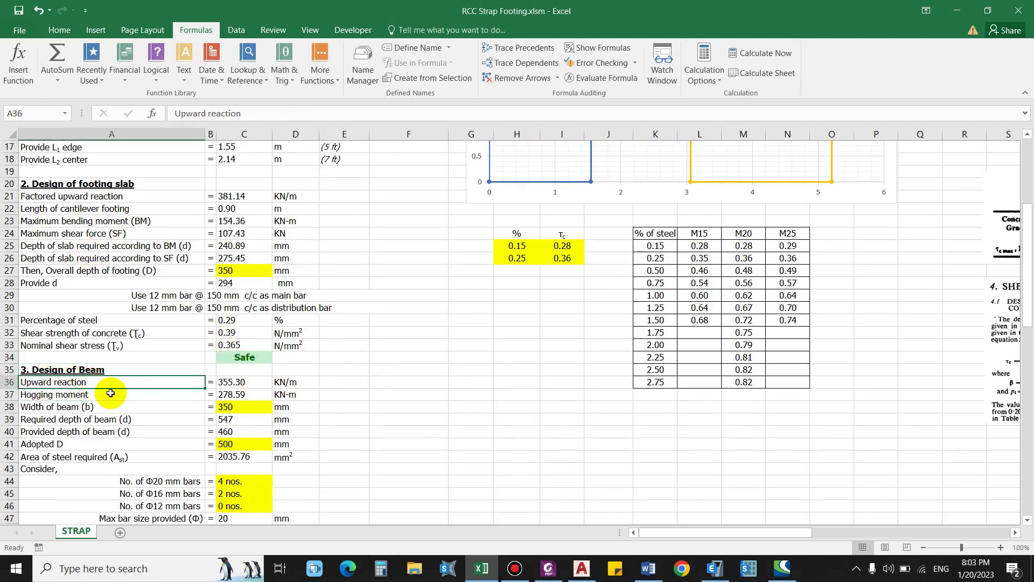
left_click(242, 394)
left_click(237, 382)
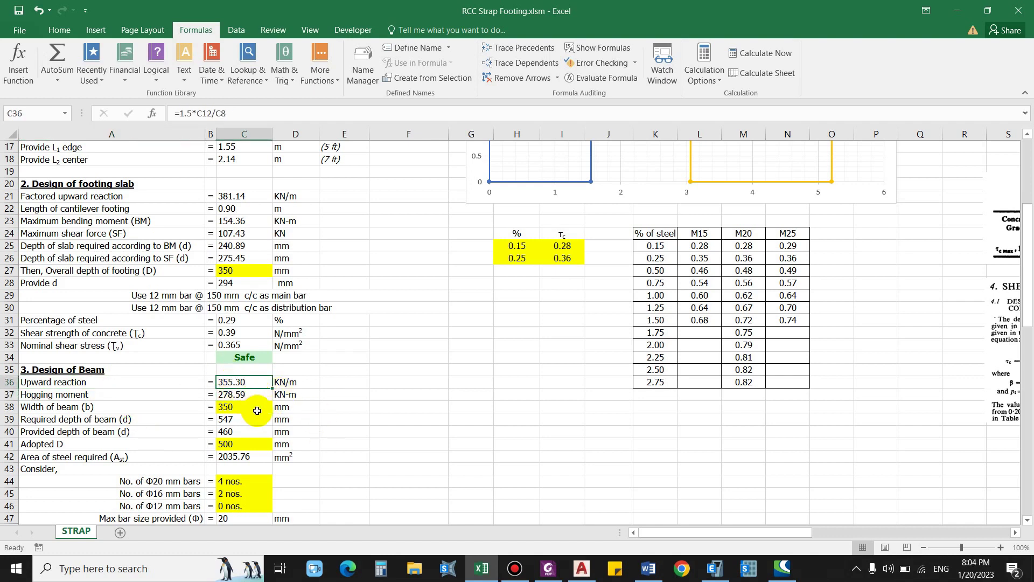
scroll(257, 410, "down", 1)
left_click(162, 382)
left_click(236, 384)
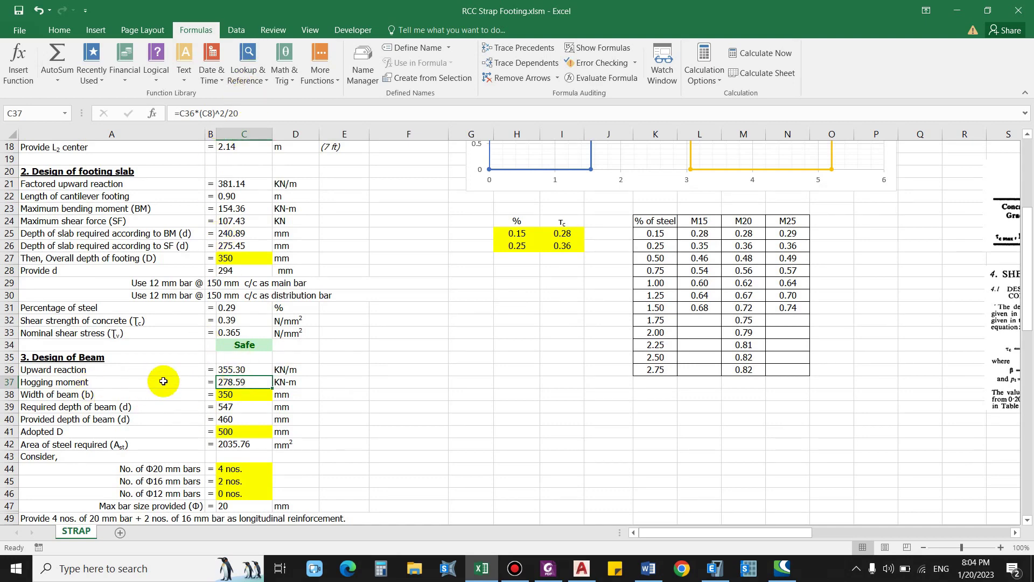
scroll(397, 411, "down", 1)
left_click(89, 348)
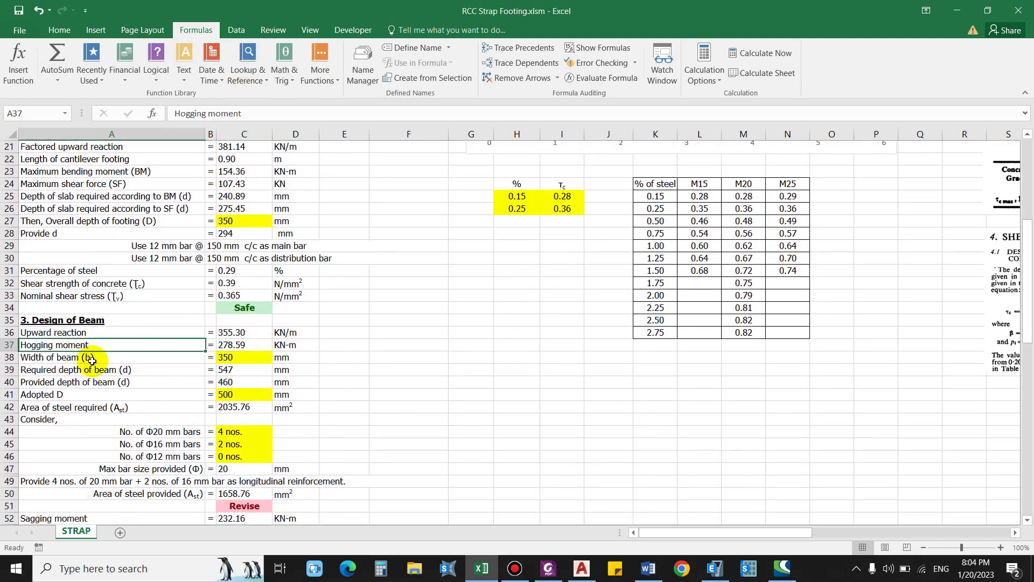
Check the width of beam input and the formula for the required depth of beam (d).
left_click(226, 358)
scroll(272, 403, "up", 1)
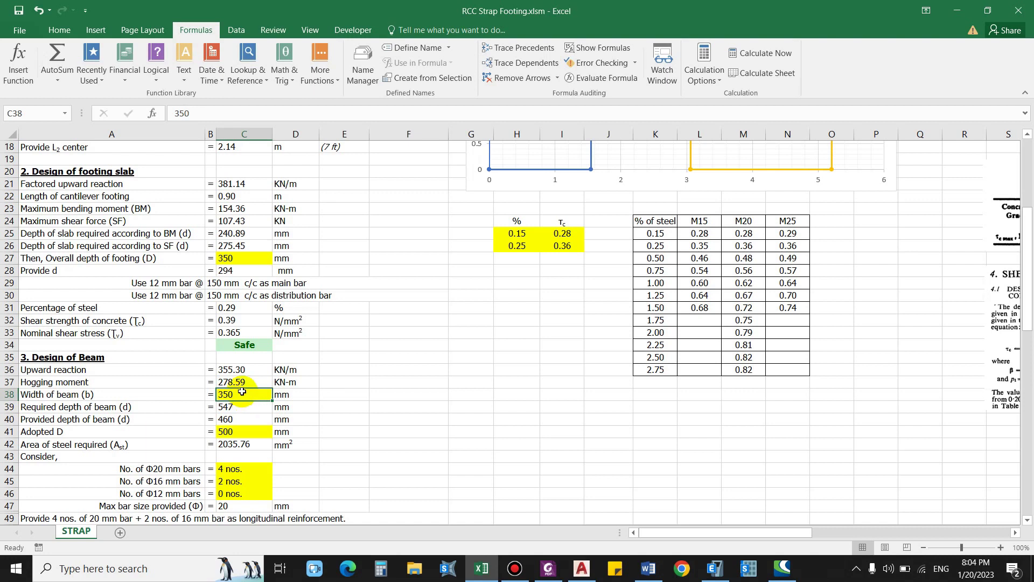
left_click(107, 408)
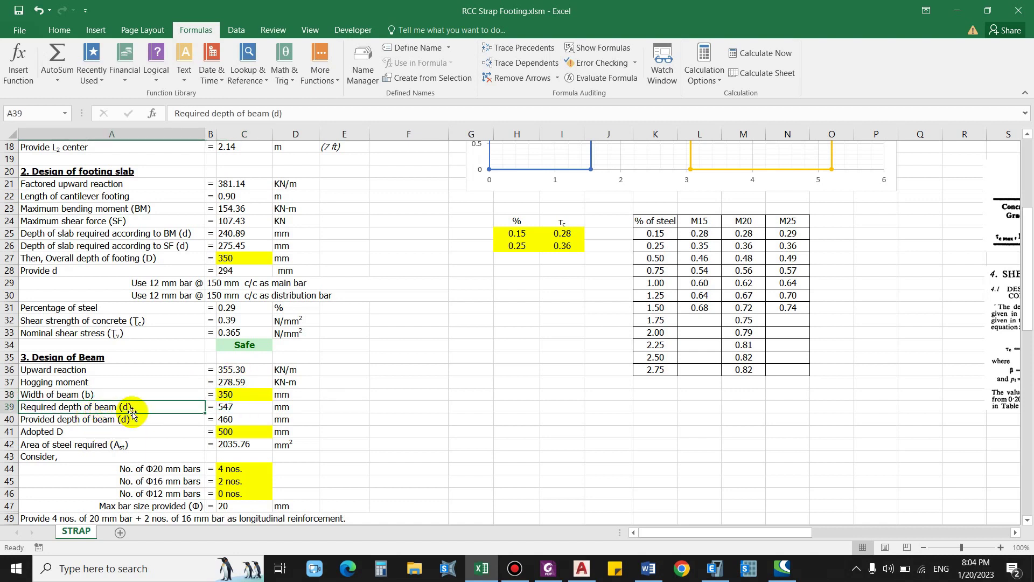
left_click(246, 408)
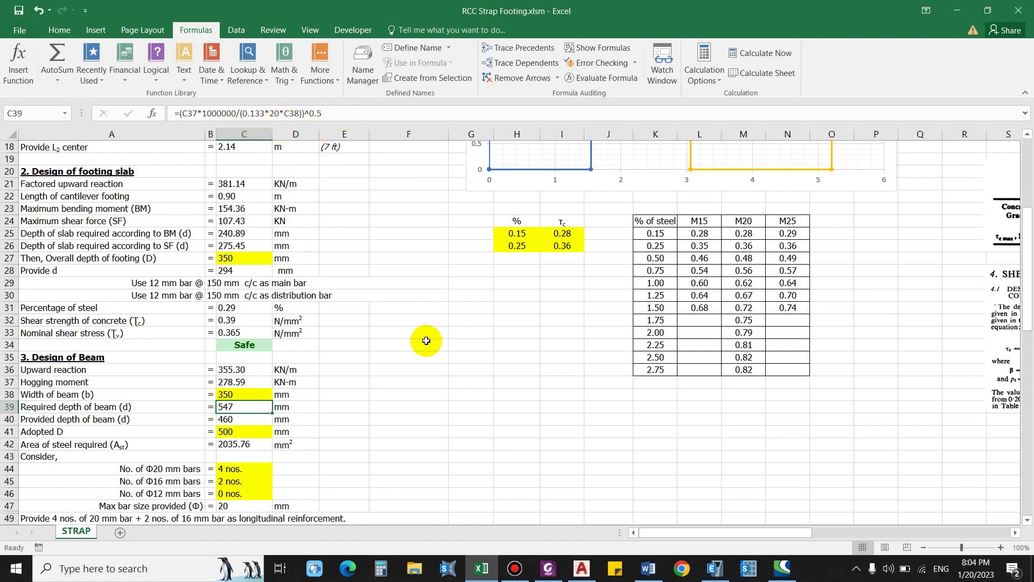
Check the provided depth of beam against the required depth and set the Adopted D to 600 mm.
left_click(81, 419)
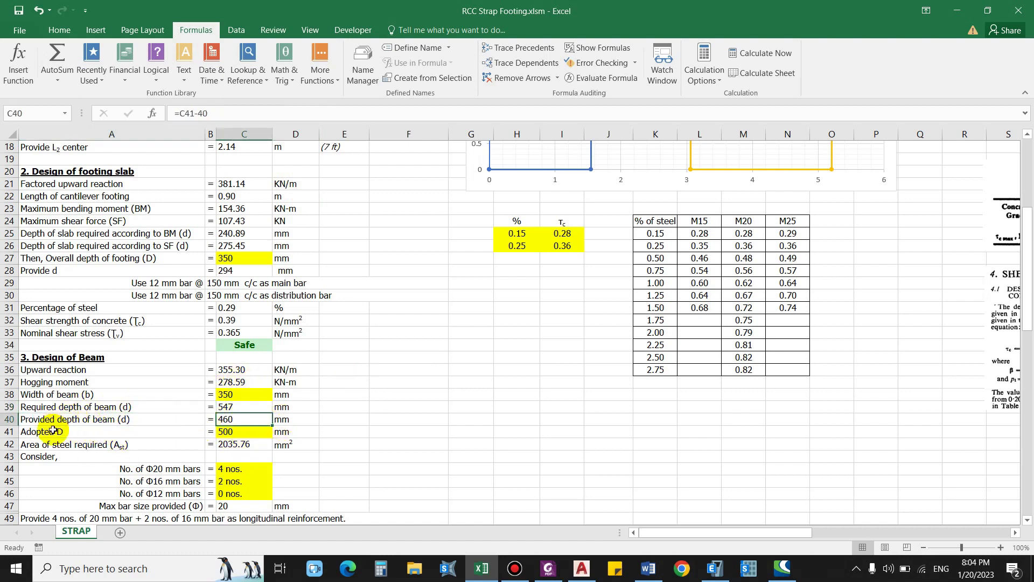
left_click(80, 431)
left_click(242, 426)
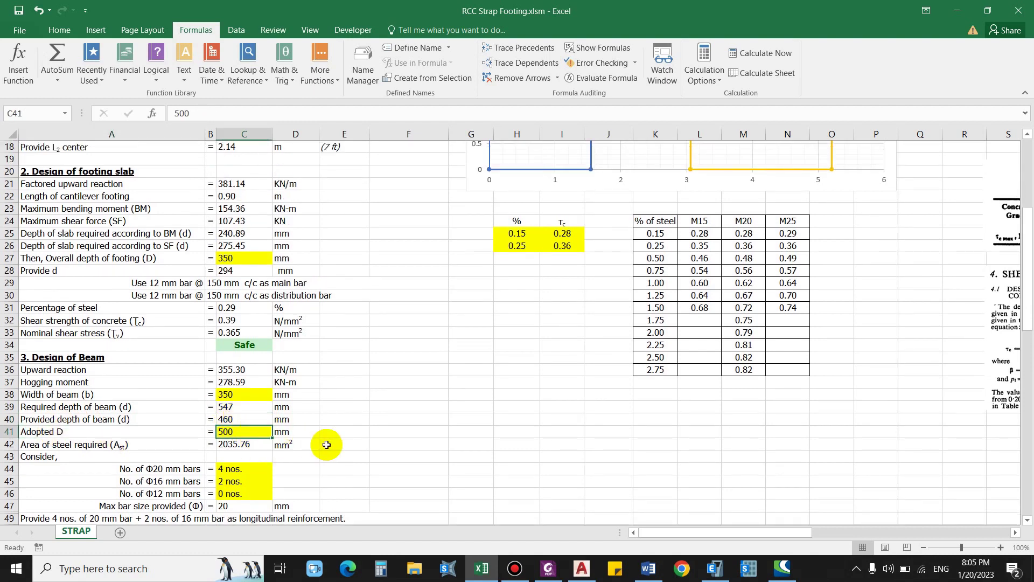
type("600")
key("Return")
left_click(65, 420)
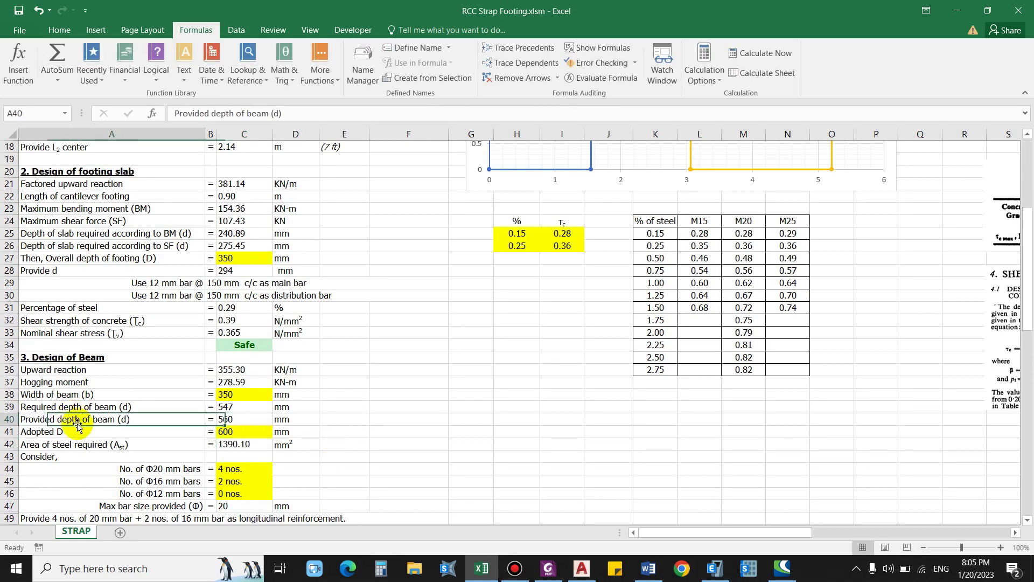
left_click(240, 420)
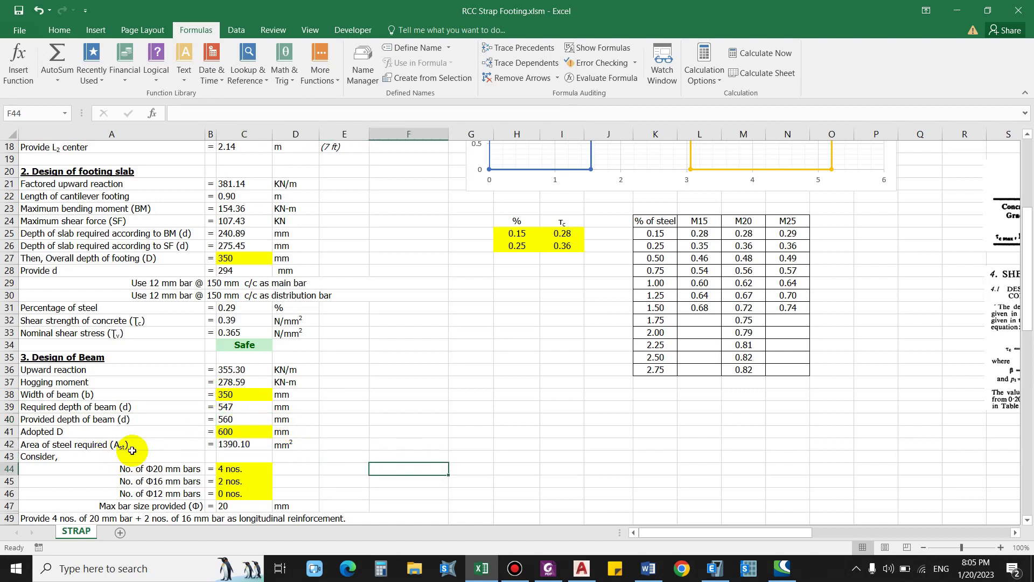
Examine the beam's area of steel required formula and the bar sizes and quantities considered for the hogging moment.
left_click(243, 445)
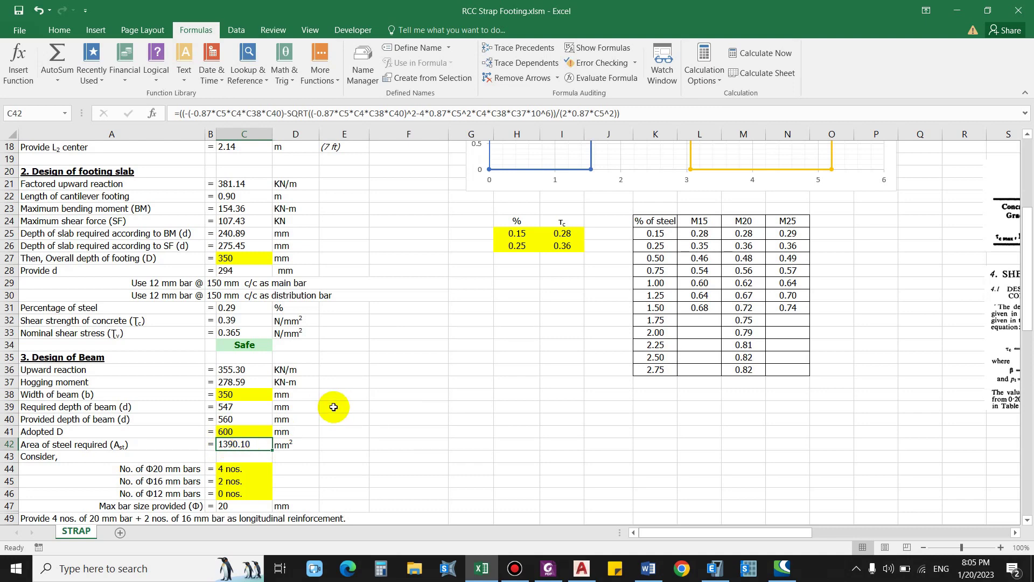
scroll(330, 411, "down", 2)
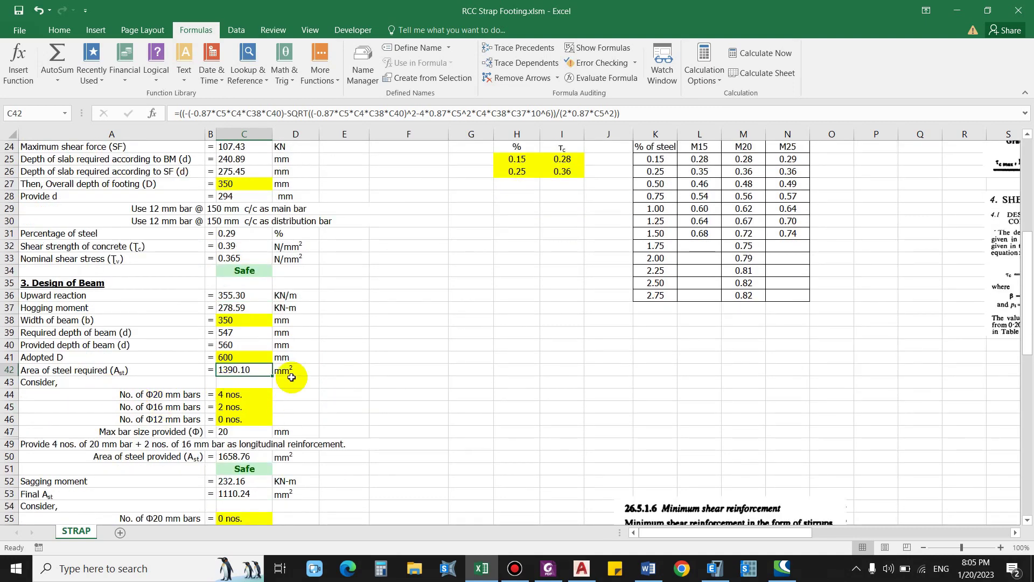
scroll(209, 411, "down", 1)
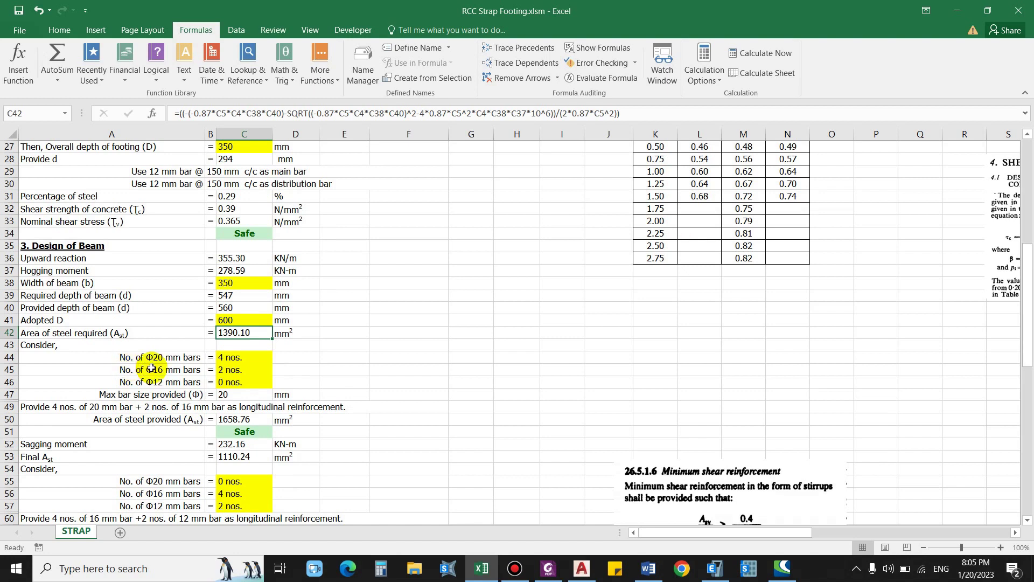
left_click(169, 348)
left_click(169, 358)
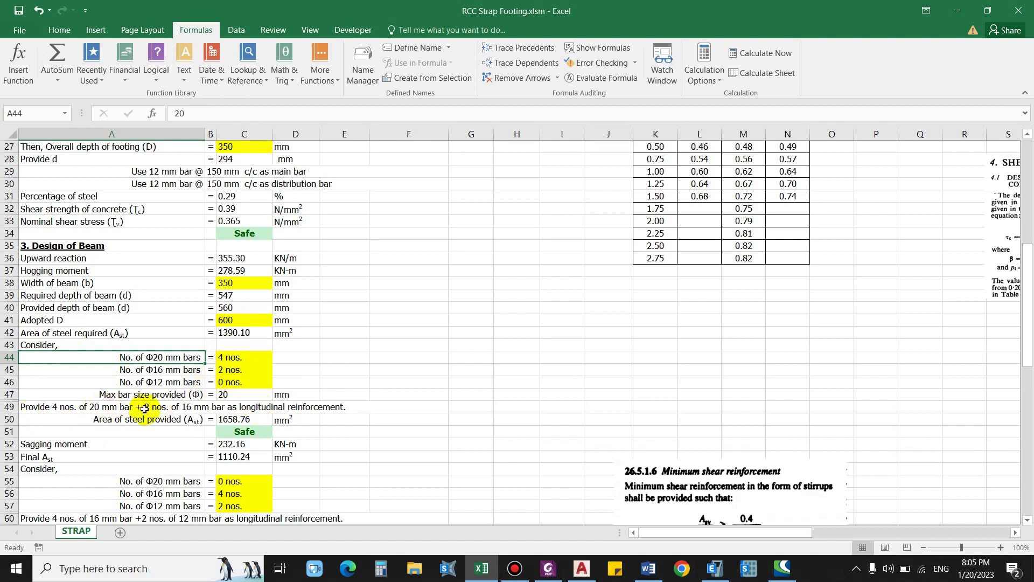
left_click(237, 357)
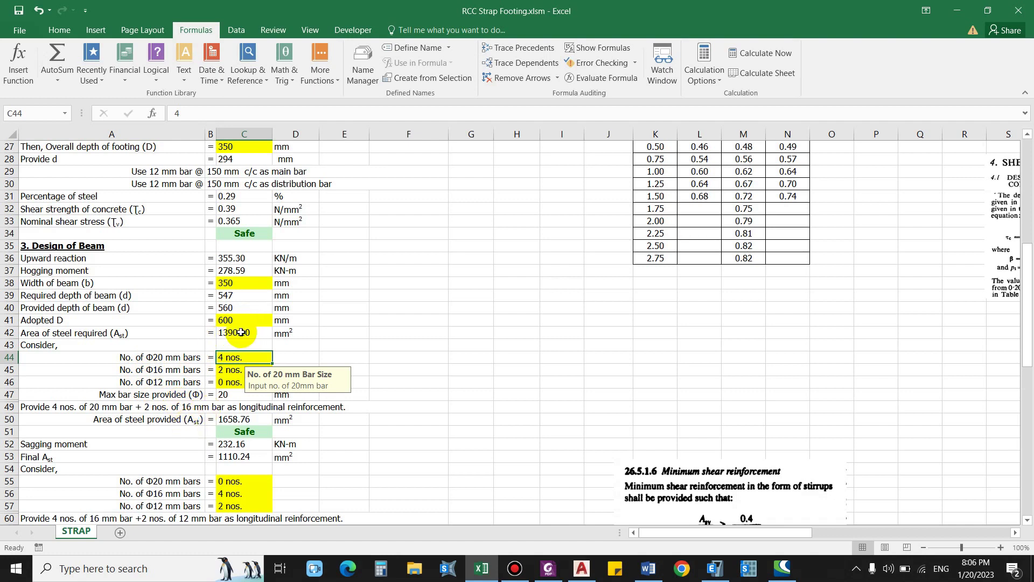
key("Right")
key("Right")
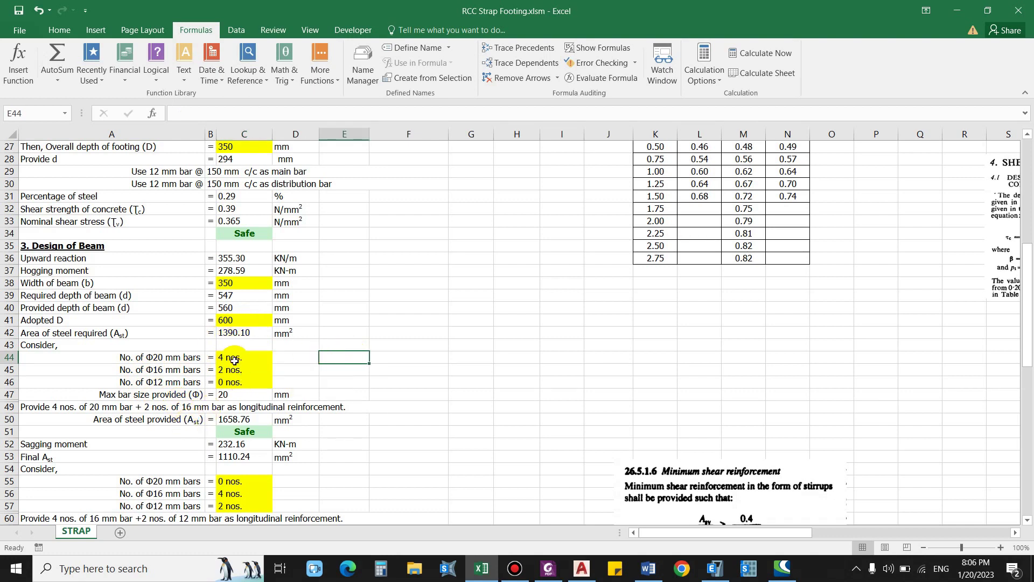
left_click(236, 360)
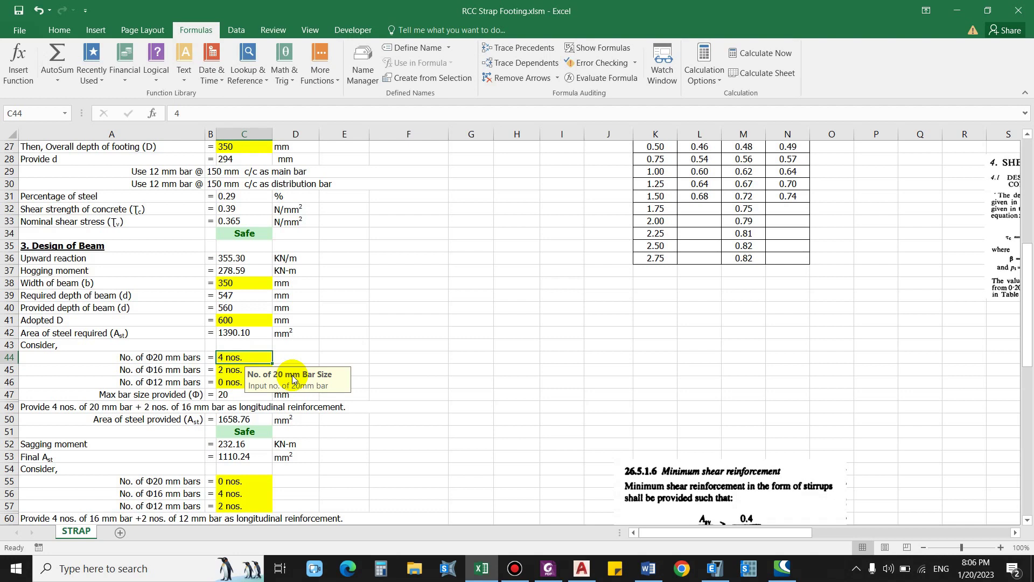
Change the three bar sizes for the hogging reinforcement to 25, 20 and 16 mm.
left_click(167, 356)
type("25")
key("Return")
type("20")
key("Return")
key("BackSpace")
type("6")
key("Return")
key("Up")
key("Up")
key("Up")
key("Right")
key("Right")
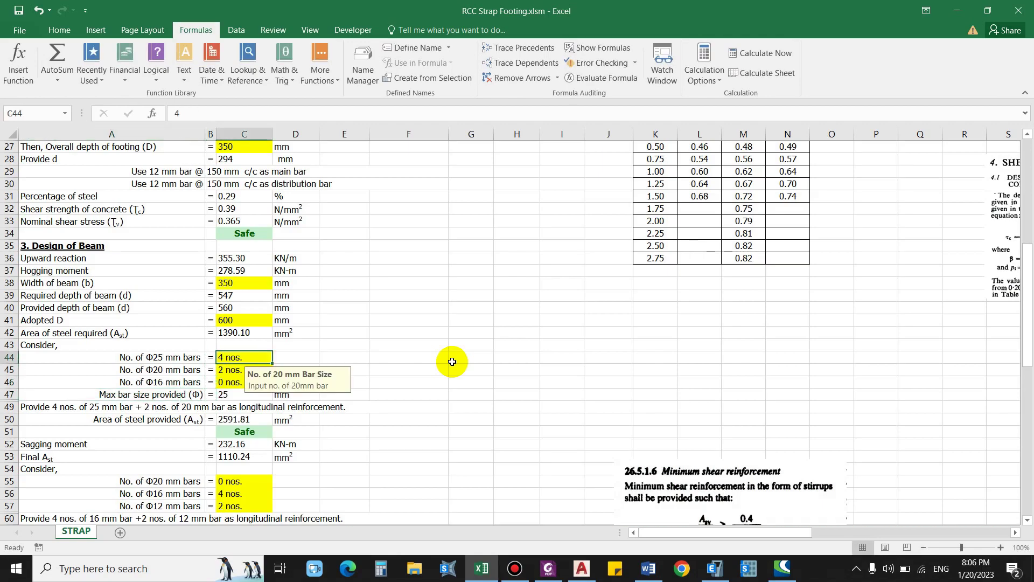
Set the number of 25 mm bars and the number of 16 mm bars to 2 each.
left_click(452, 369)
left_click(236, 359)
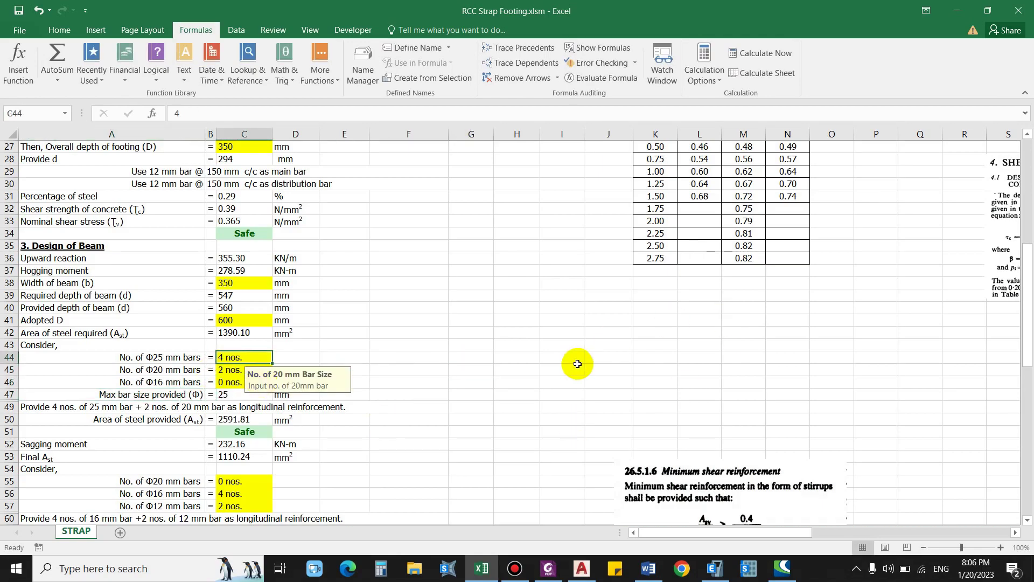
type("2")
key("Return")
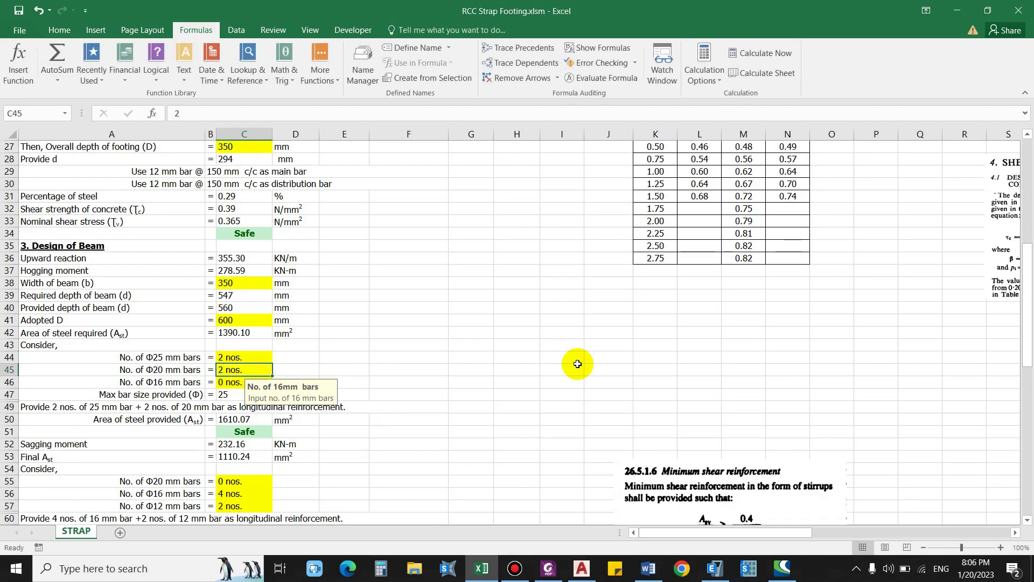
key("Return")
type("2")
key("Return")
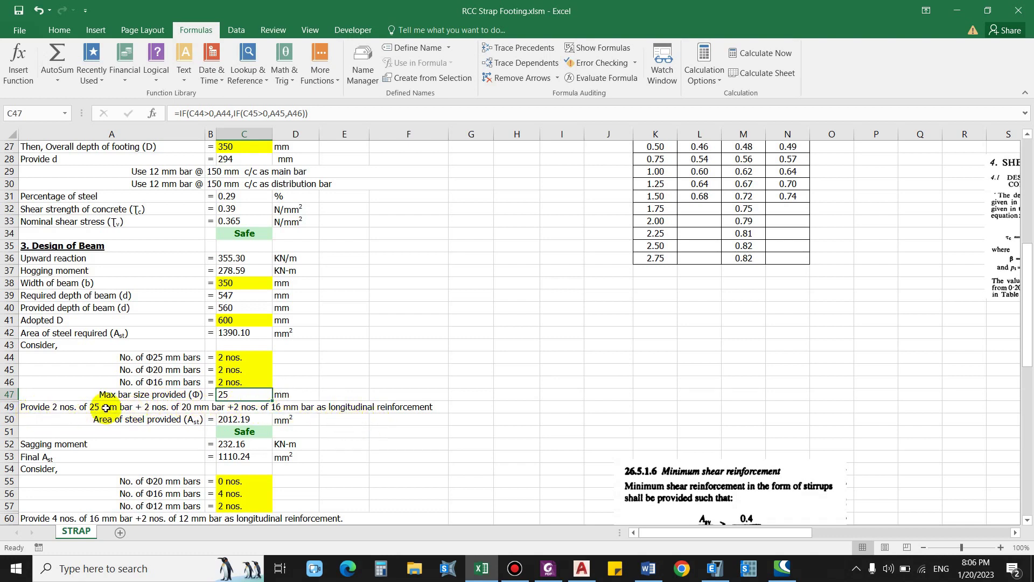
Set the three hogging reinforcement bar sizes back to 20, 16 and 12 mm.
left_click(183, 357)
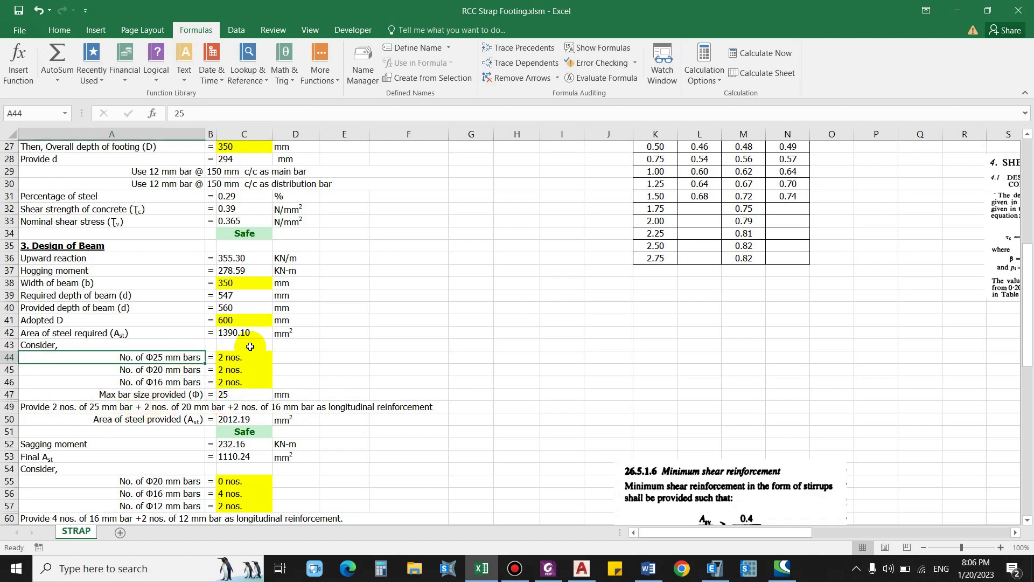
type("20")
key("Return")
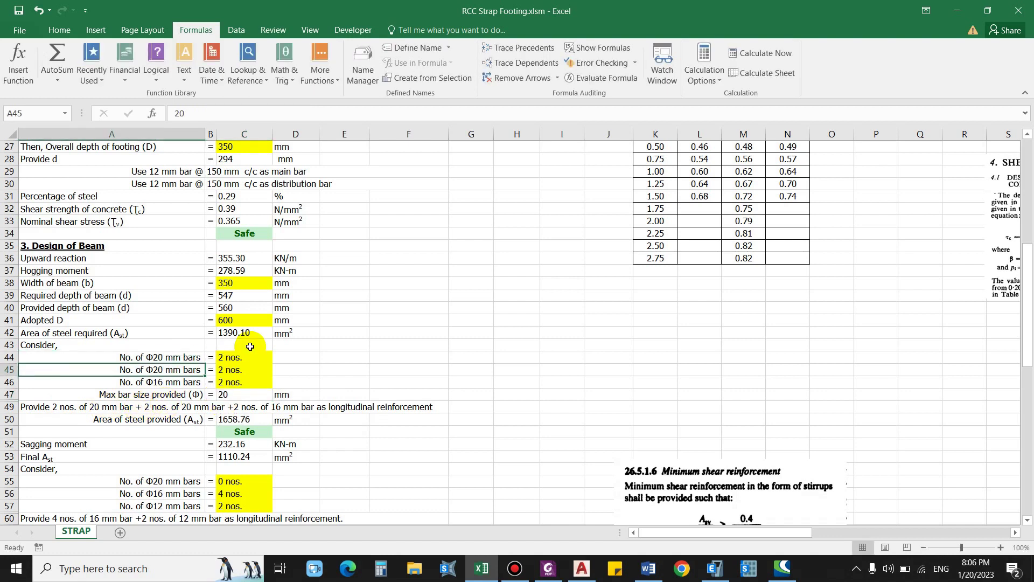
type("16")
key("Return")
type("12")
key("Return")
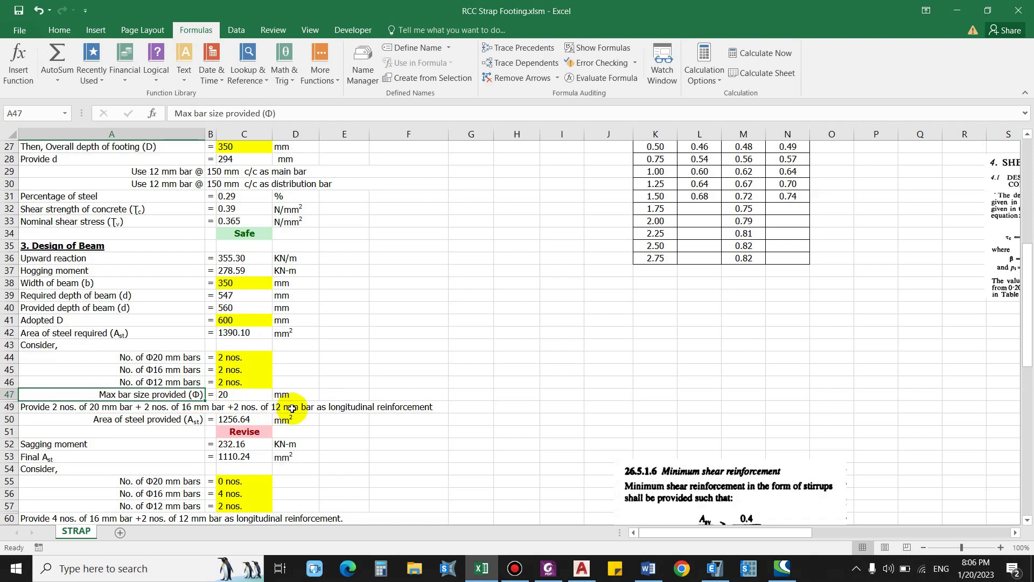
Set the hogging reinforcement to 4 bars of 20 mm and 0 bars of 12 mm, and check the area of steel provided formula.
left_click(245, 361)
type("4")
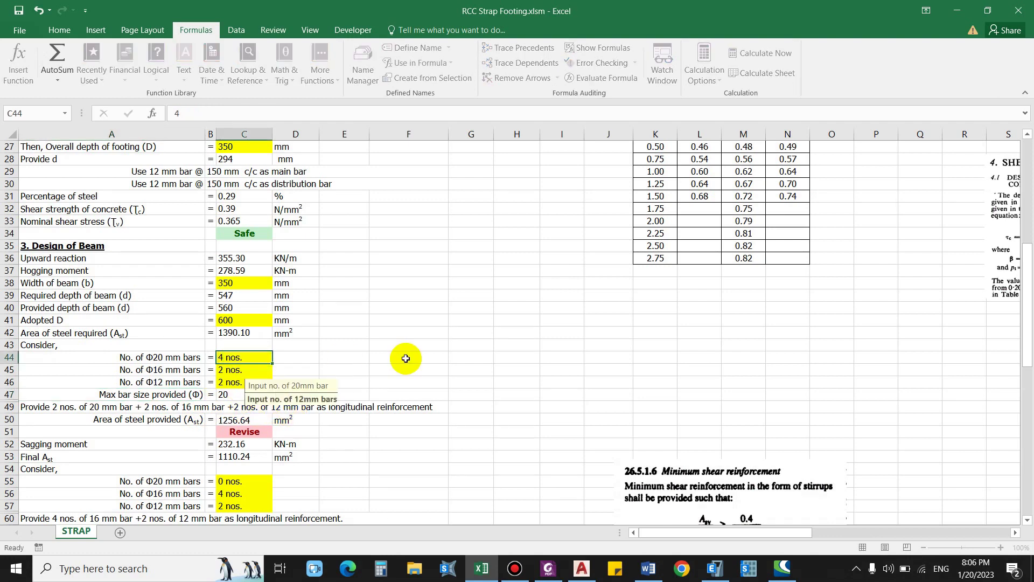
key("Return")
key("Return")
type("0")
key("Return")
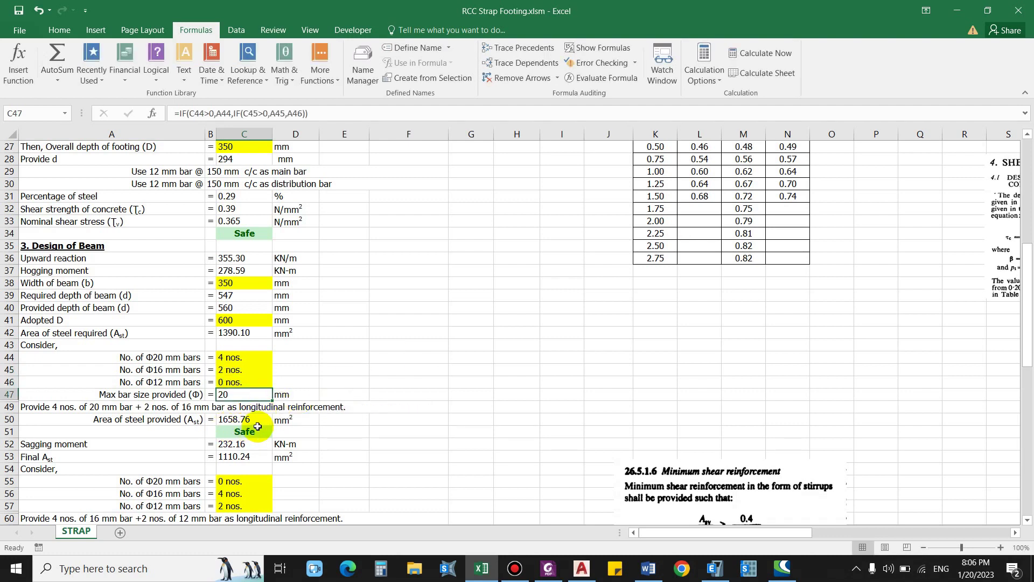
scroll(268, 420, "down", 1)
left_click(242, 383)
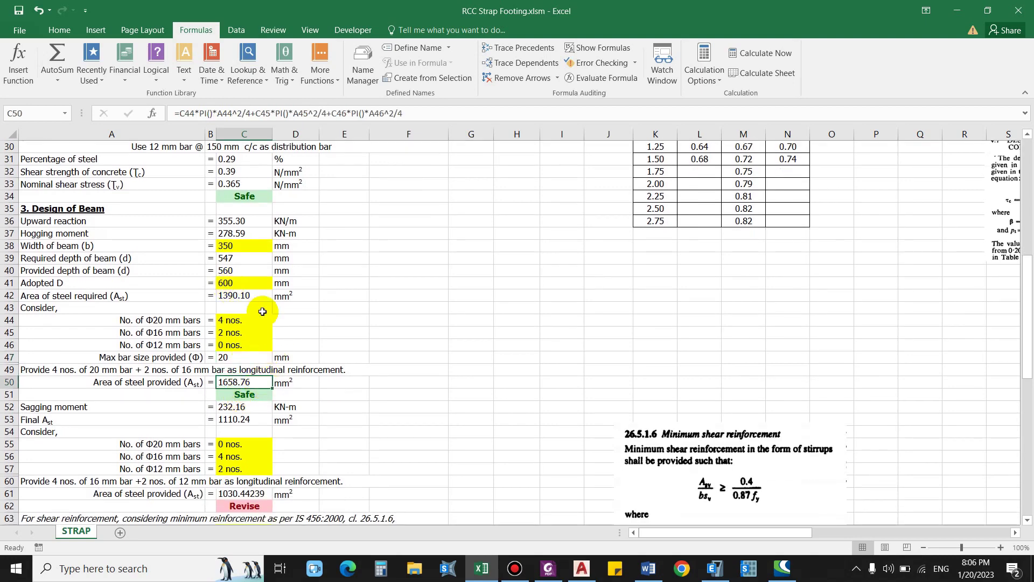
Examine the formulas behind the sagging moment and the final area of steel for the strap beam.
scroll(276, 431, "down", 1)
left_click(85, 371)
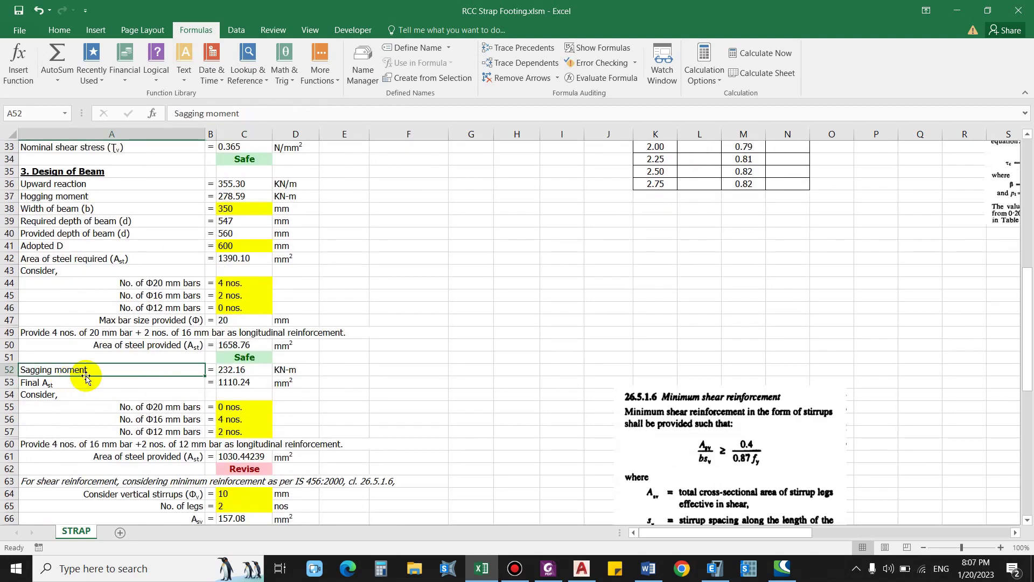
scroll(215, 340, "up", 1)
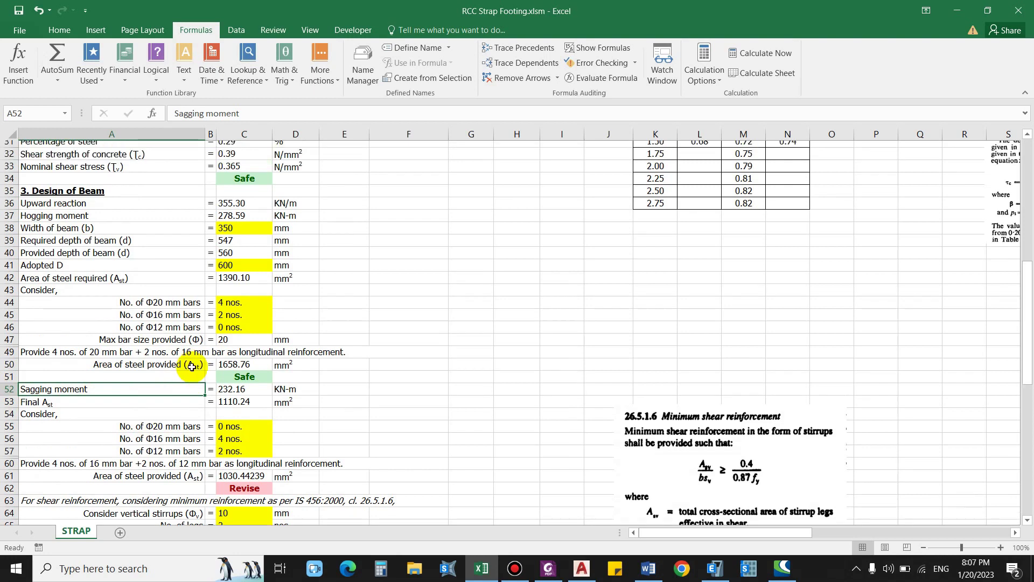
left_click(245, 408)
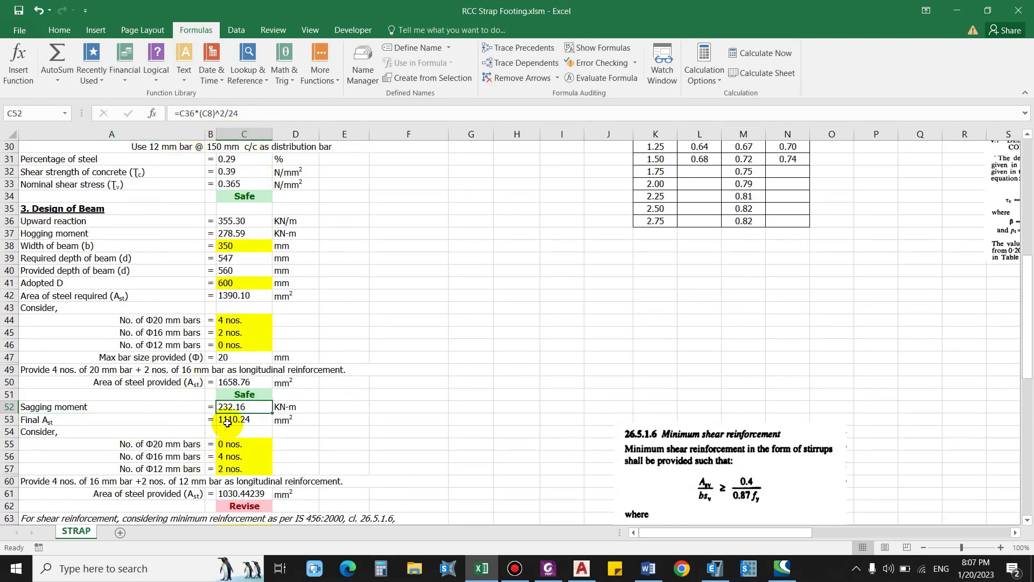
left_click(121, 419)
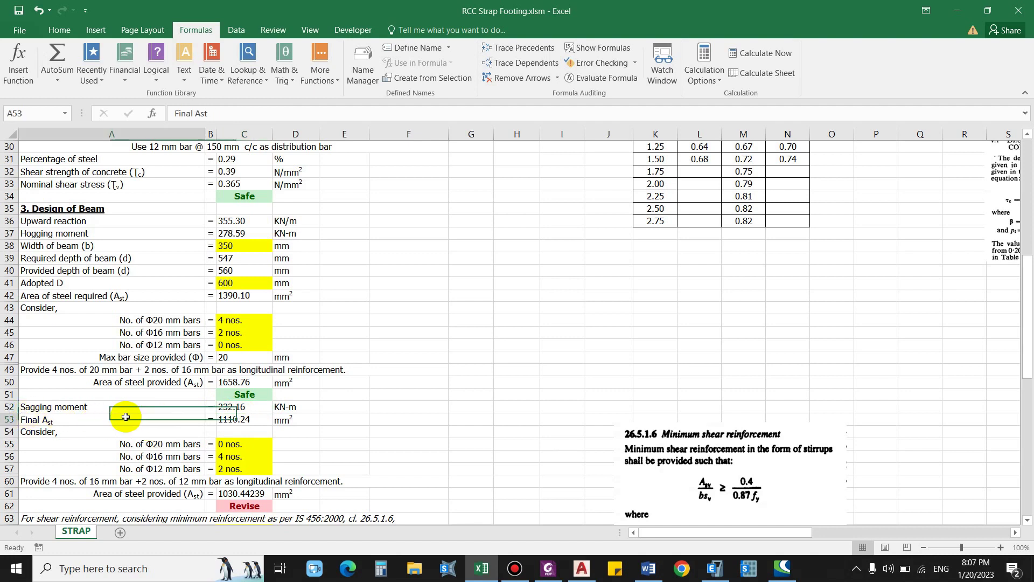
left_click(256, 416)
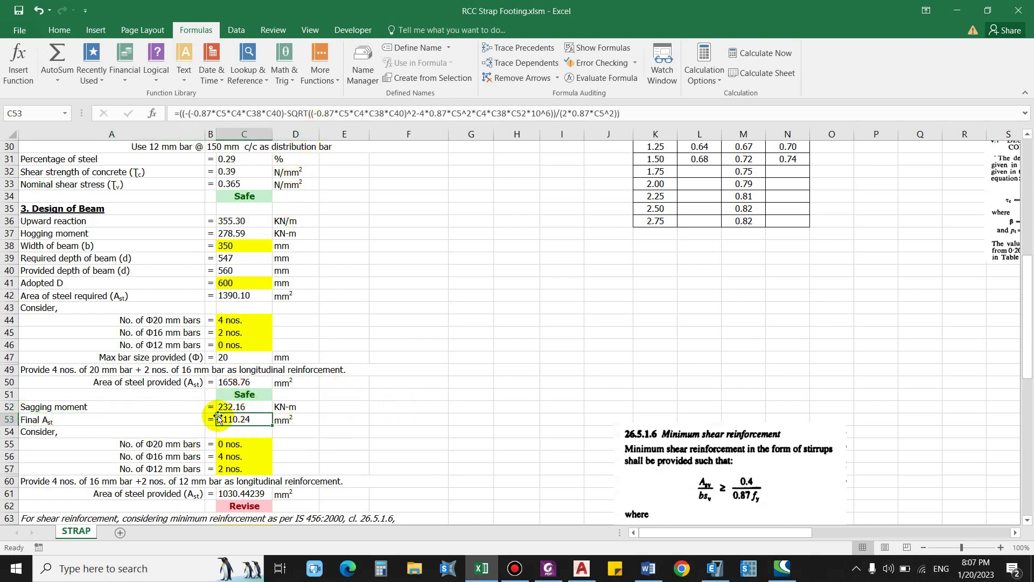
left_click(381, 420)
scroll(269, 445, "down", 1)
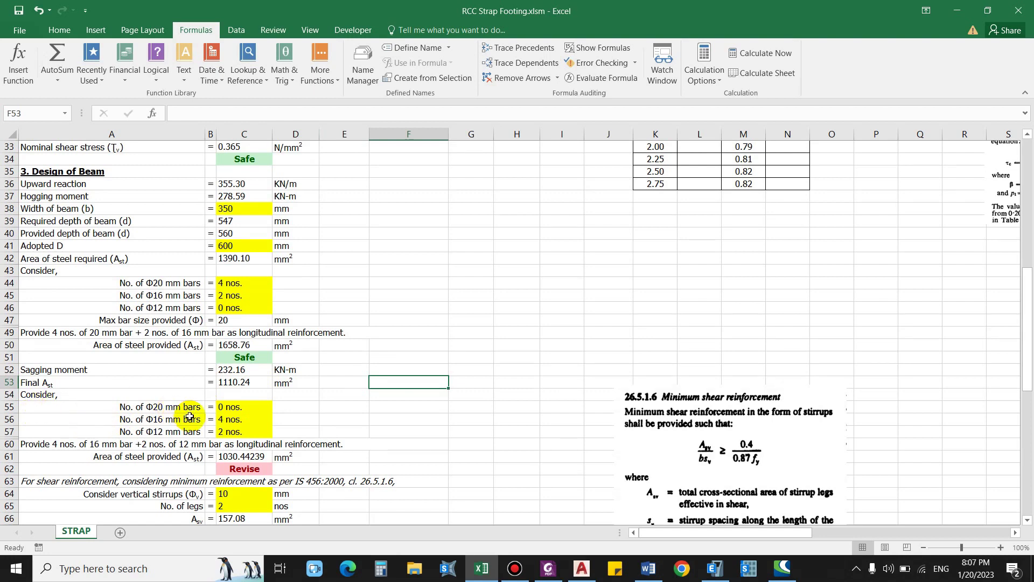
Set the sagging reinforcement to 4 bars of 20 mm and 0 bars of 16 mm.
left_click(231, 419)
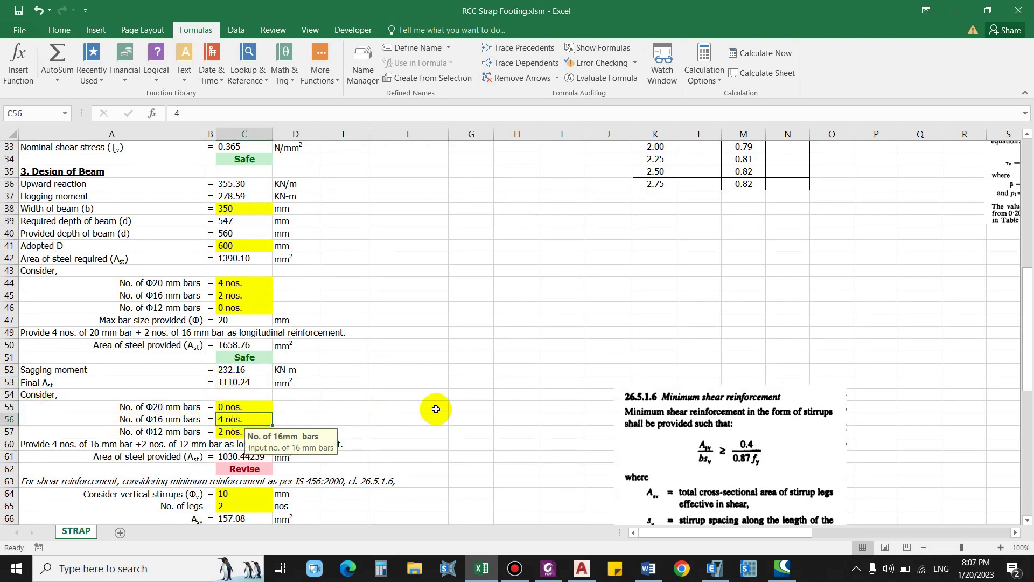
key("Up")
type("4")
key("Return")
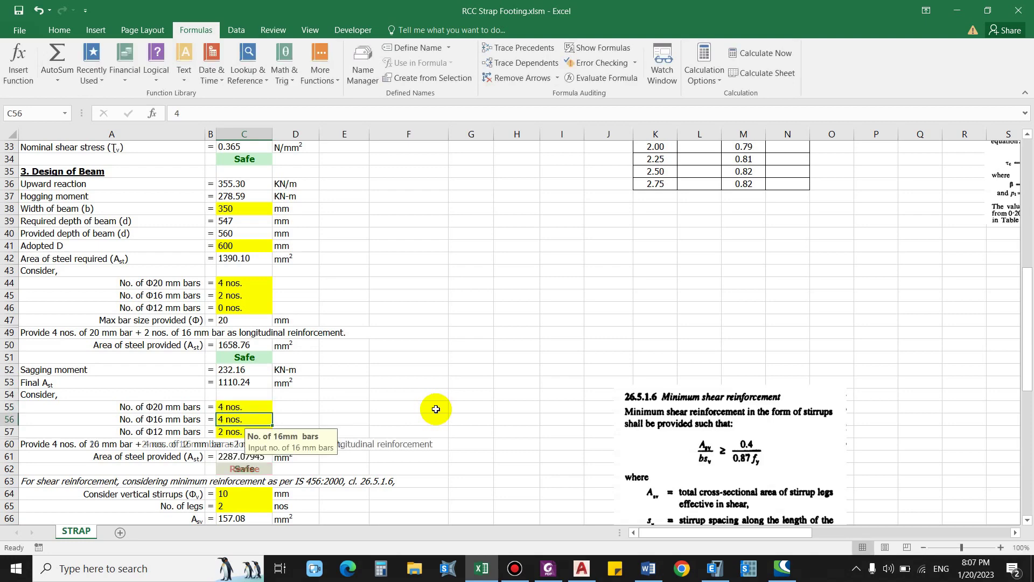
type("0")
key("Return")
left_click(429, 408)
scroll(242, 443, "down", 1)
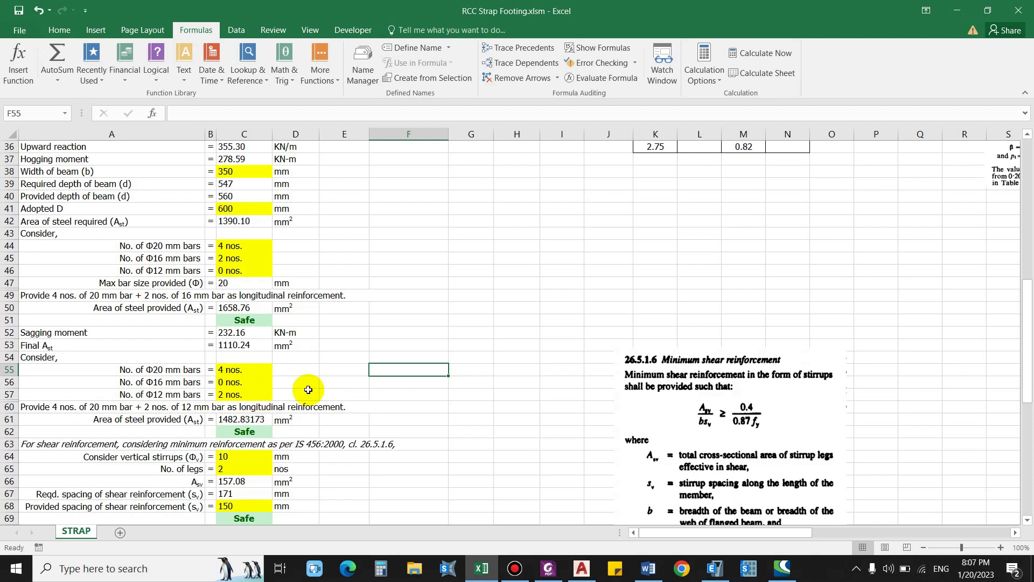
scroll(226, 339, "up", 1)
scroll(156, 278, "down", 1)
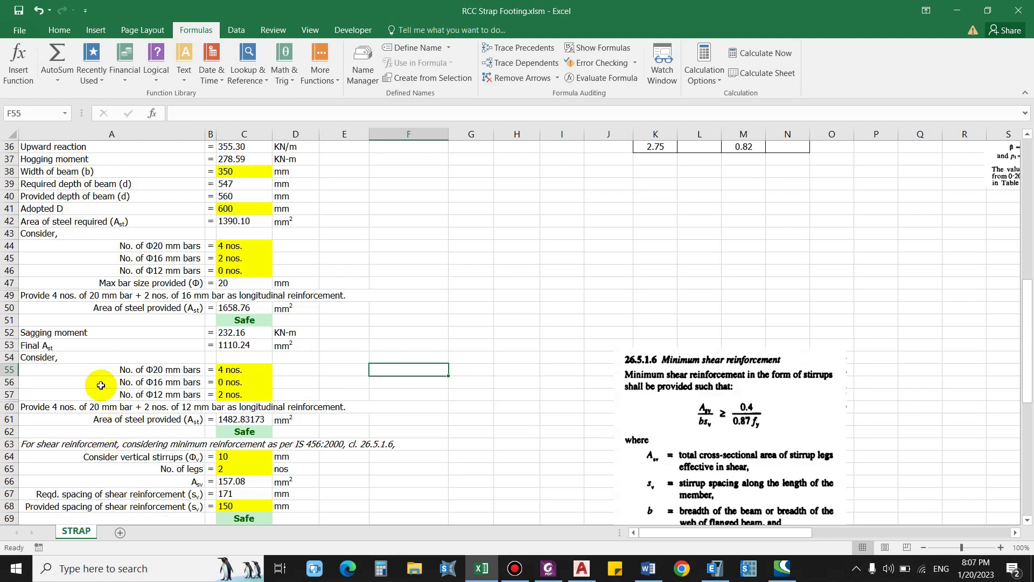
Examine the shear reinforcement clause reference, the stirrup diameter, the number of legs and the stirrup area formula.
scroll(102, 383, "down", 1)
left_click(170, 406)
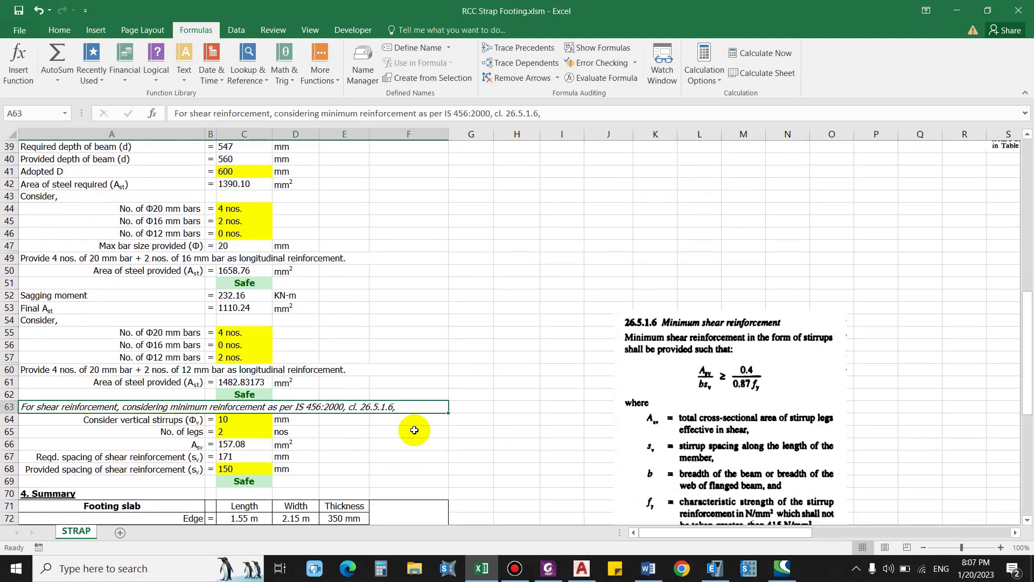
scroll(414, 429, "down", 1)
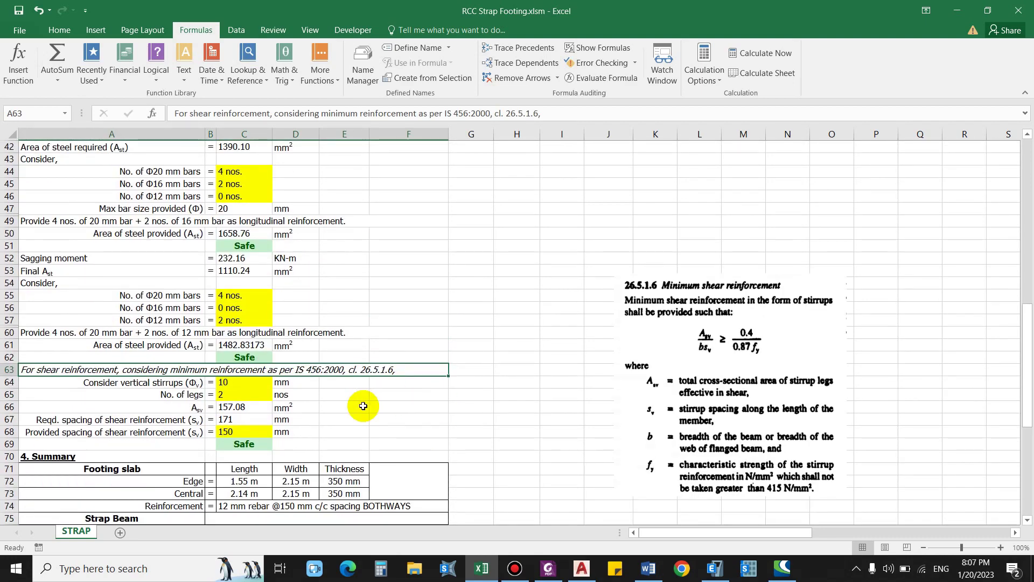
scroll(369, 403, "down", 1)
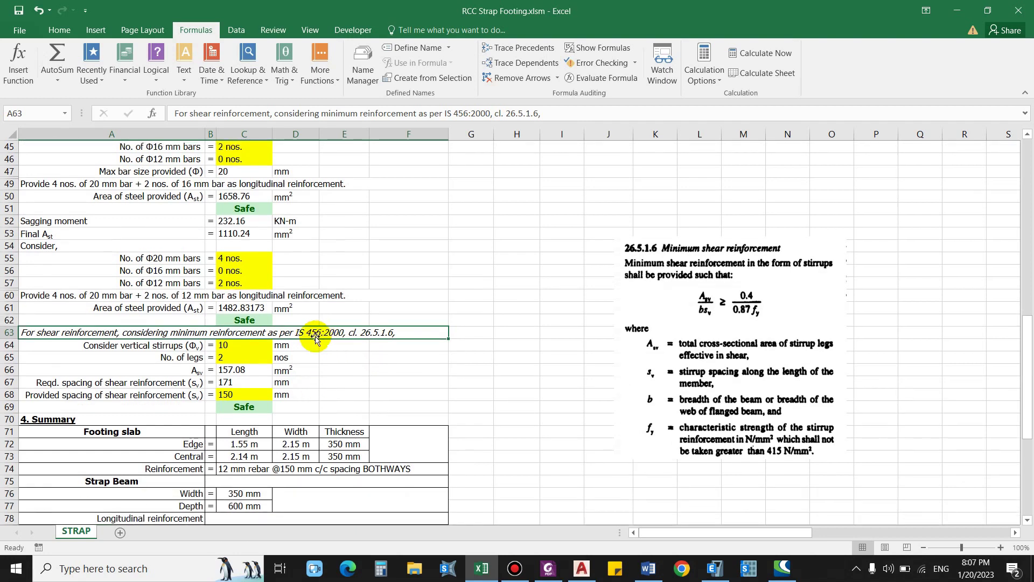
left_click(160, 345)
left_click(245, 347)
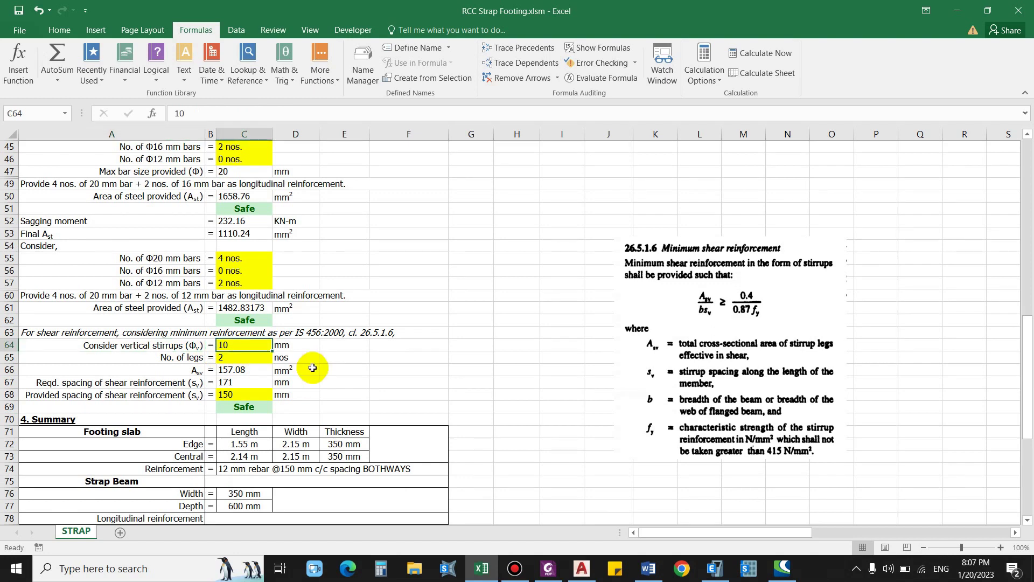
left_click(178, 358)
left_click(243, 357)
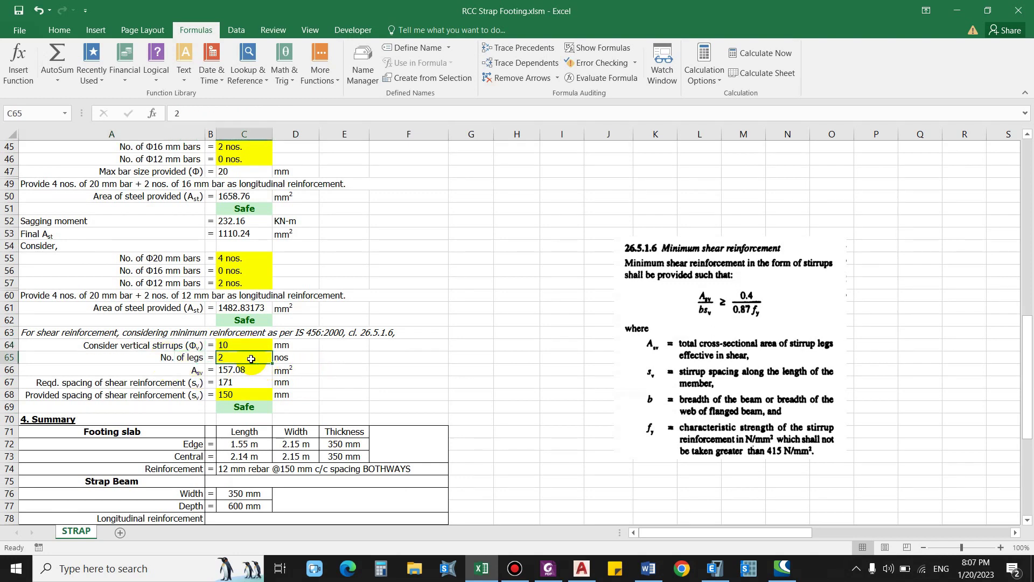
key("Down")
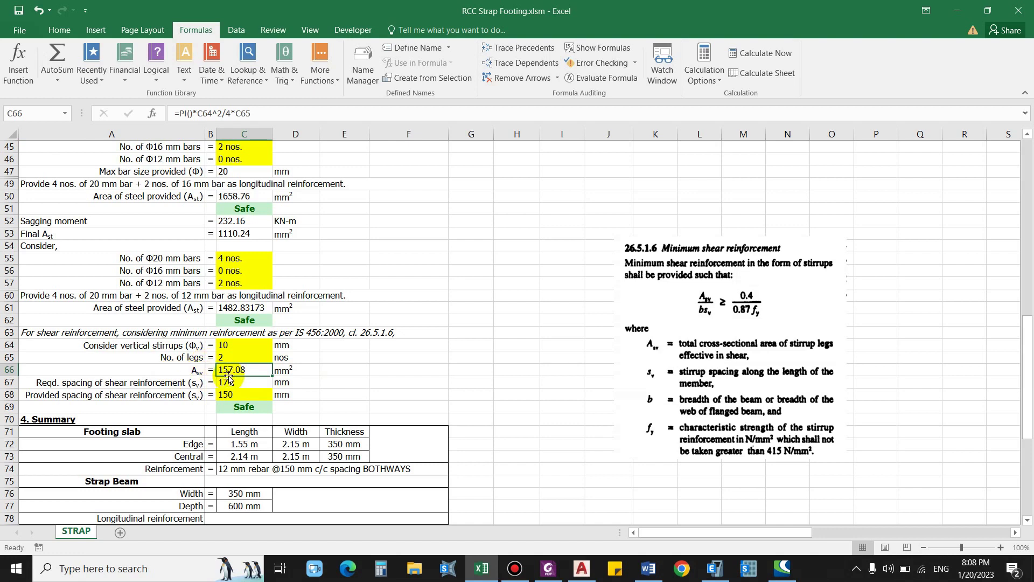
left_click(246, 348)
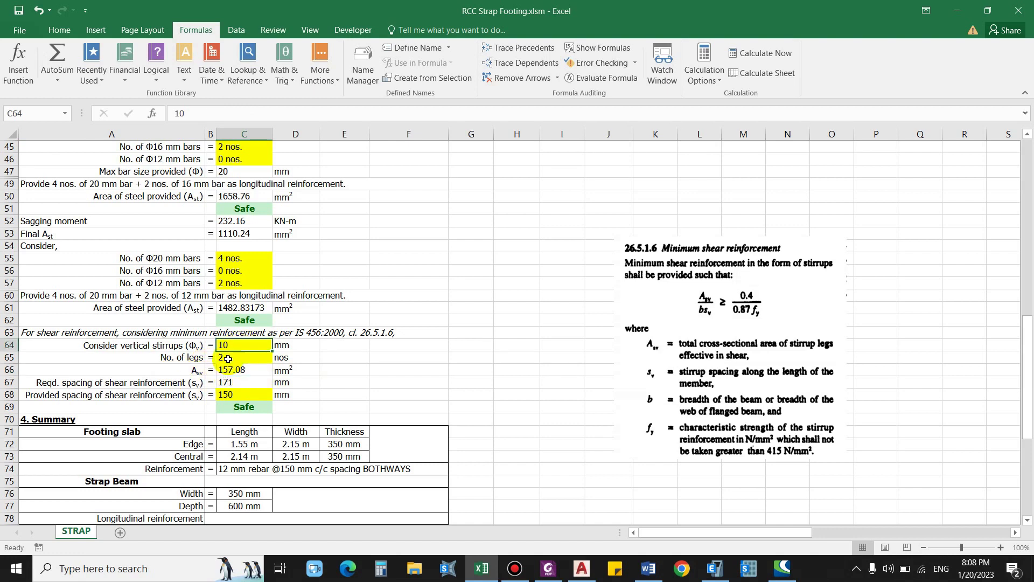
left_click(255, 359)
Check the required stirrup spacing formula against the provided spacing and its safety check formula.
left_click(112, 384)
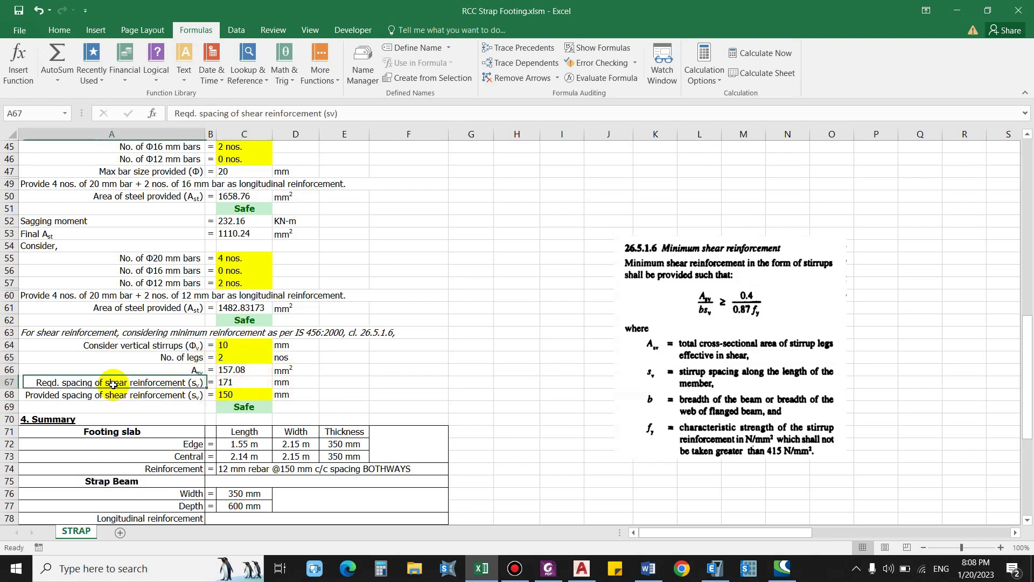
left_click(245, 382)
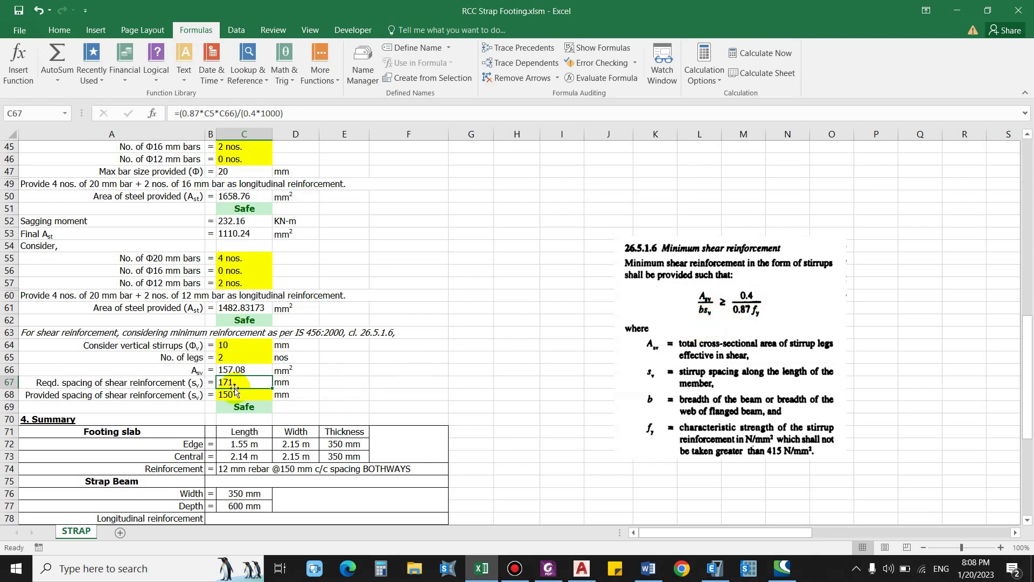
left_click(131, 395)
left_click(225, 396)
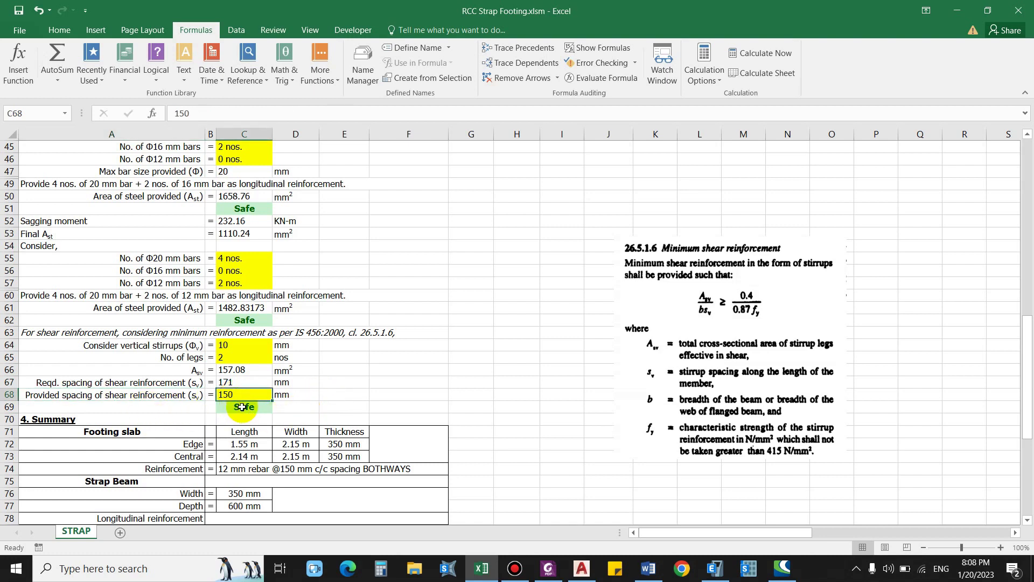
left_click(245, 408)
Trace the edge and central footing lengths in the summary table back to their source cells in the input section.
scroll(392, 289, "down", 2)
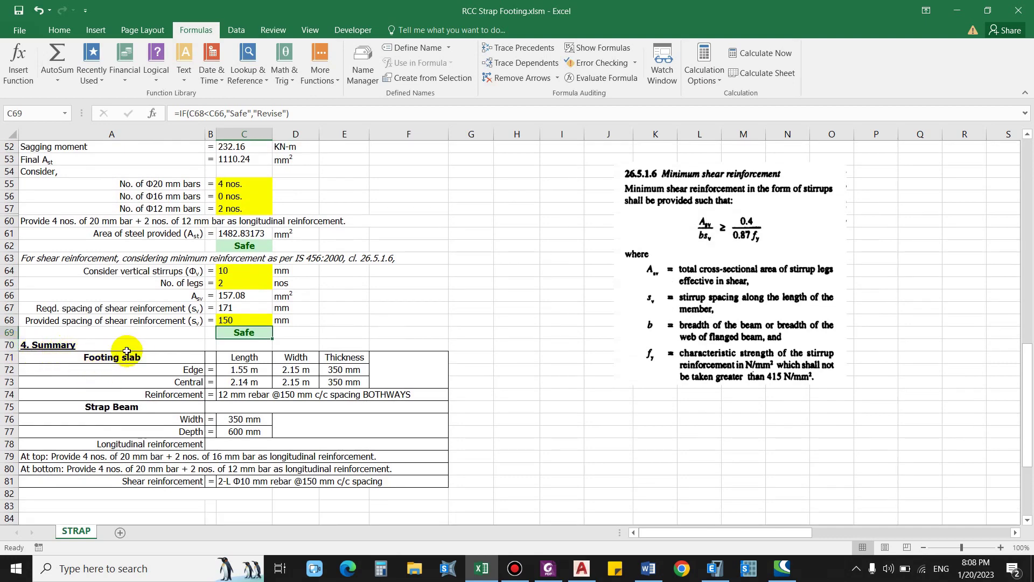
left_click(248, 369)
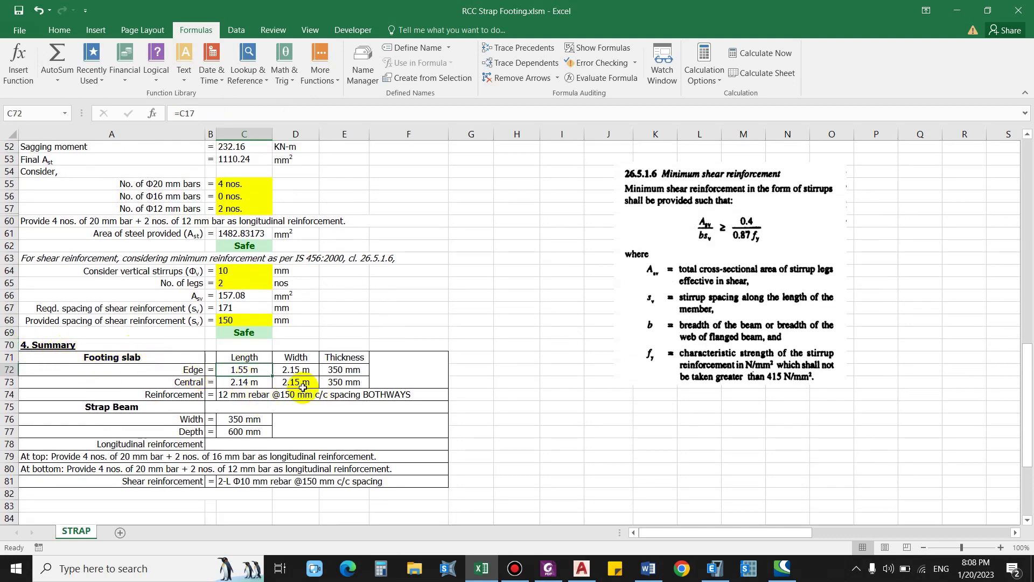
scroll(254, 377, "down", 1)
scroll(254, 340, "up", 17)
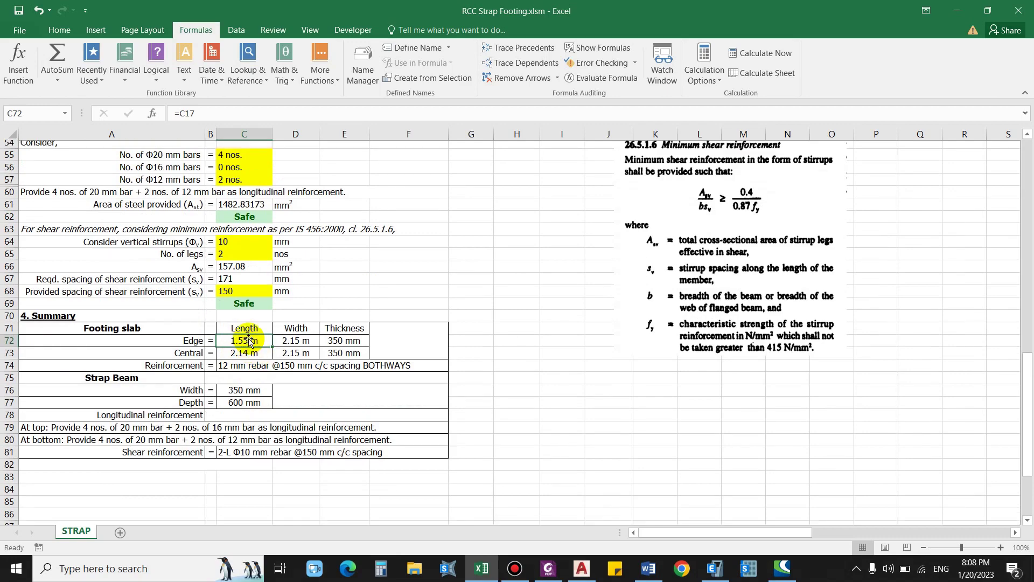
left_click(231, 308)
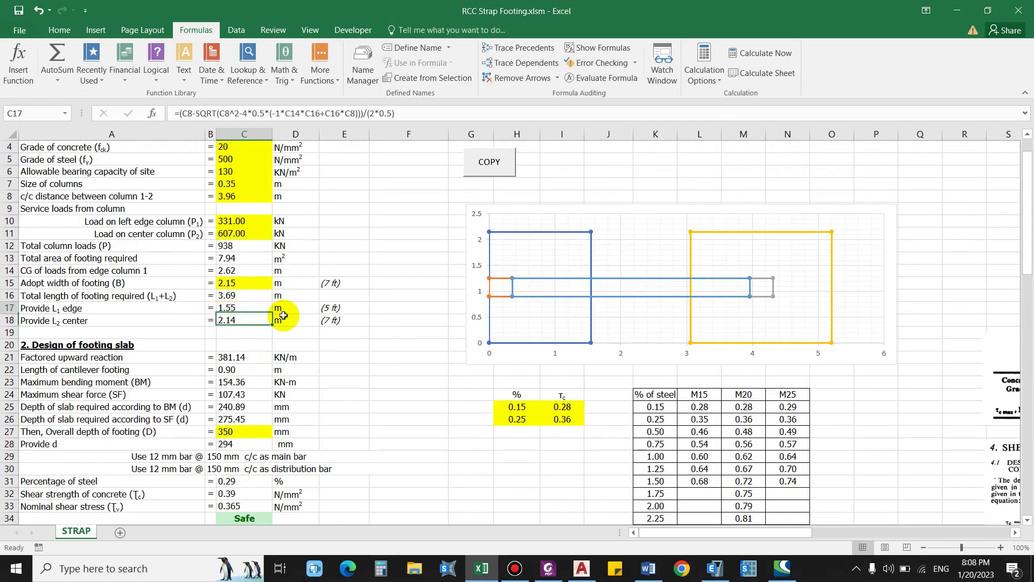
scroll(301, 377, "down", 17)
left_click(245, 345)
scroll(274, 350, "up", 5)
scroll(269, 323, "up", 9)
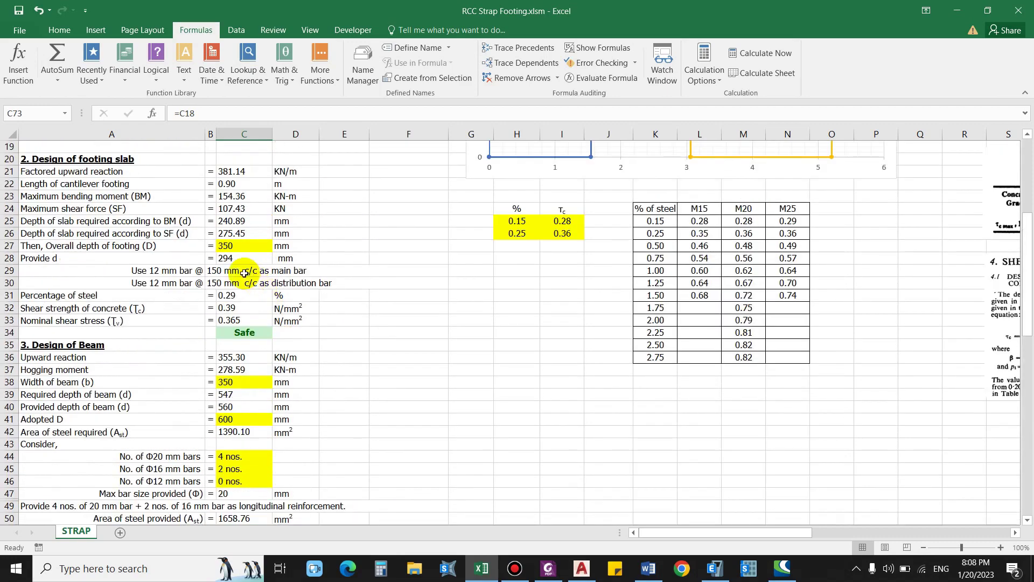
left_click(245, 208)
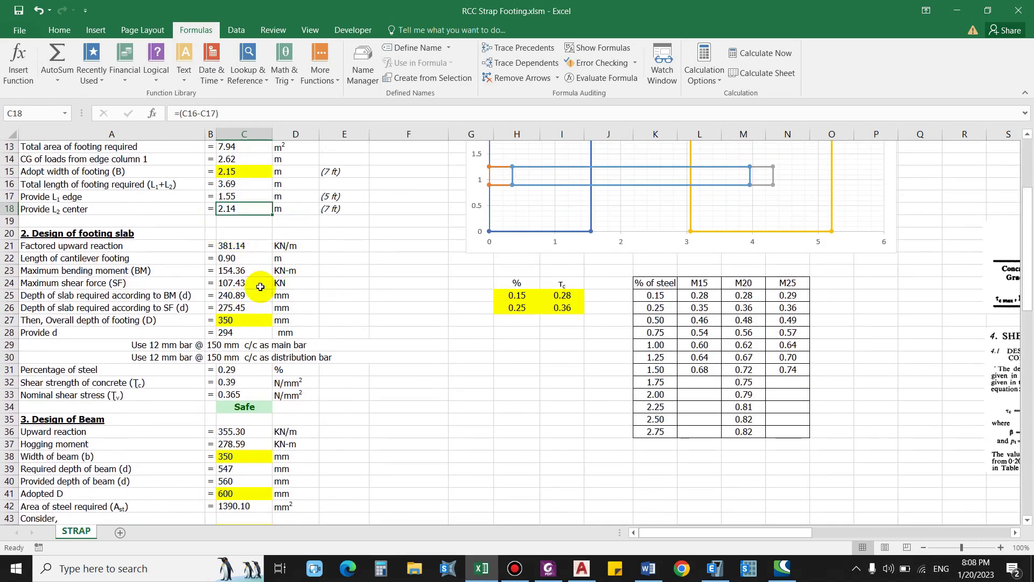
scroll(245, 280, "down", 9)
scroll(301, 460, "down", 2)
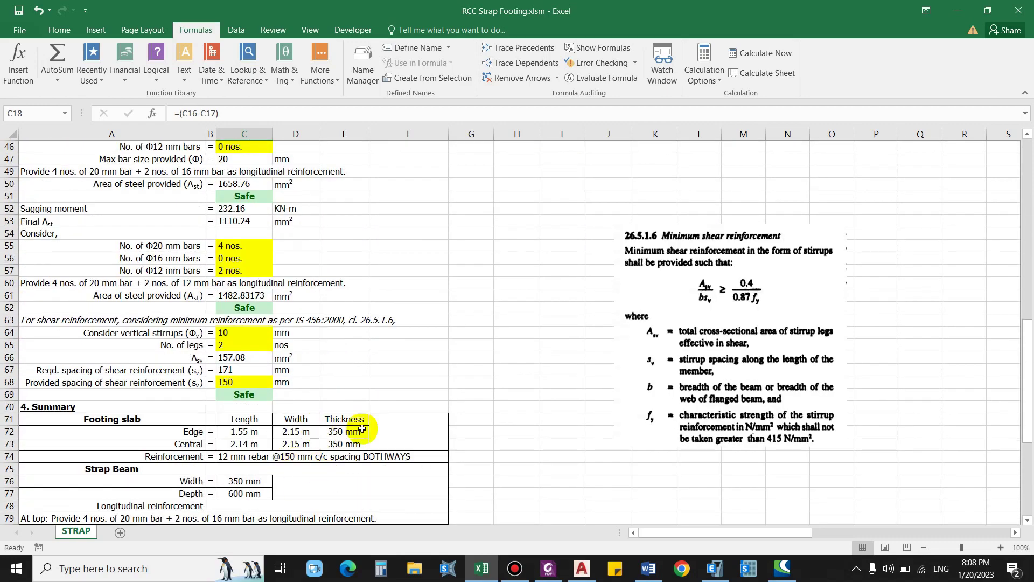
Review the summary's slab thickness, strap beam width and depth, longitudinal bars and shear reinforcement.
left_click(357, 431)
scroll(372, 448, "down", 1)
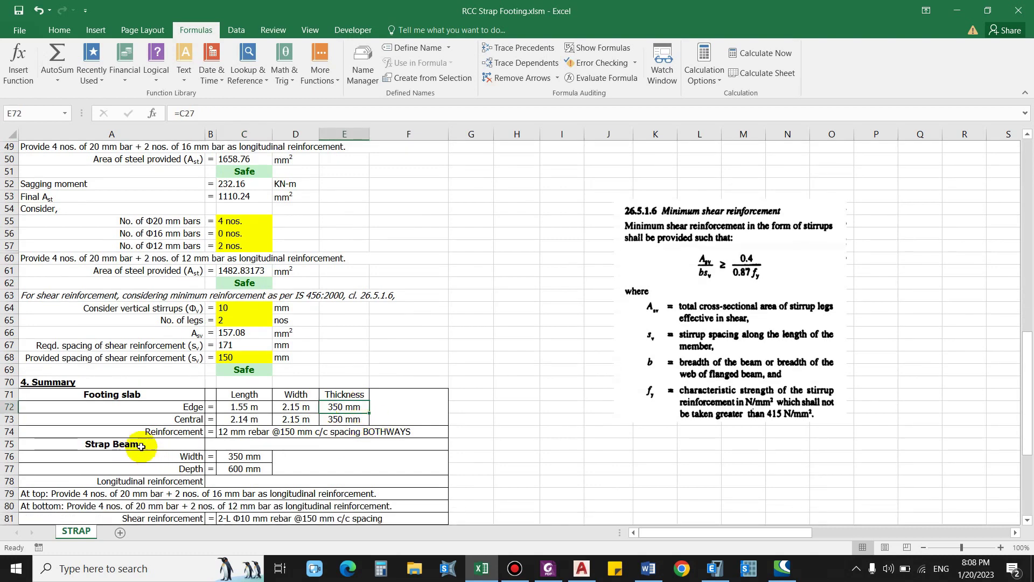
scroll(134, 442, "down", 1)
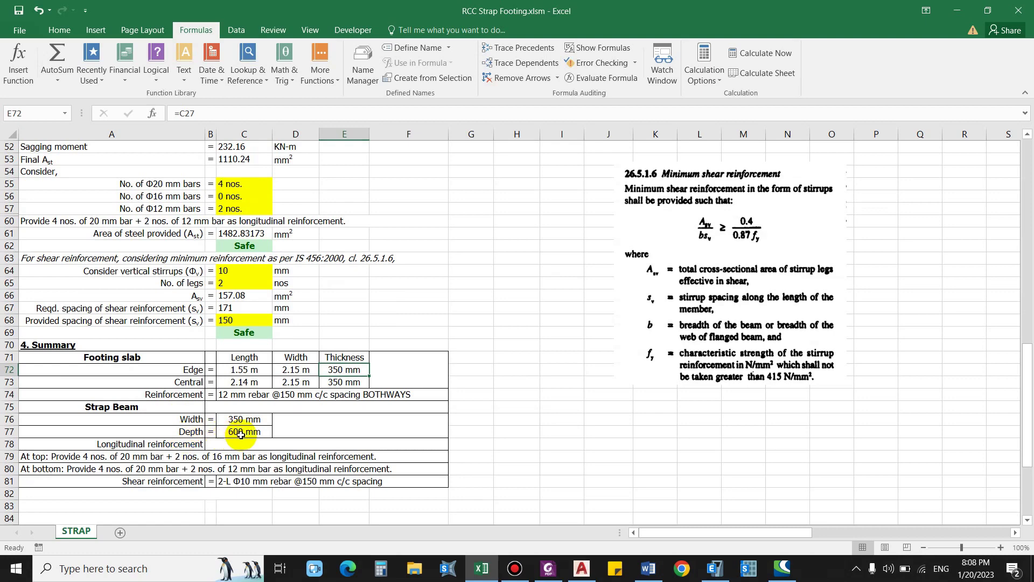
scroll(173, 417, "down", 1)
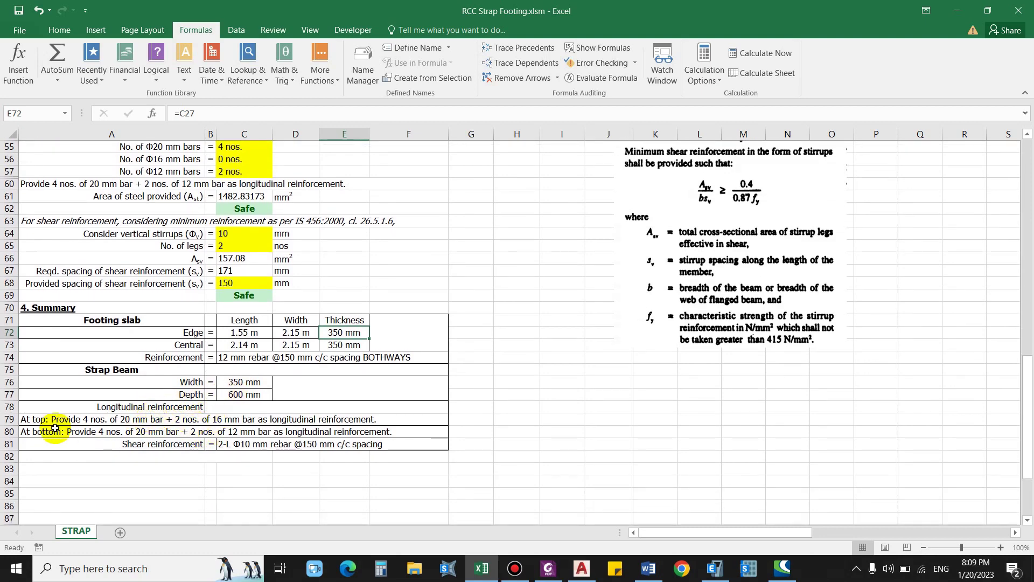
left_click(177, 446)
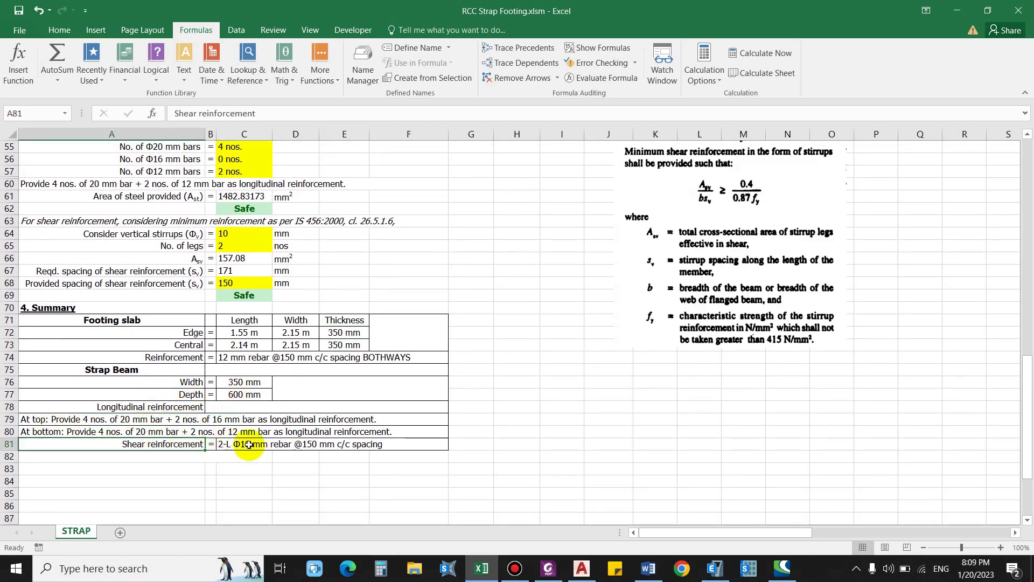
scroll(269, 446, "down", 2)
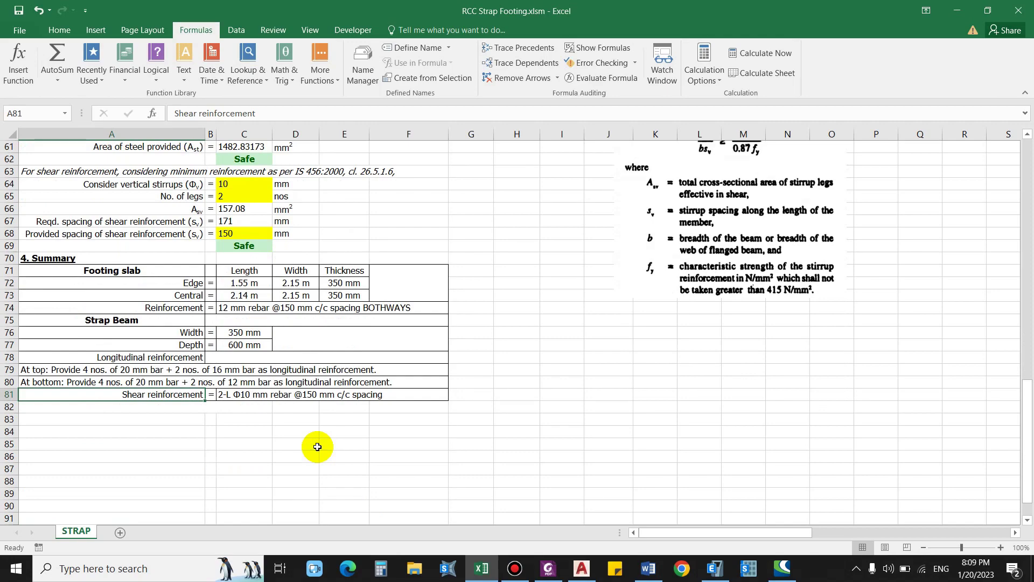
Look back over the design sections from the summary up to the input parameters and footing layout chart.
scroll(317, 447, "up", 8)
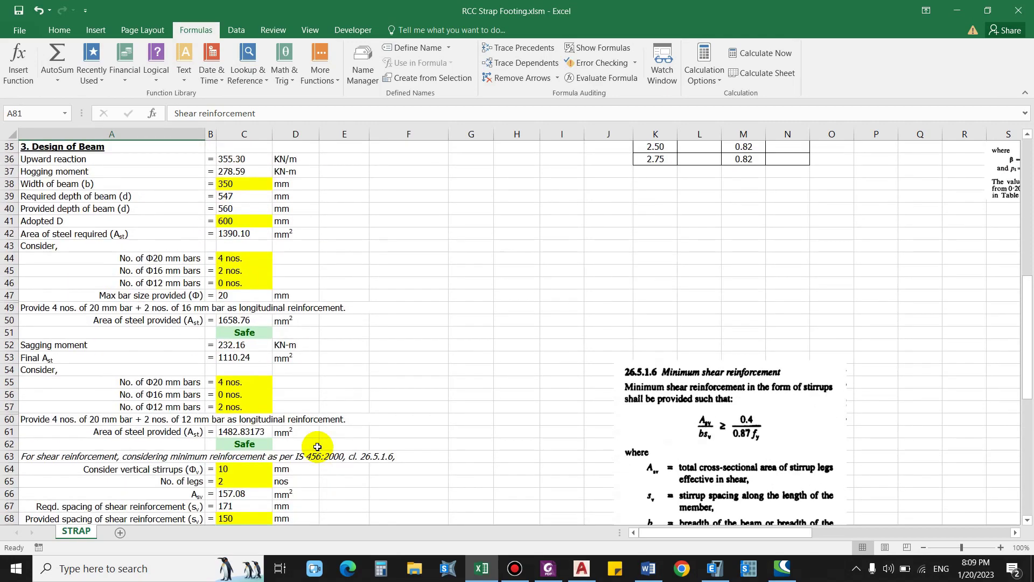
scroll(317, 447, "up", 4)
scroll(377, 426, "down", 4)
scroll(415, 398, "up", 11)
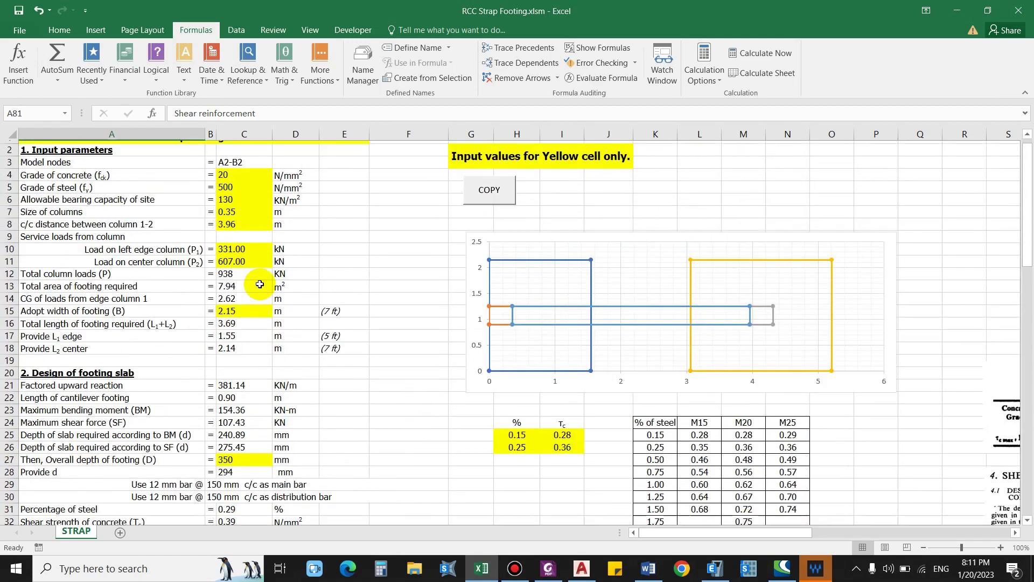
scroll(259, 283, "up", 1)
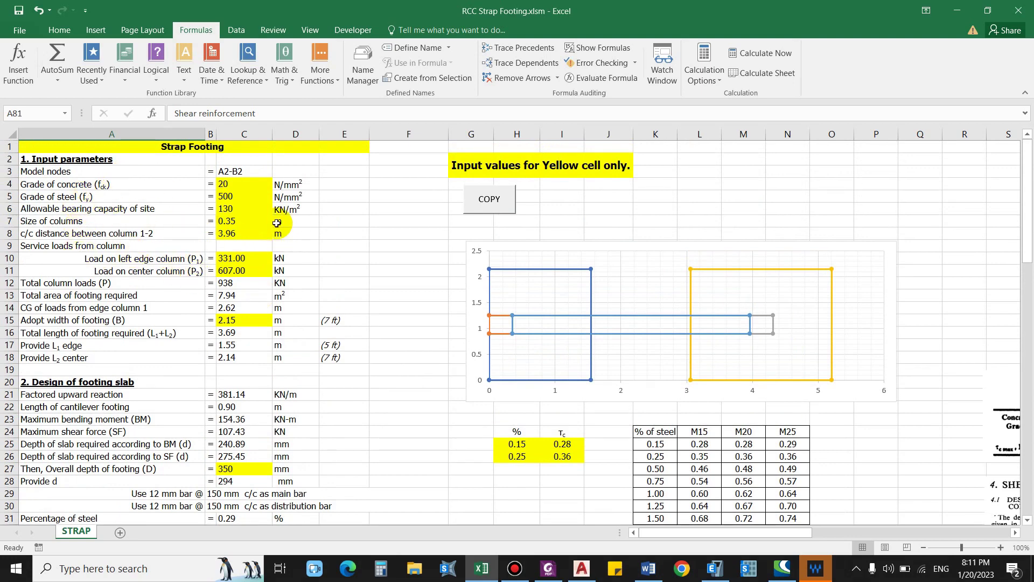
Copy the full strap footing design calculation, from the input parameters onward, using the sheet's copy macro.
left_click(488, 199)
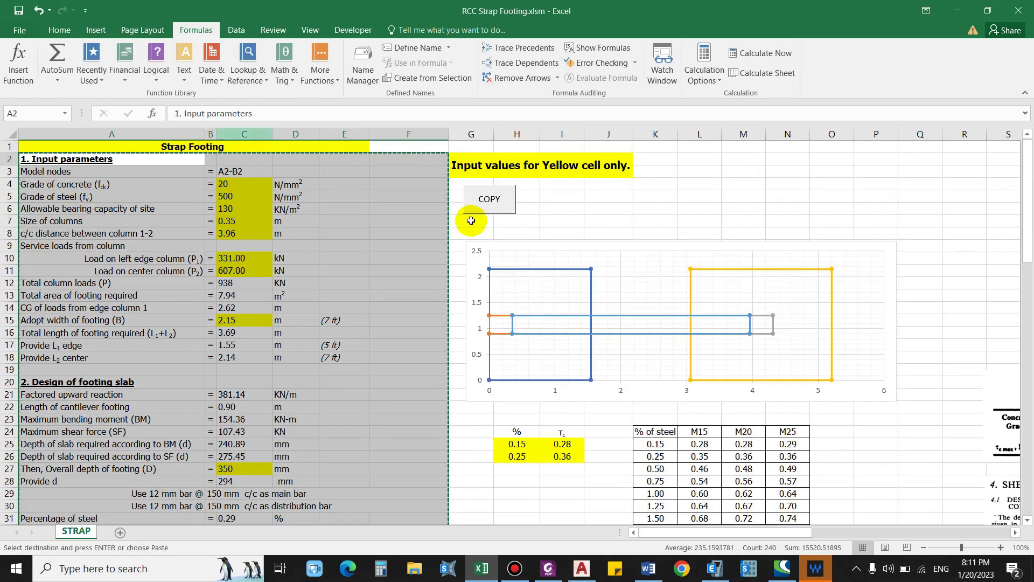
scroll(324, 402, "down", 4)
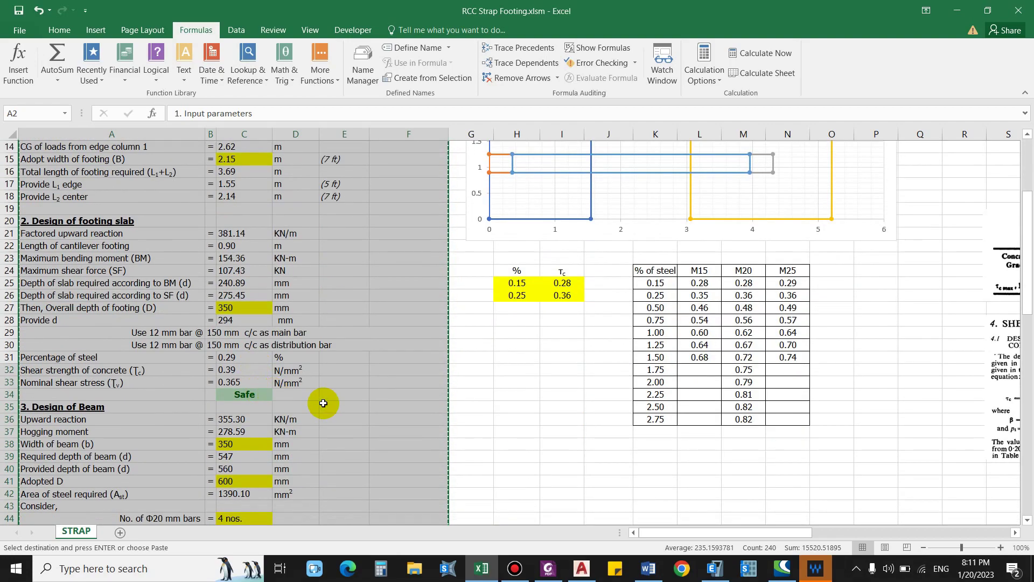
scroll(323, 403, "down", 8)
Switch to the structural report in Word and paste the copied calculation below the "Sample design of Strap footing" heading.
left_click(648, 568)
scroll(480, 386, "down", 10)
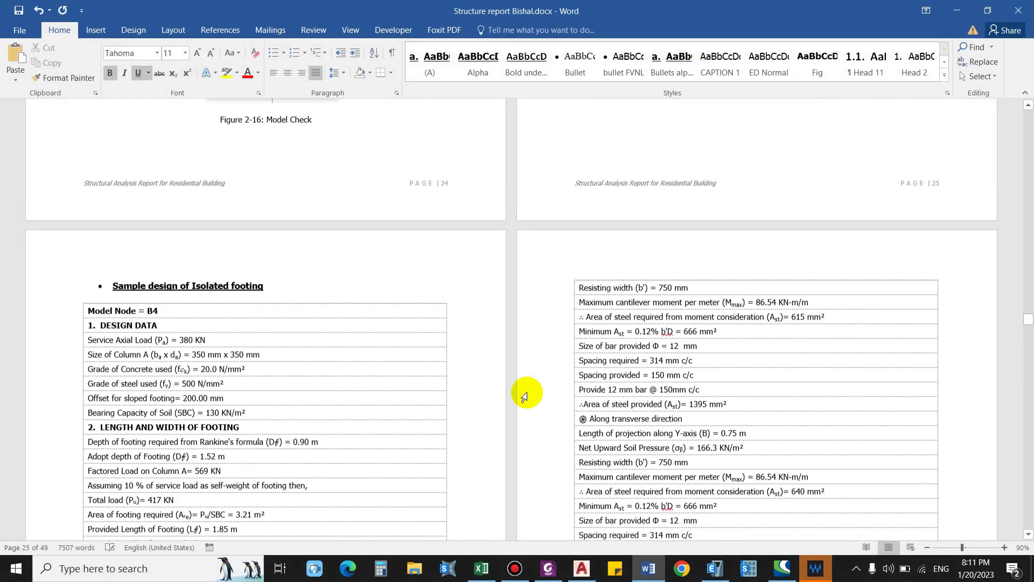
scroll(525, 396, "down", 20)
left_click(276, 283)
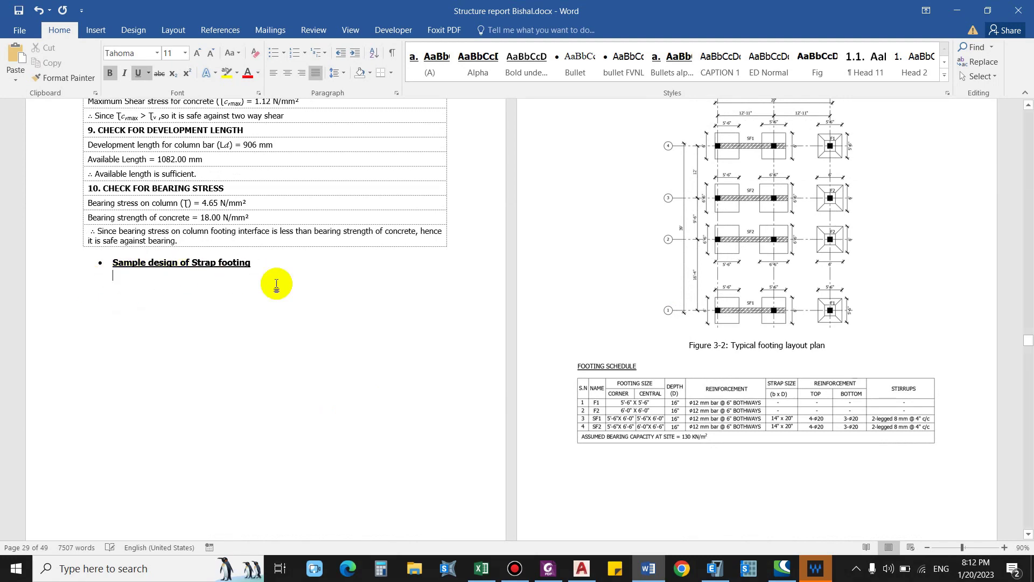
right_click(134, 279)
left_click(151, 337)
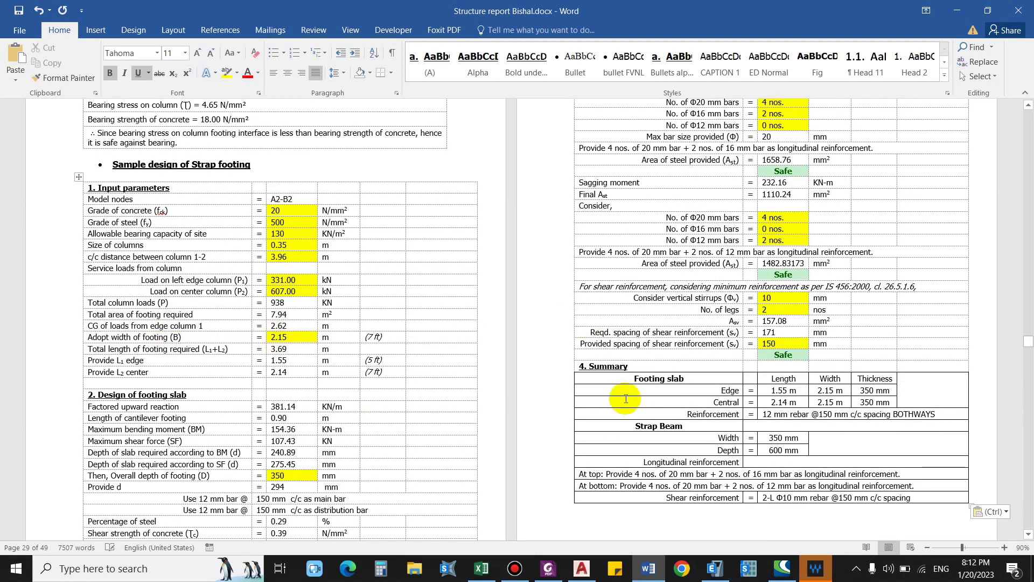
Apply AutoFit Contents to the entire pasted strap footing table.
left_click(78, 176)
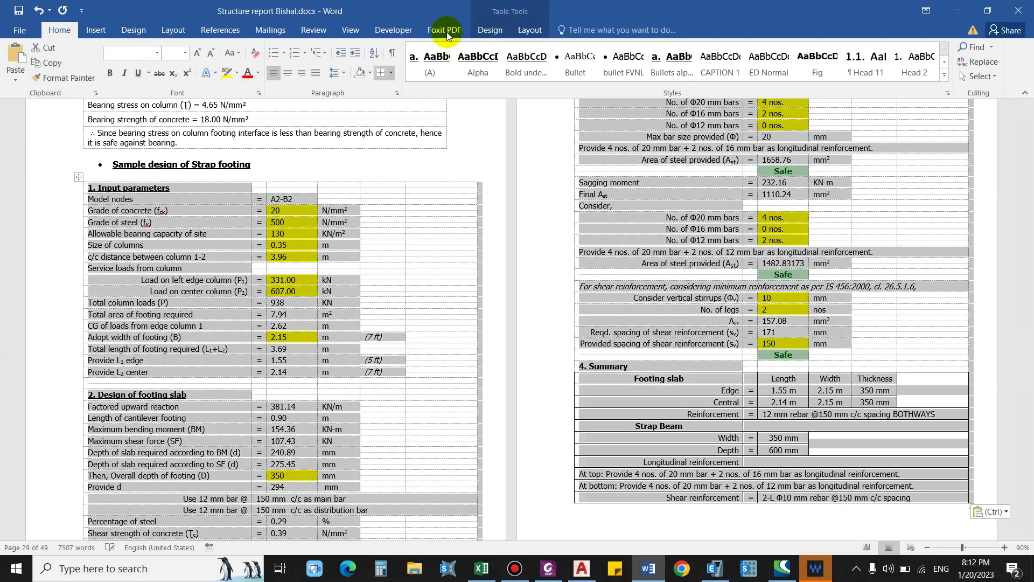
left_click(530, 31)
left_click(409, 67)
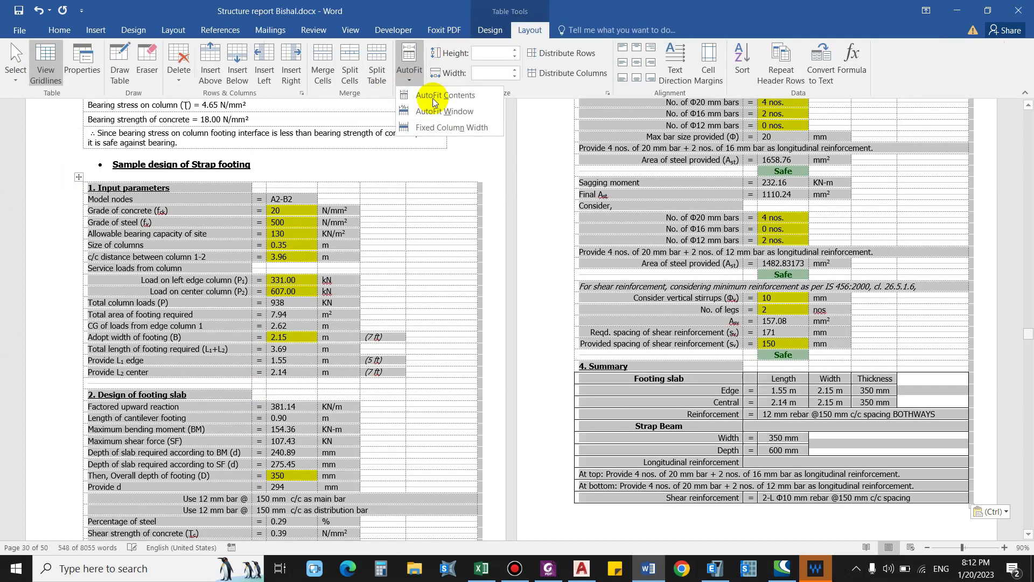
left_click(435, 97)
left_click(276, 298)
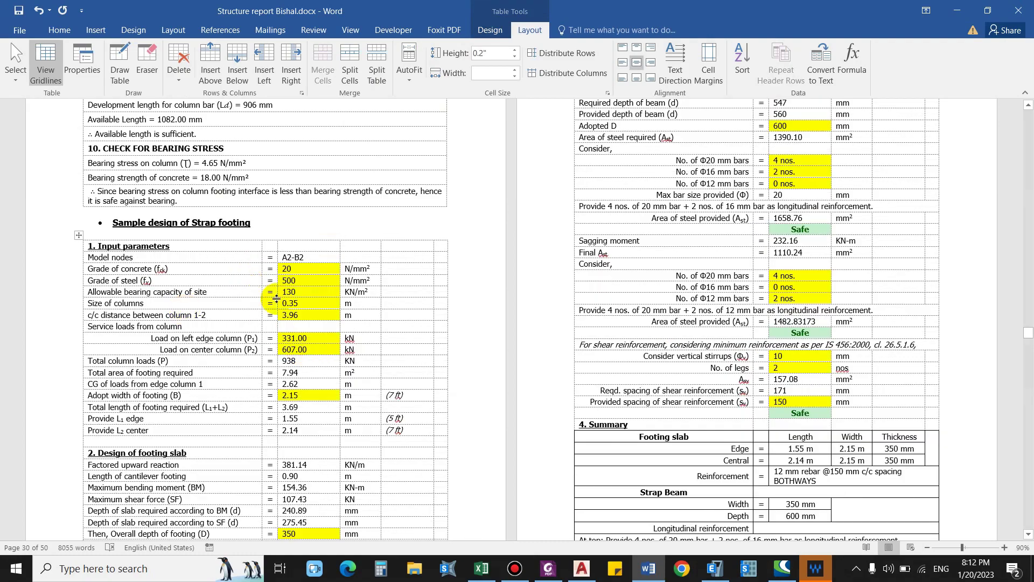
scroll(392, 338, "down", 2)
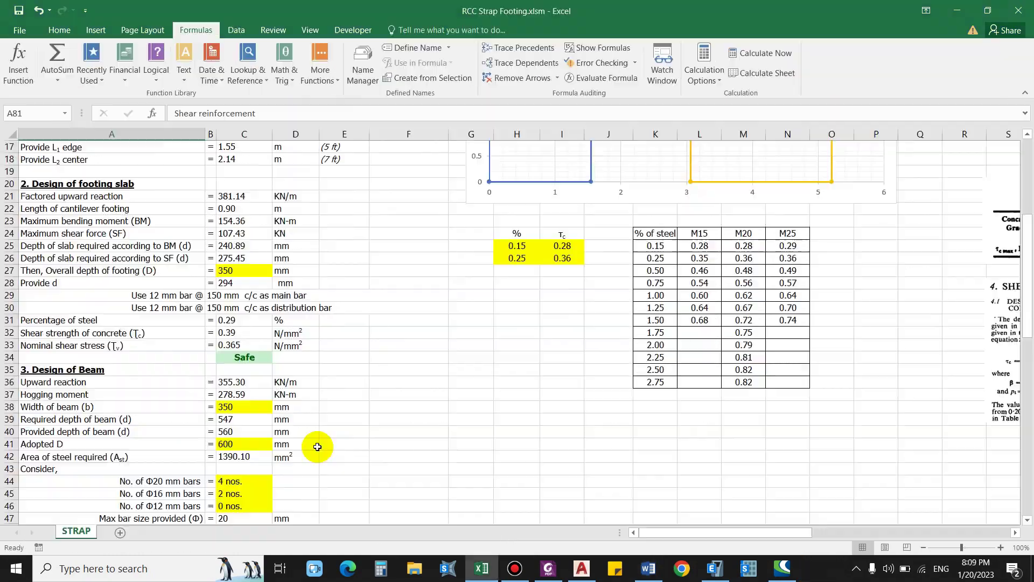
scroll(317, 446, "up", 6)
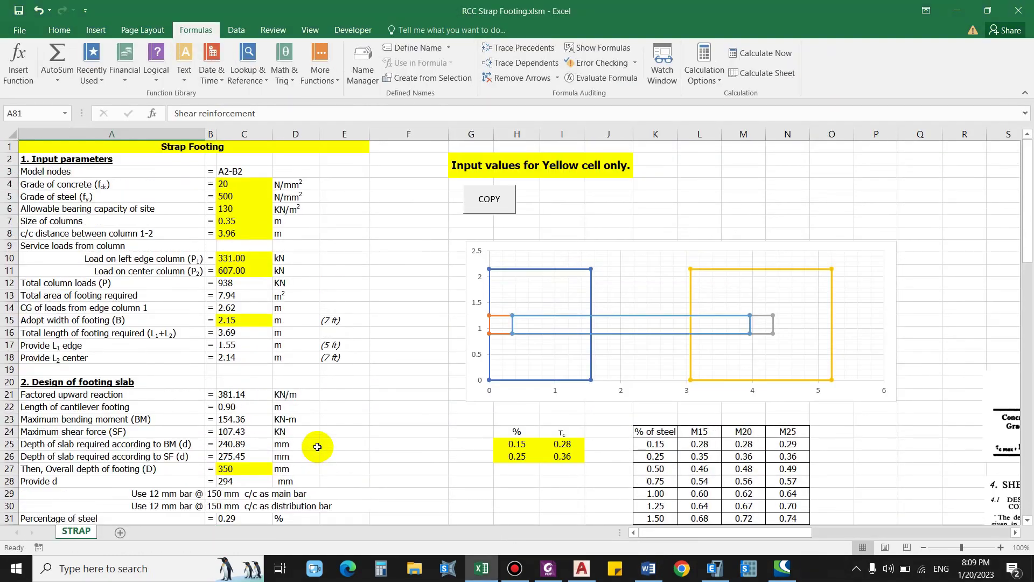